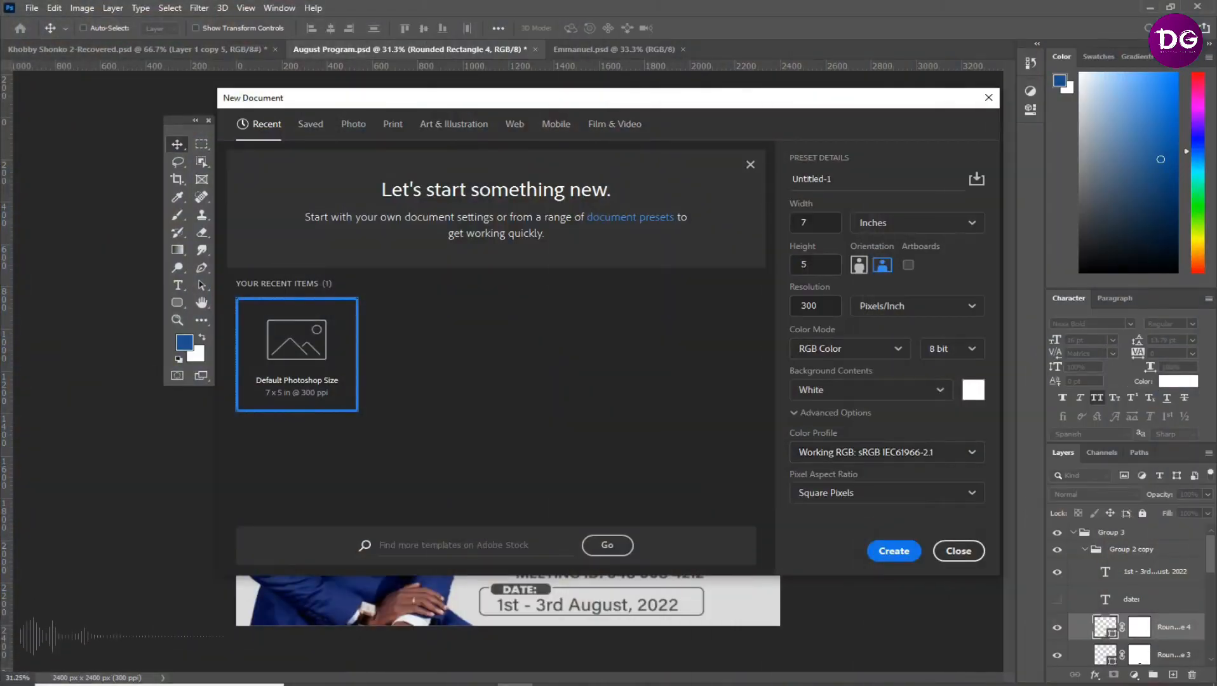
Create a new 8 × 8 inch RGB document at 300 pixels per inch with a white background
{"action": "left_click", "coordinate": [815, 265]}
{"action": "type", "text": "8"}
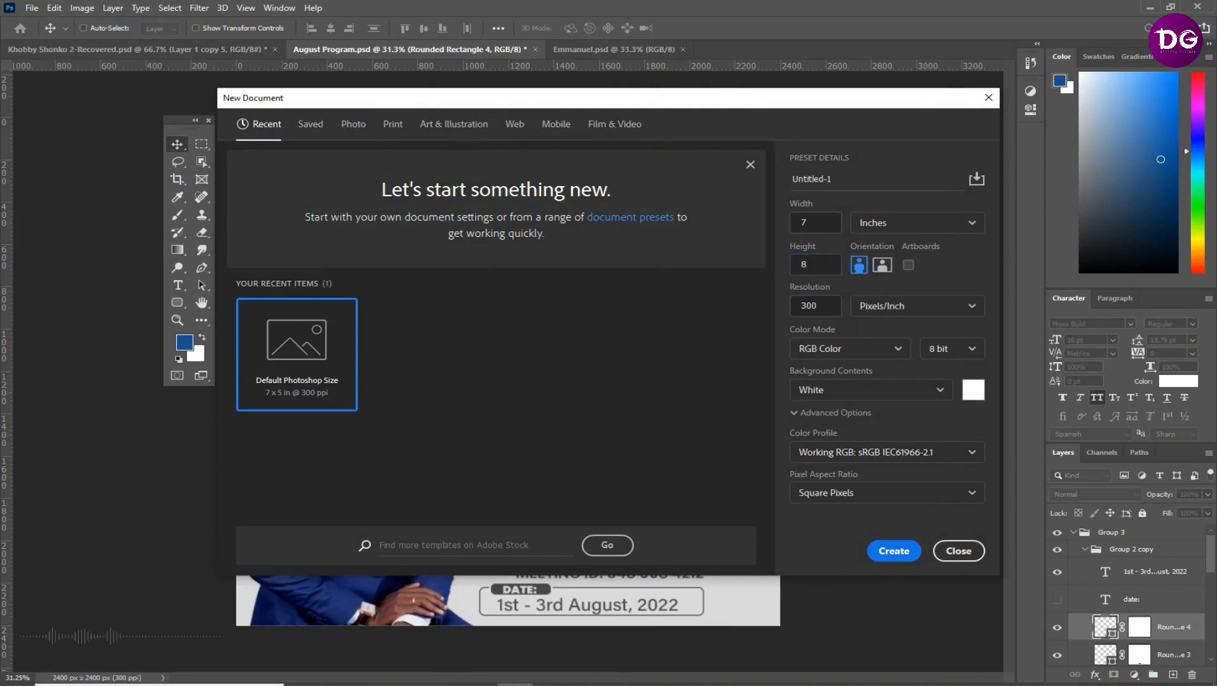
{"action": "left_click", "coordinate": [815, 223]}
{"action": "type", "text": "8"}
{"action": "left_click", "coordinate": [894, 550]}
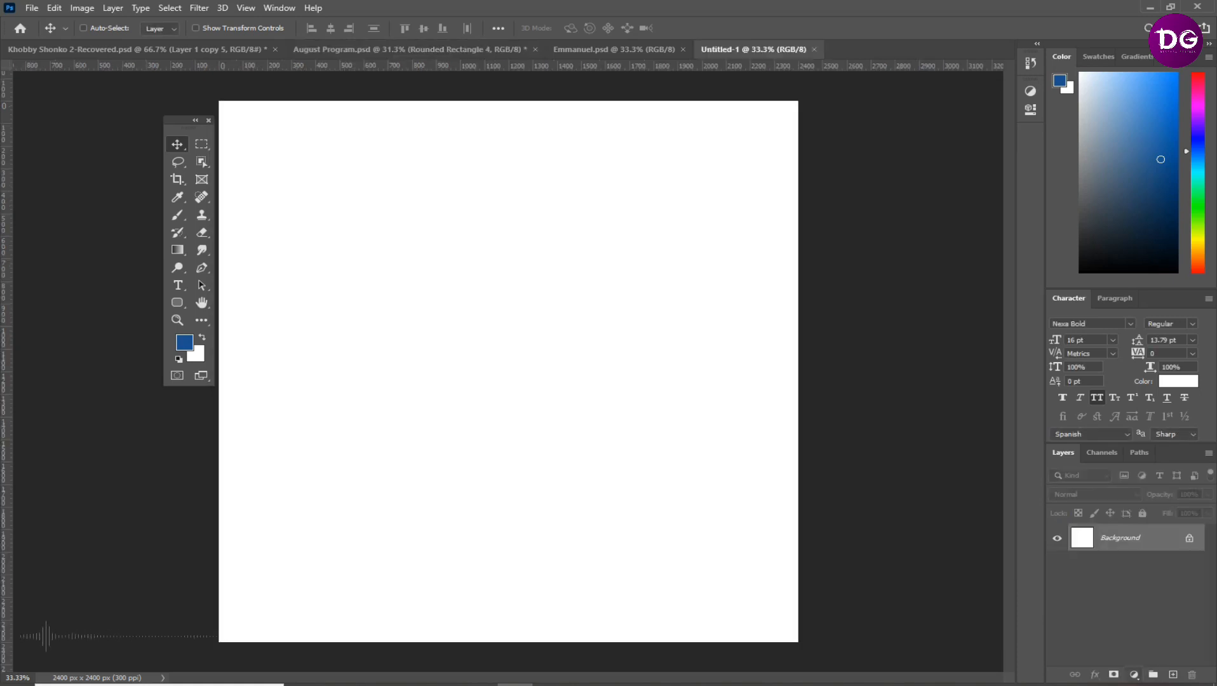
Add a gradient fill layer and set the gradient's start colour stop to dark green #004814
{"action": "left_click", "coordinate": [1134, 674]}
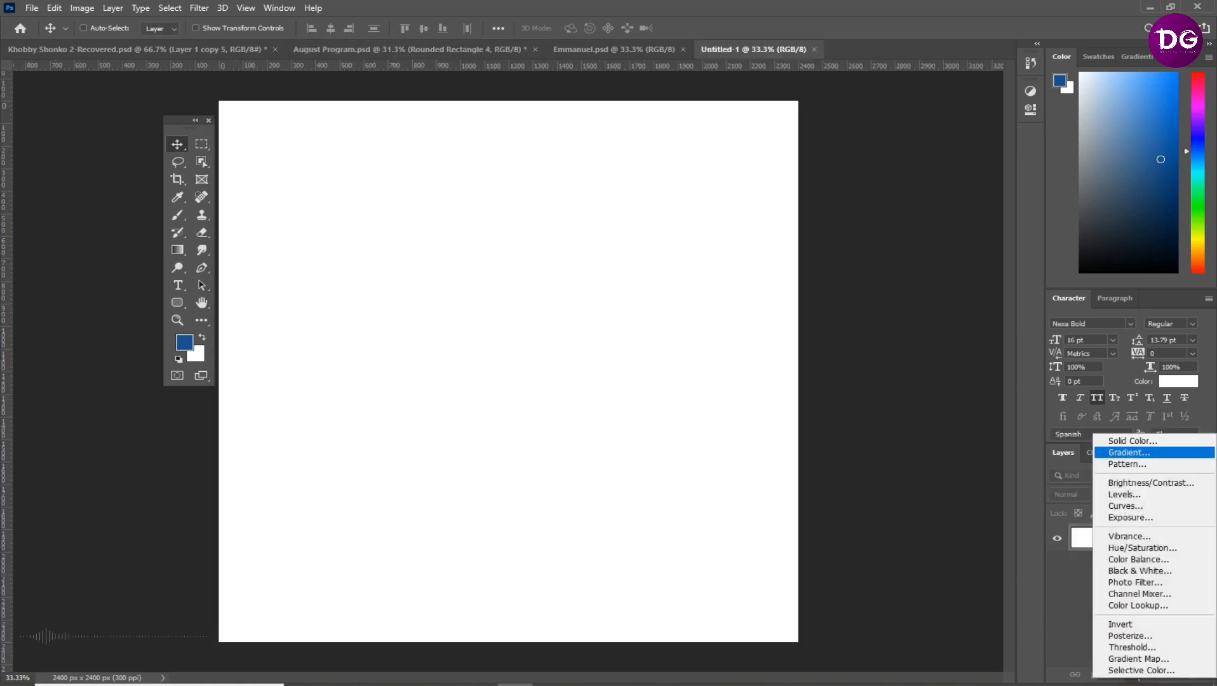
{"action": "left_click", "coordinate": [1128, 452]}
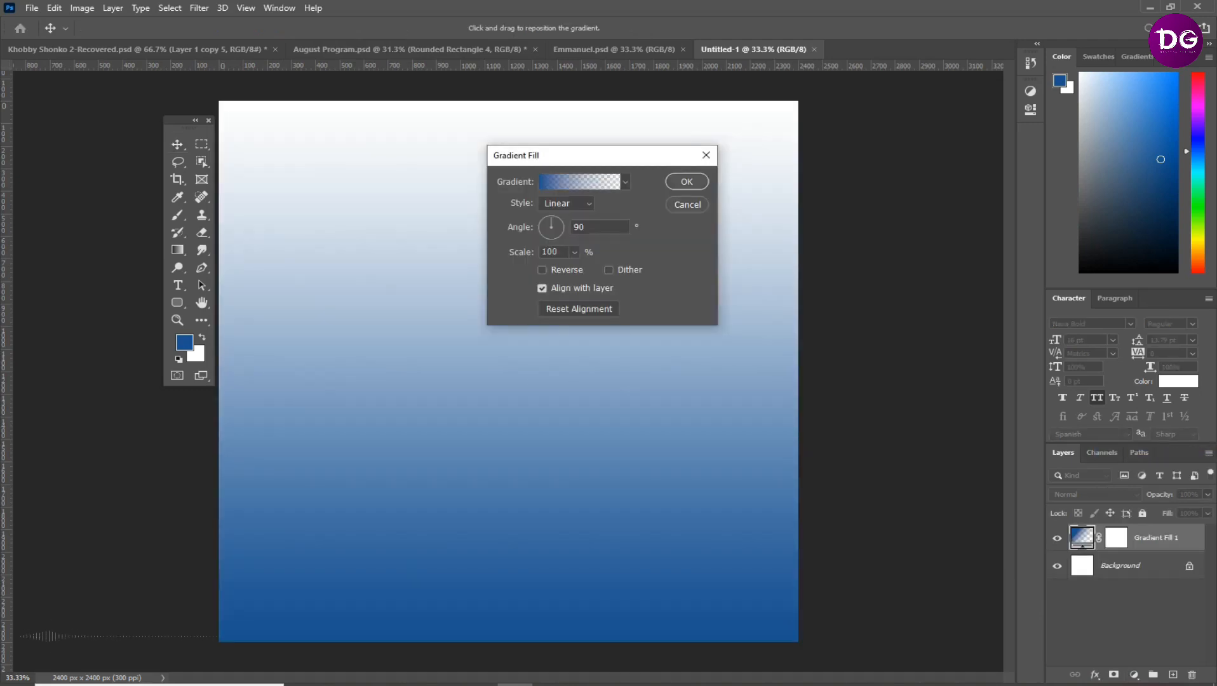
{"action": "left_click", "coordinate": [580, 183]}
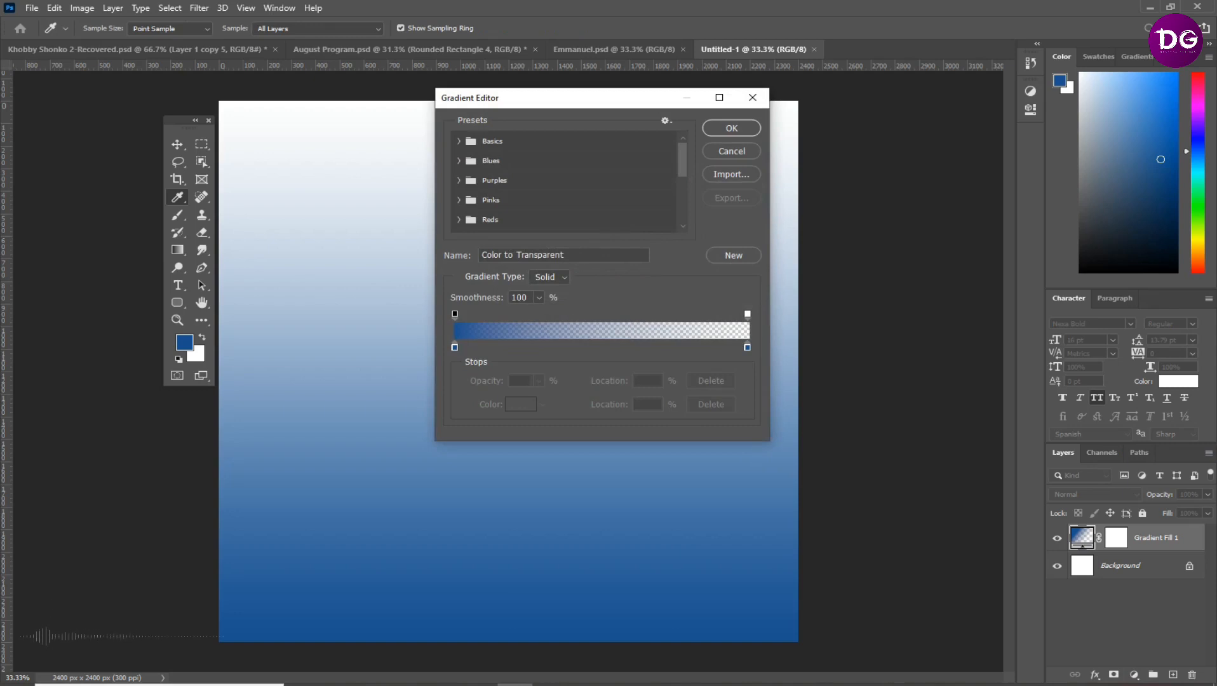
{"action": "left_click", "coordinate": [455, 347]}
{"action": "double_click", "coordinate": [455, 347]}
{"action": "left_click", "coordinate": [454, 347]}
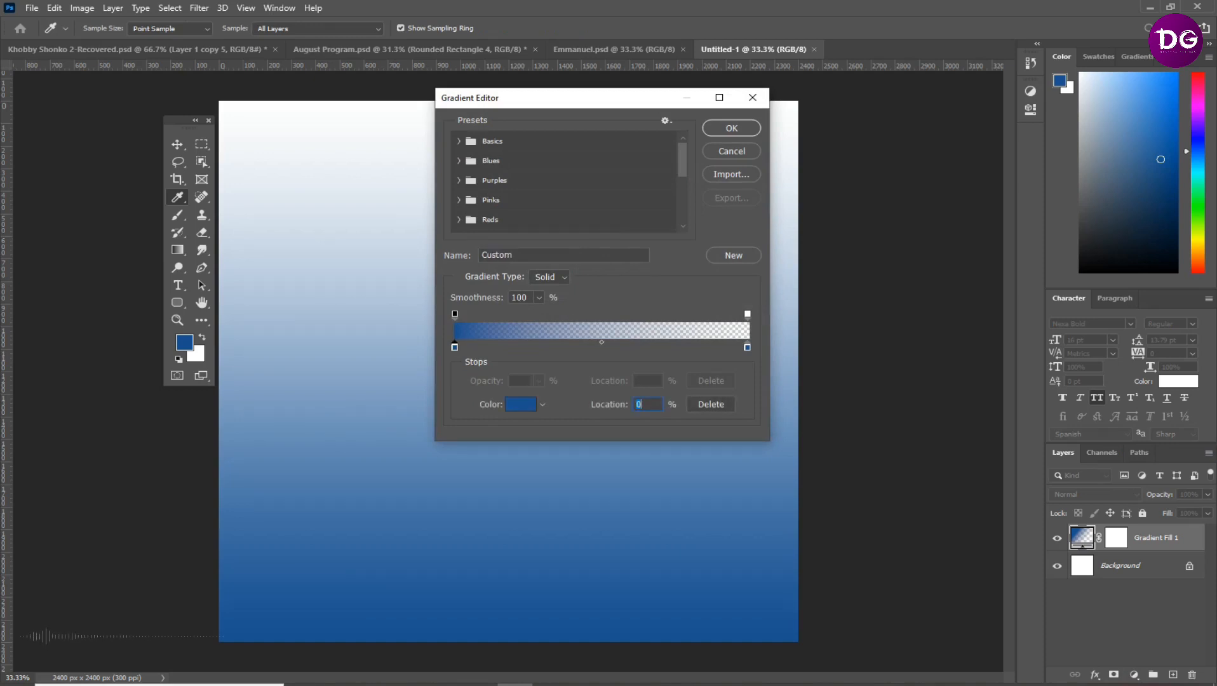
{"action": "double_click", "coordinate": [454, 347]}
{"action": "left_click_drag", "start_coordinate": [618, 250], "coordinate": [600, 280]}
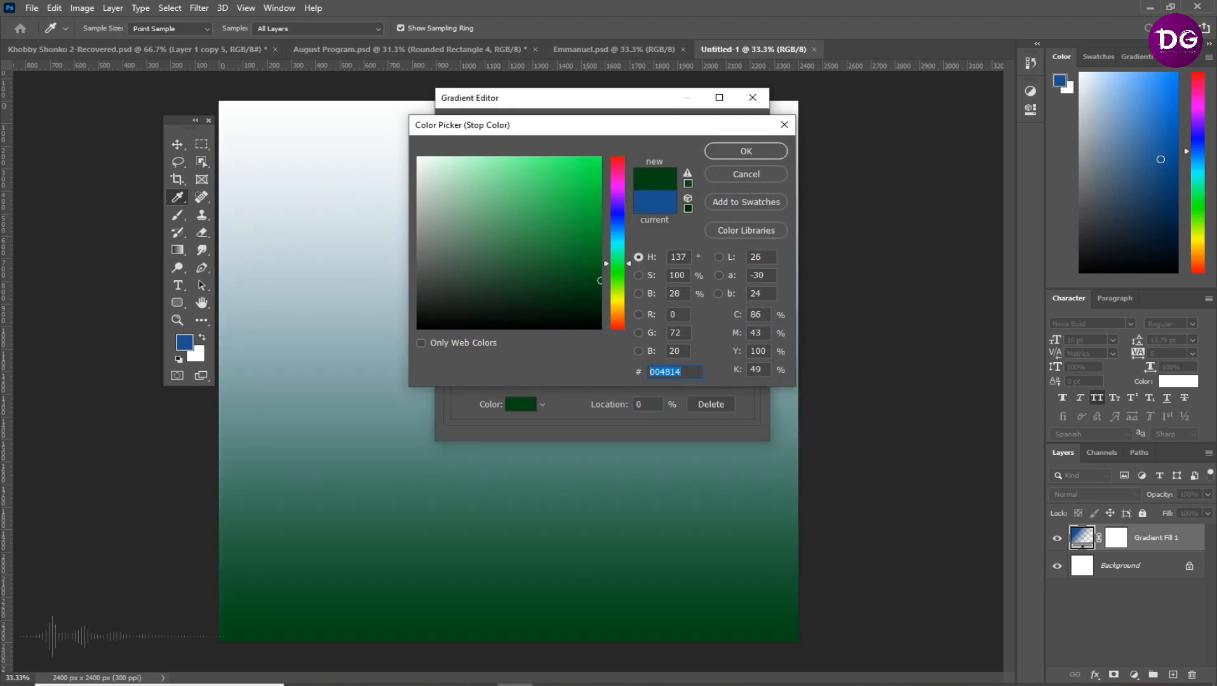
{"action": "key", "text": "Return"}
Set the gradient's end colour stop to green #00be35 and its end opacity stop to 100%
{"action": "left_click", "coordinate": [747, 348]}
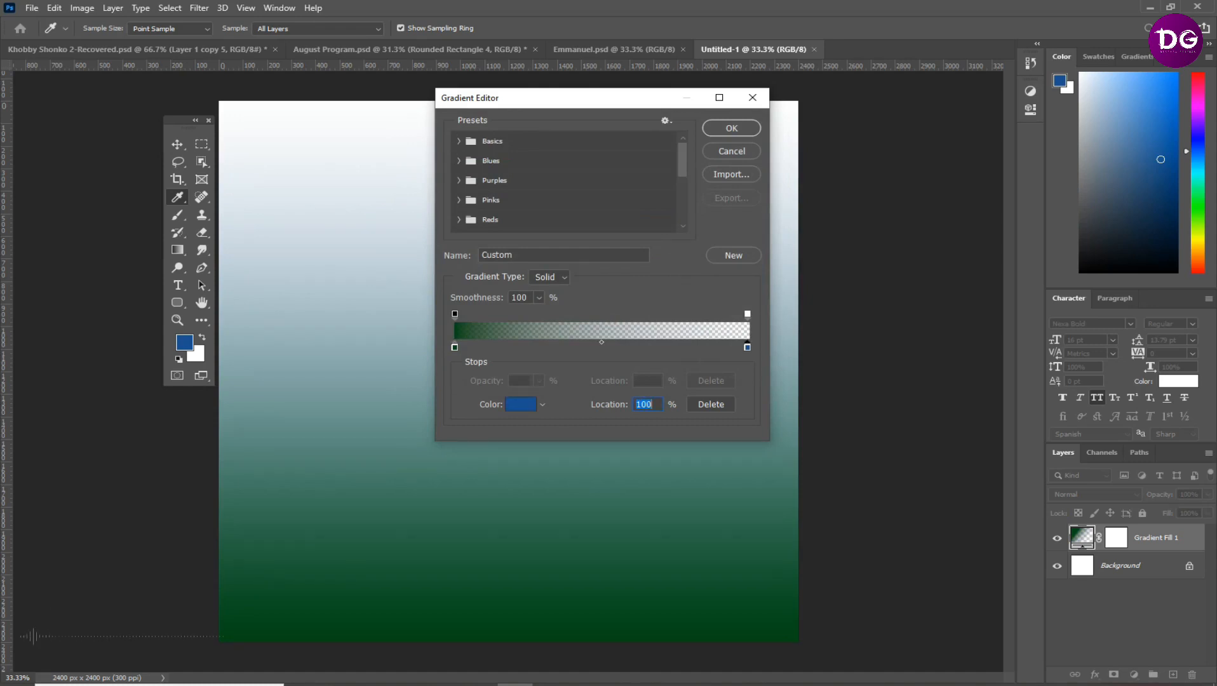
{"action": "left_click", "coordinate": [521, 405]}
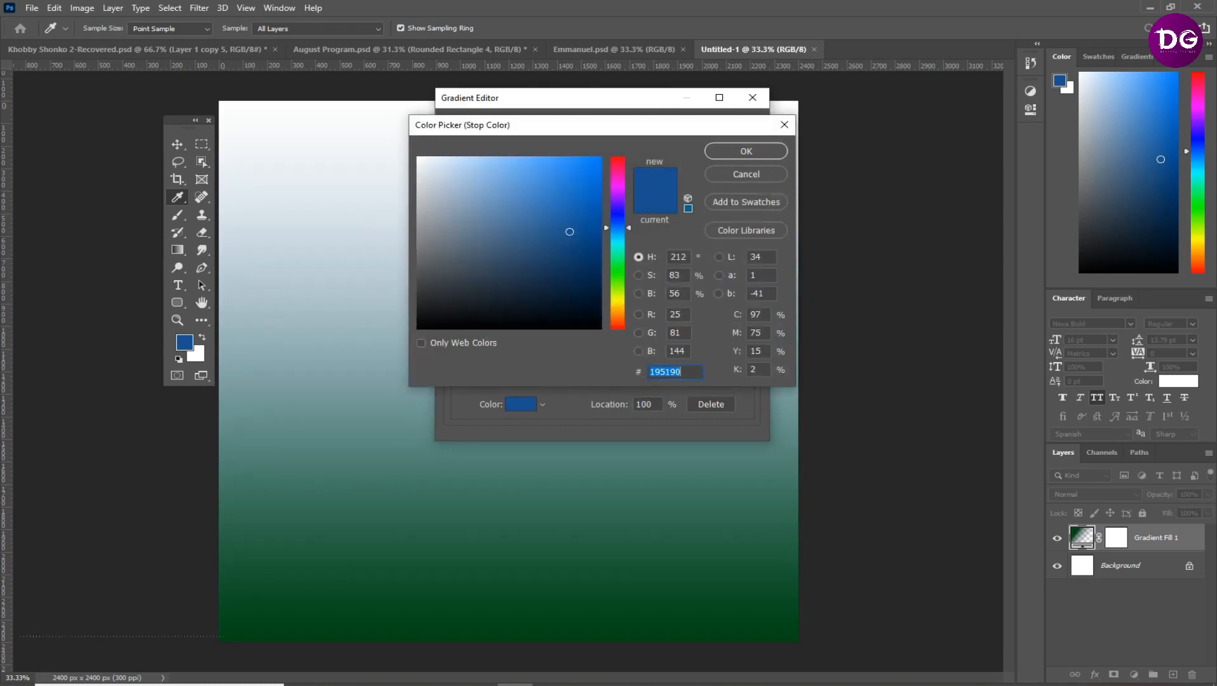
{"action": "type", "text": "004814"}
{"action": "left_click_drag", "start_coordinate": [599, 281], "coordinate": [600, 201]}
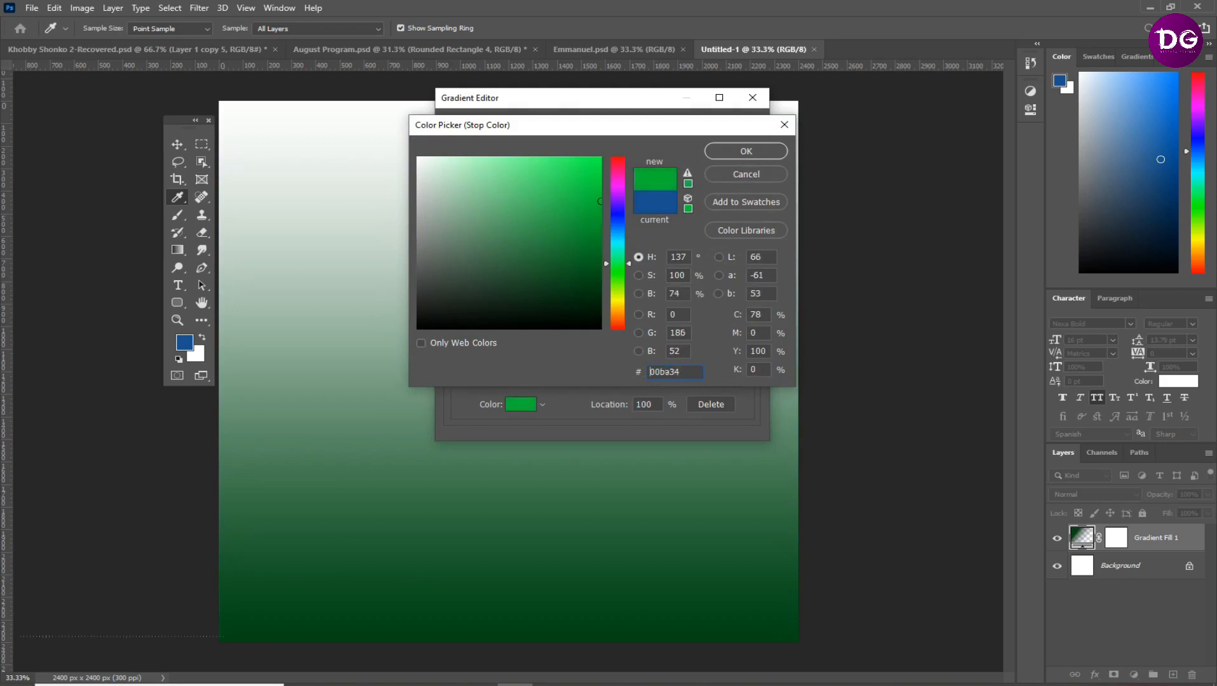
{"action": "left_click", "coordinate": [745, 151]}
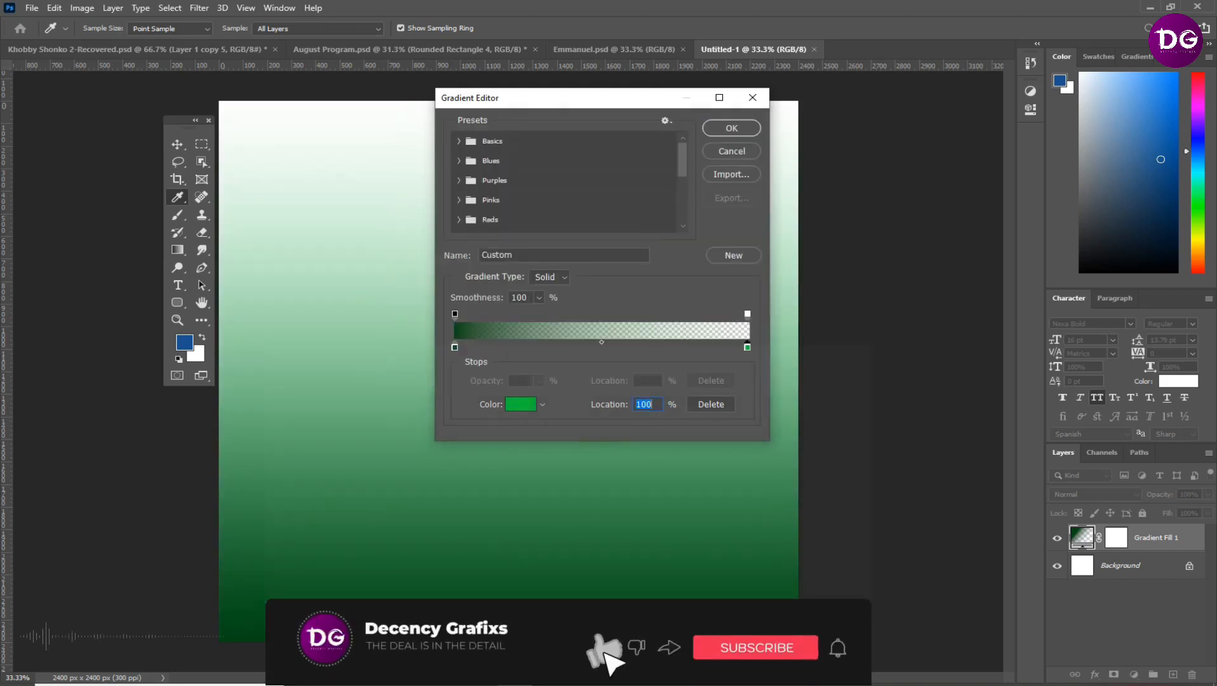
{"action": "left_click", "coordinate": [747, 314]}
{"action": "left_click", "coordinate": [539, 381]}
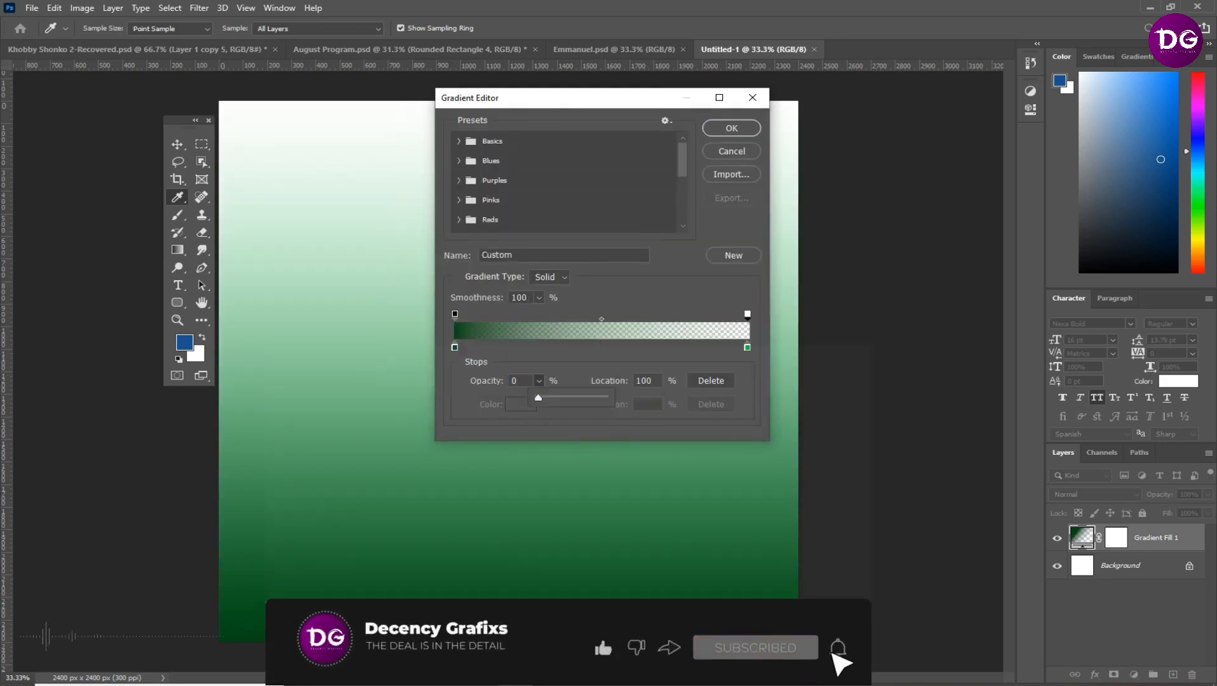
{"action": "left_click_drag", "start_coordinate": [538, 398], "coordinate": [604, 398]}
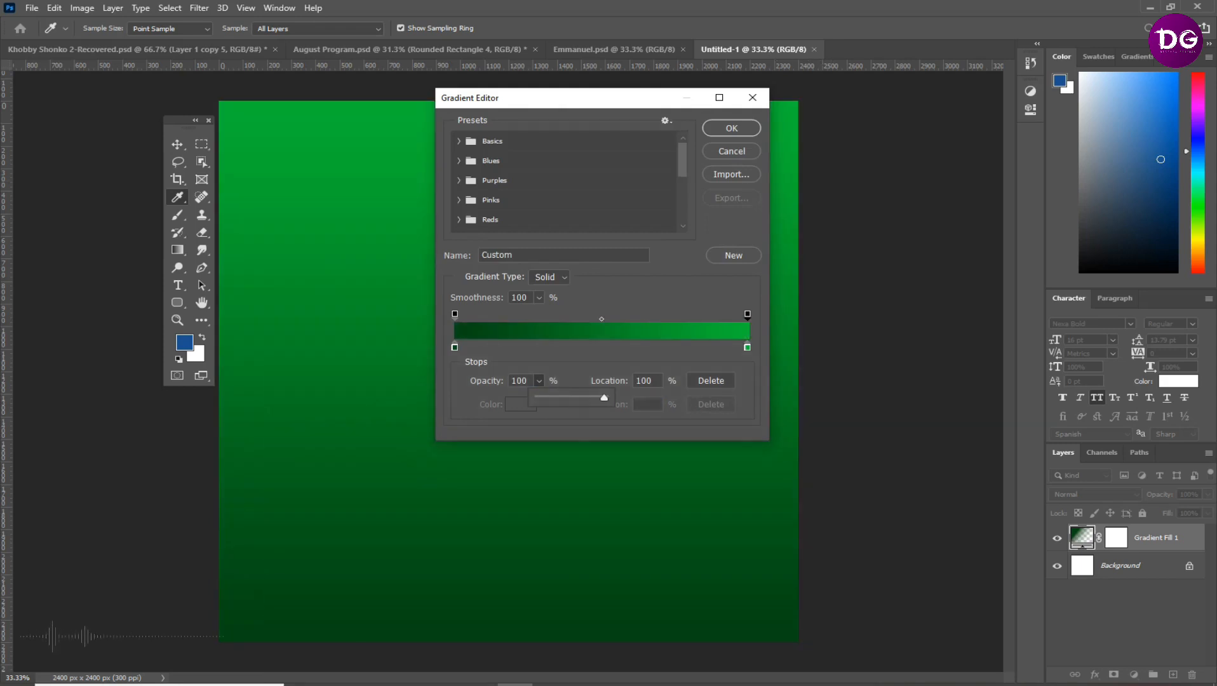
{"action": "left_click", "coordinate": [732, 127]}
Brighten the gradient's end colour stop to #00d33b
{"action": "left_click", "coordinate": [579, 182]}
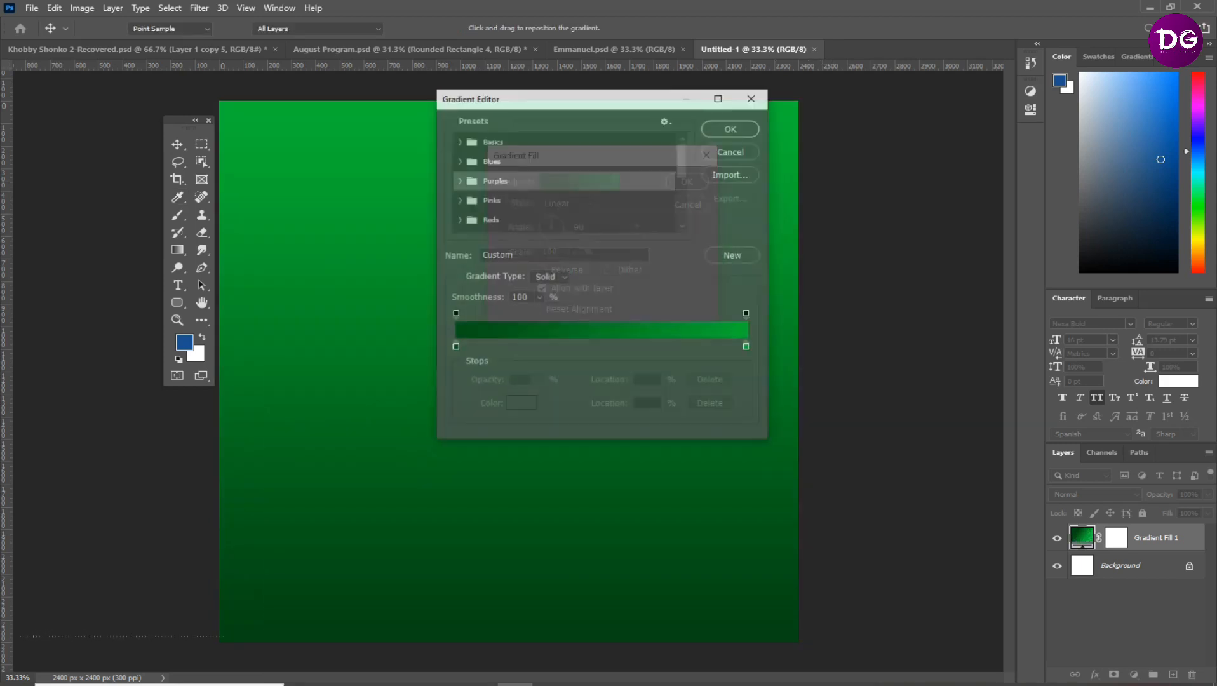
{"action": "double_click", "coordinate": [747, 348]}
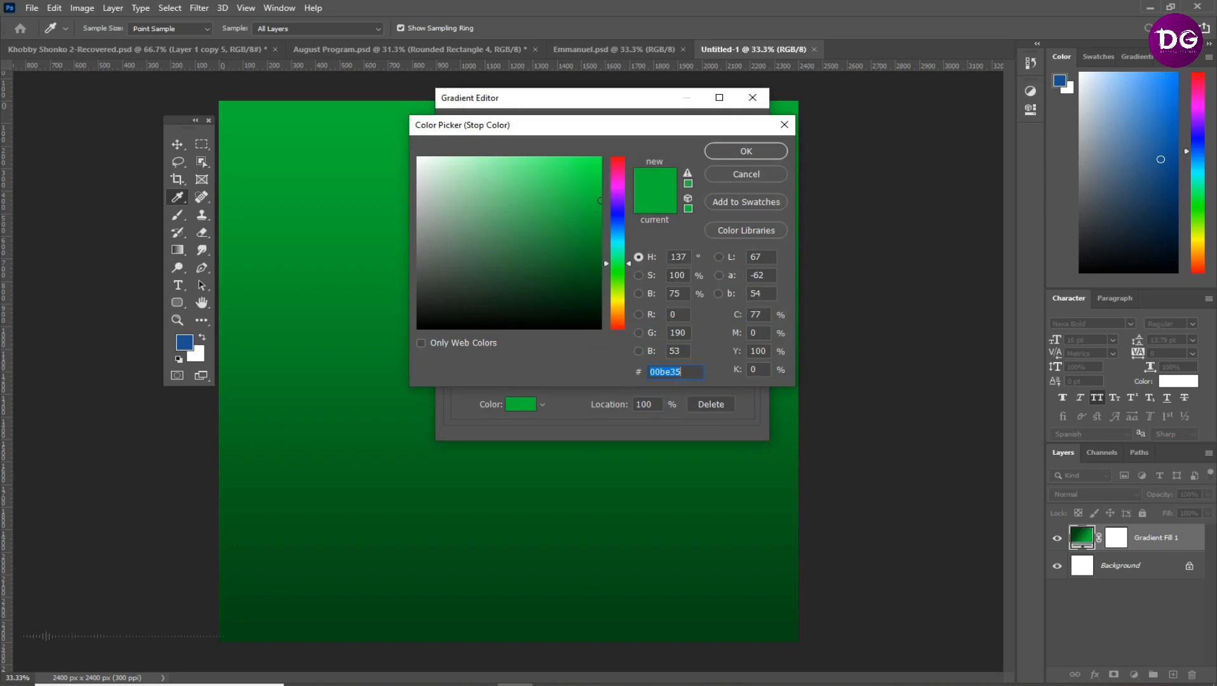
{"action": "left_click_drag", "start_coordinate": [591, 186], "coordinate": [601, 185]}
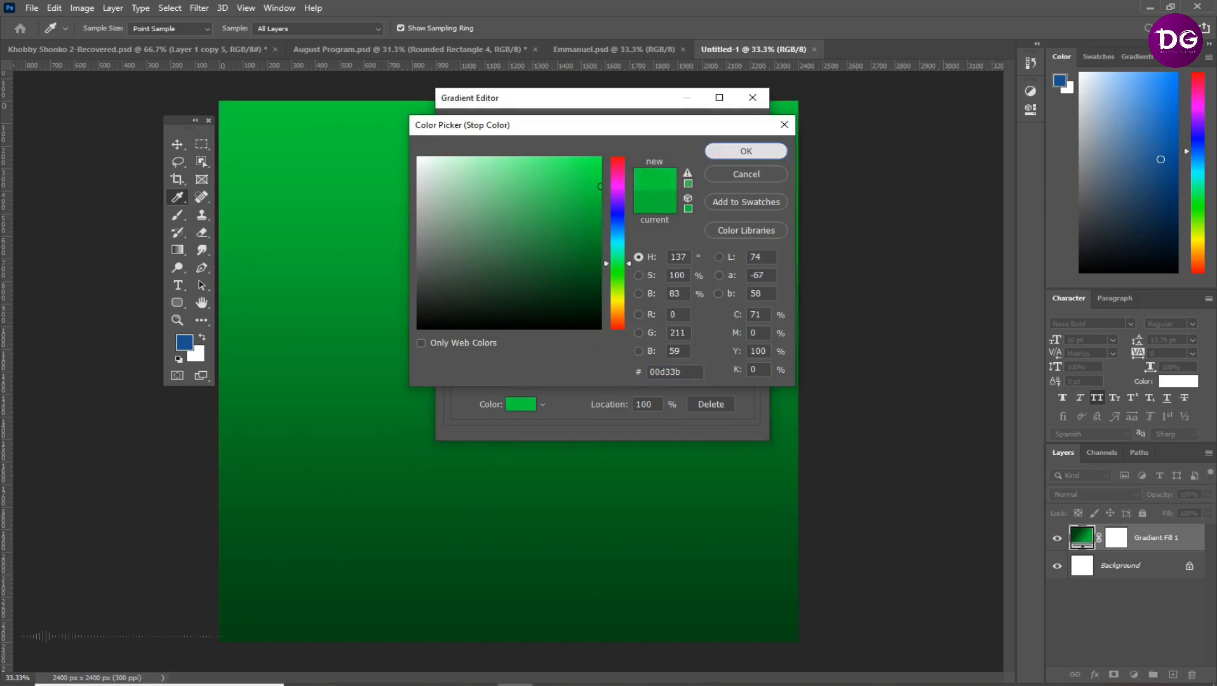
{"action": "left_click", "coordinate": [746, 151]}
Darken the gradient's start colour stop to about #003a10 and accept the edited gradient
{"action": "left_click", "coordinate": [454, 348]}
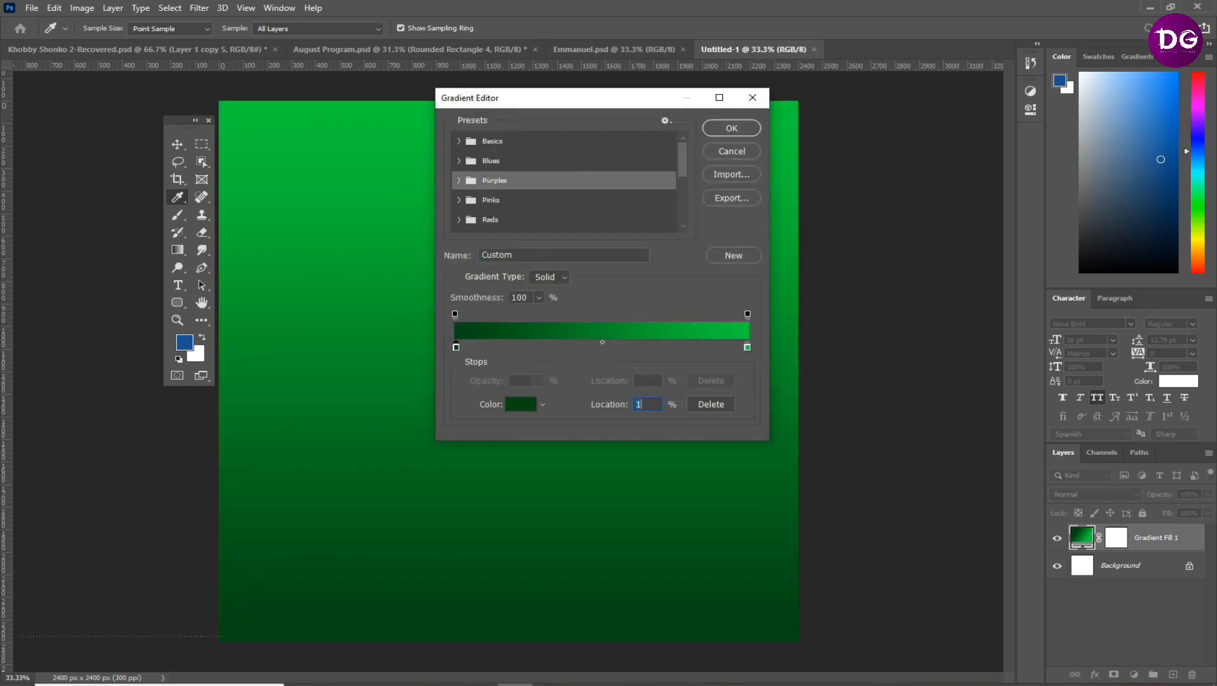
{"action": "left_click", "coordinate": [521, 404]}
{"action": "left_click_drag", "start_coordinate": [599, 277], "coordinate": [601, 293]}
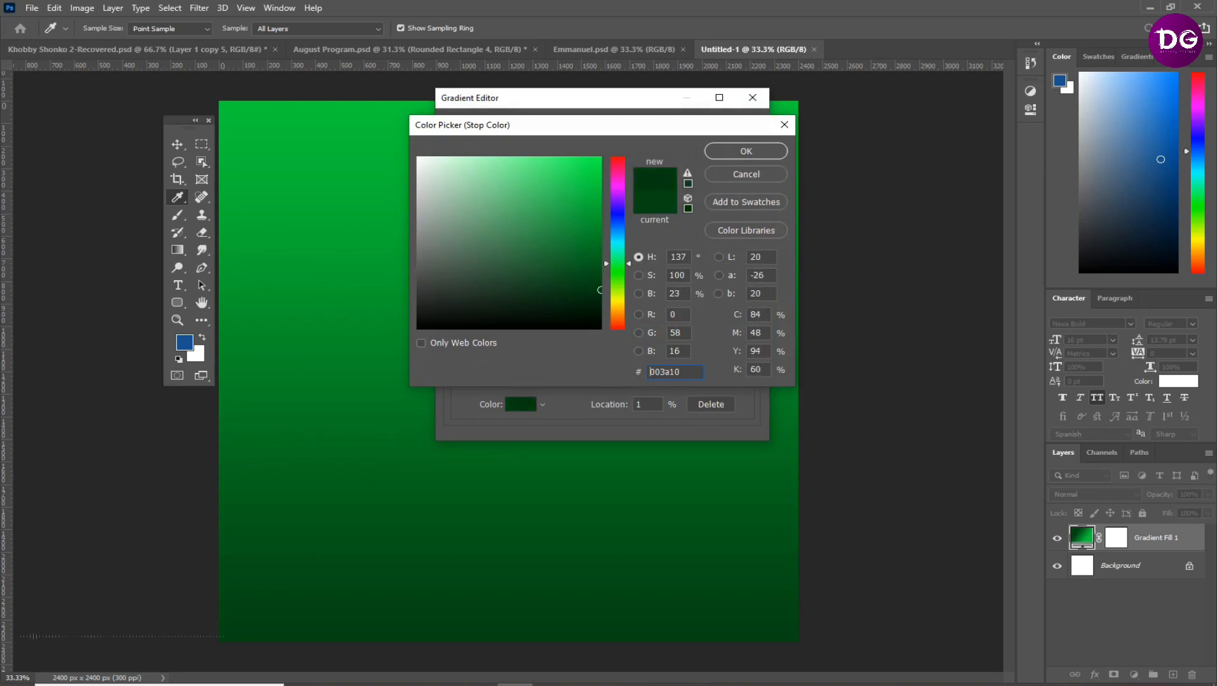
{"action": "left_click", "coordinate": [746, 152]}
{"action": "left_click", "coordinate": [731, 128]}
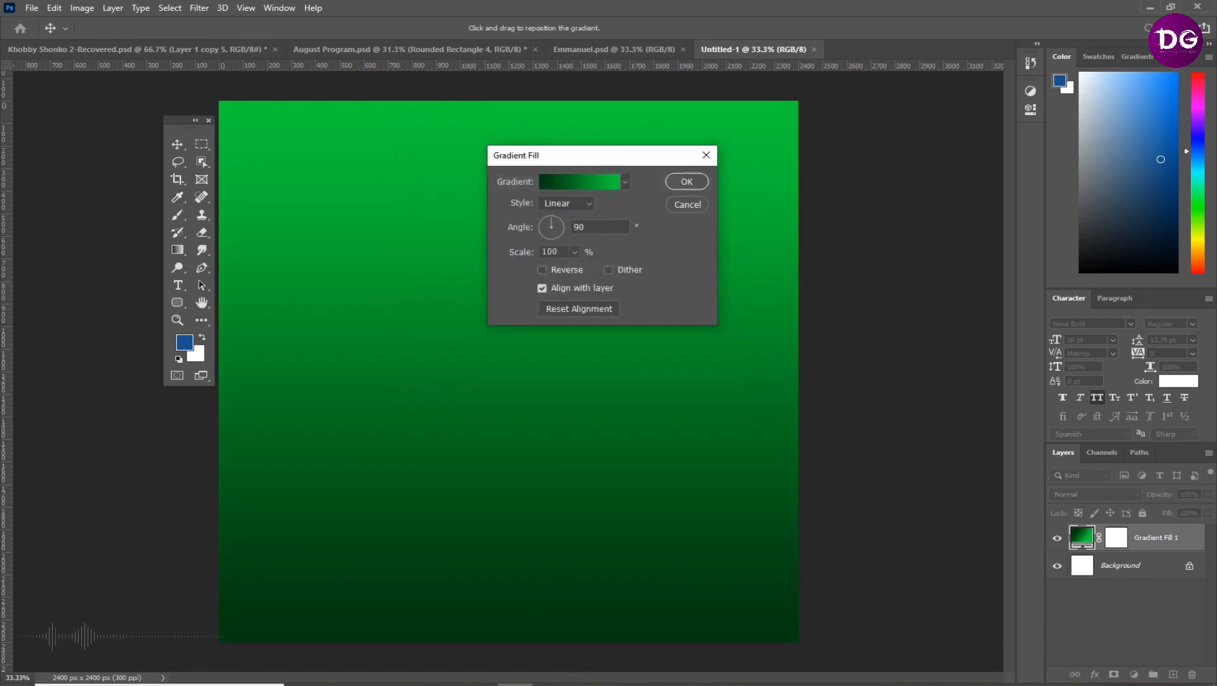
Make the gradient fill radial and reversed, with its scale at about 166%
{"action": "left_click", "coordinate": [567, 204]}
{"action": "left_click", "coordinate": [559, 219]}
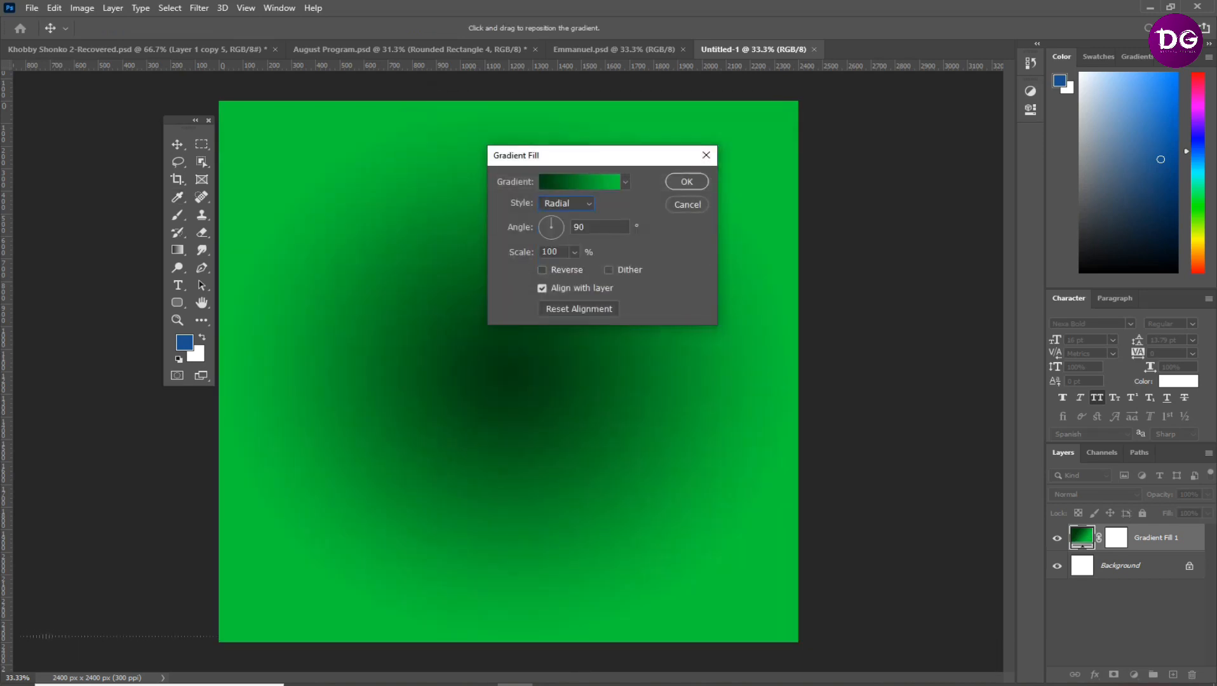
{"action": "left_click", "coordinate": [541, 269]}
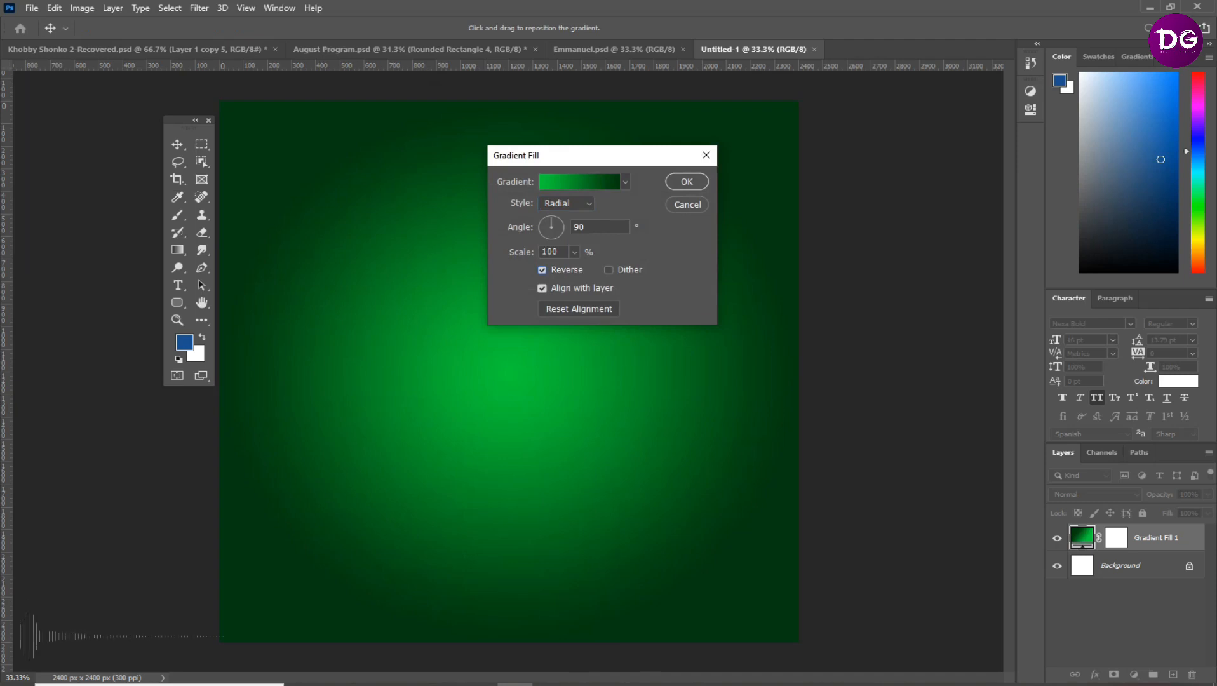
{"action": "left_click", "coordinate": [574, 252]}
{"action": "left_click_drag", "start_coordinate": [570, 269], "coordinate": [578, 269]}
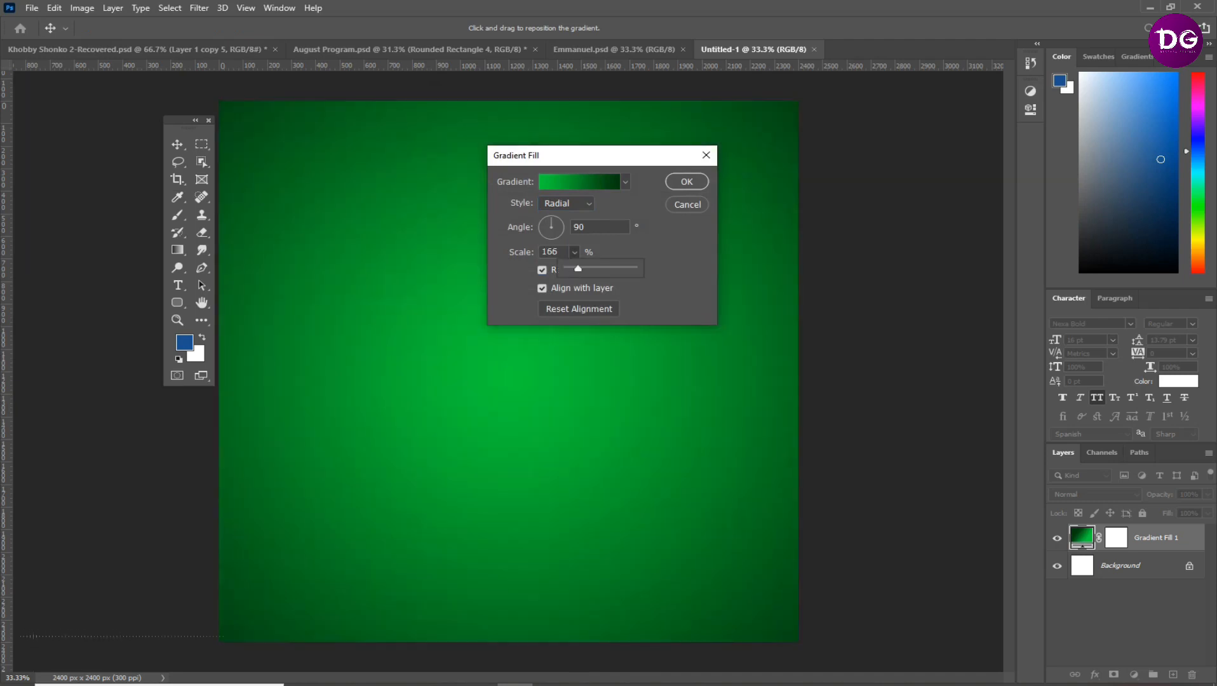
{"action": "key", "text": "Return"}
Draw a white rectangle about 2466 × 219 px spanning the full width of the canvas's bottom edge
{"action": "key", "text": "u"}
{"action": "left_click_drag", "start_coordinate": [210, 602], "coordinate": [807, 651]}
{"action": "key", "text": "v"}
{"action": "left_click_drag", "start_coordinate": [511, 607], "coordinate": [511, 601]}
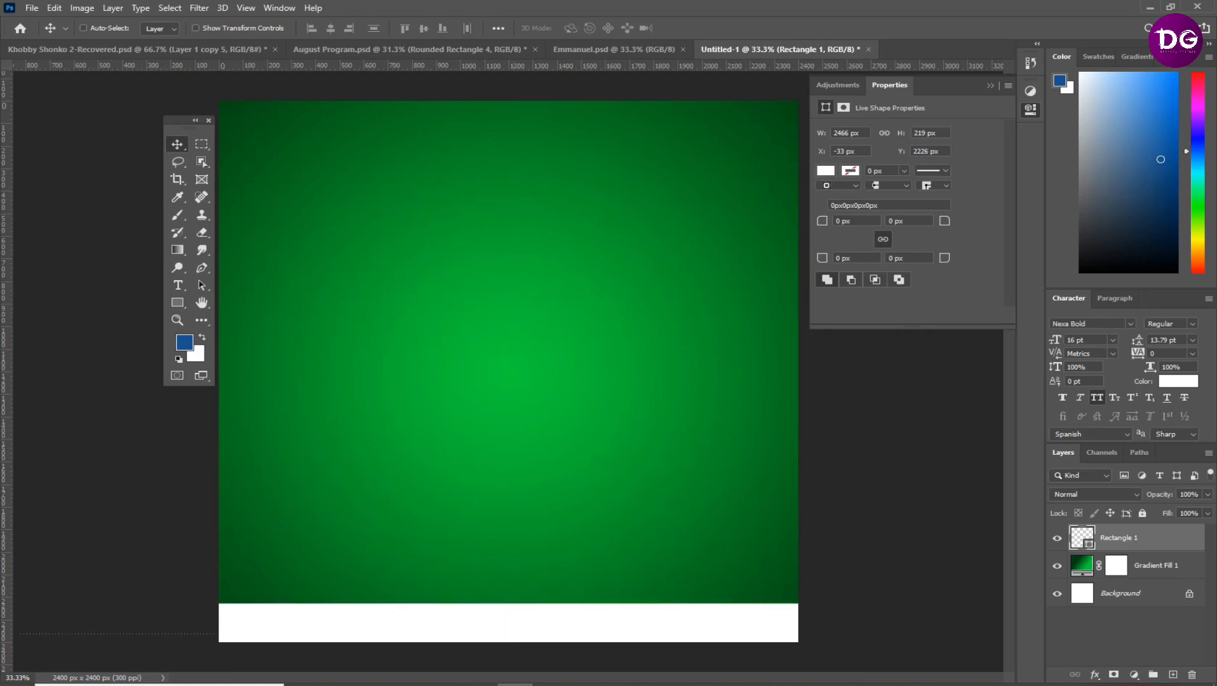
Place the stock photo of the woman in the beige sweater at the canvas's lower left, scaled to about 33%, beneath the white rectangle
{"action": "mouse_move", "coordinate": [371, 685]}
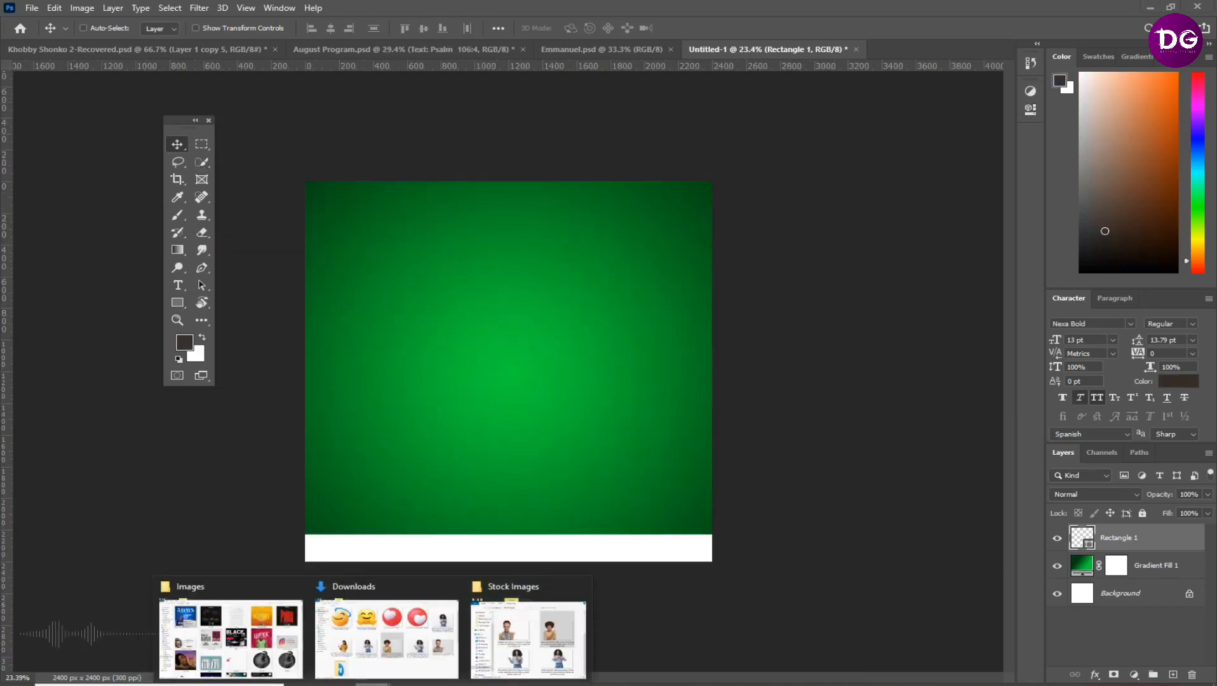
{"action": "left_click", "coordinate": [529, 638]}
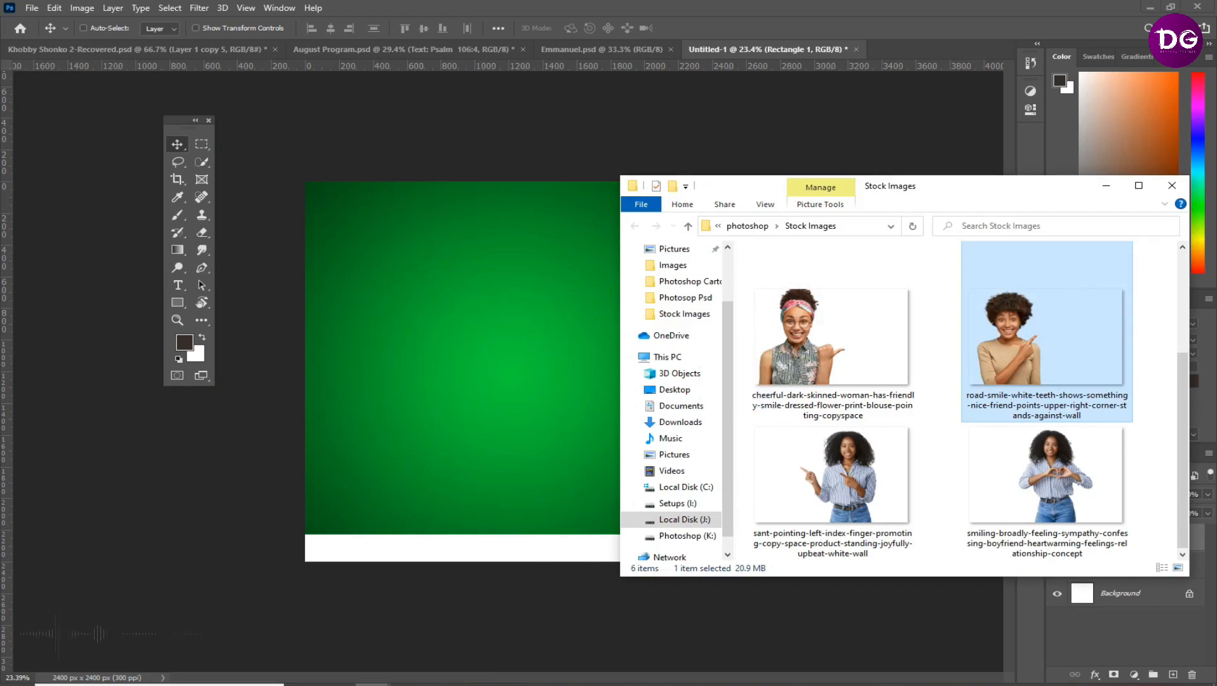
{"action": "key", "text": "alt+Tab"}
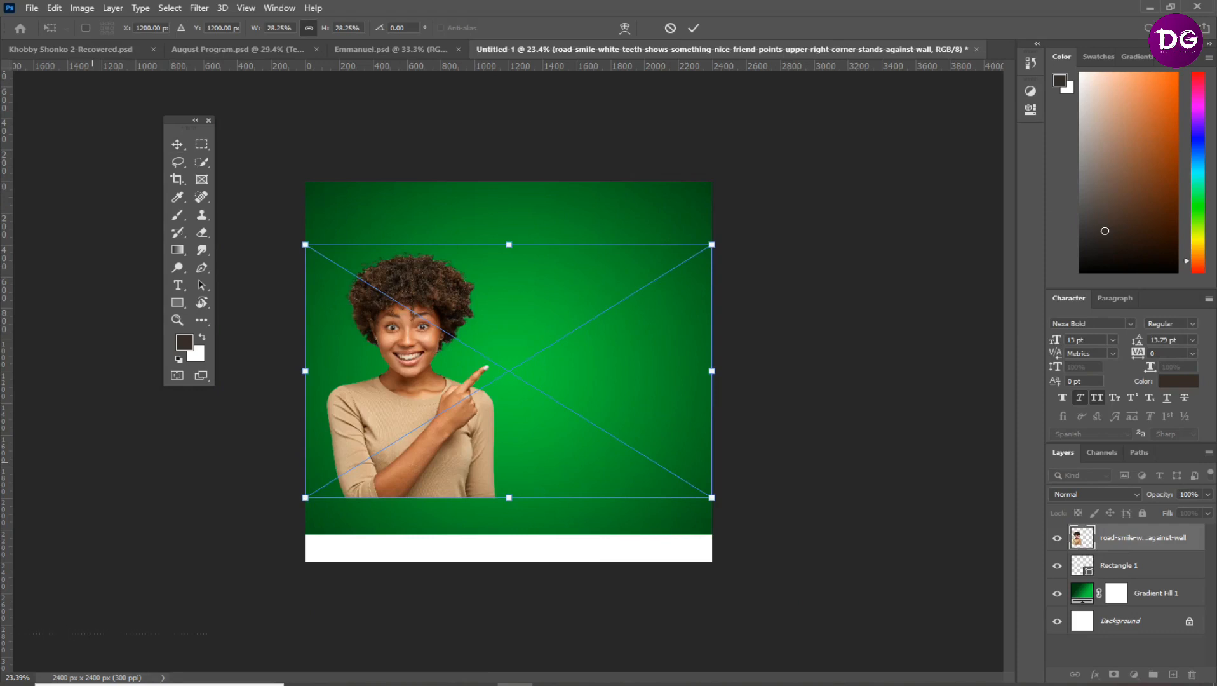
{"action": "left_click_drag", "start_coordinate": [509, 497], "coordinate": [509, 540]}
{"action": "left_click_drag", "start_coordinate": [395, 477], "coordinate": [409, 482]}
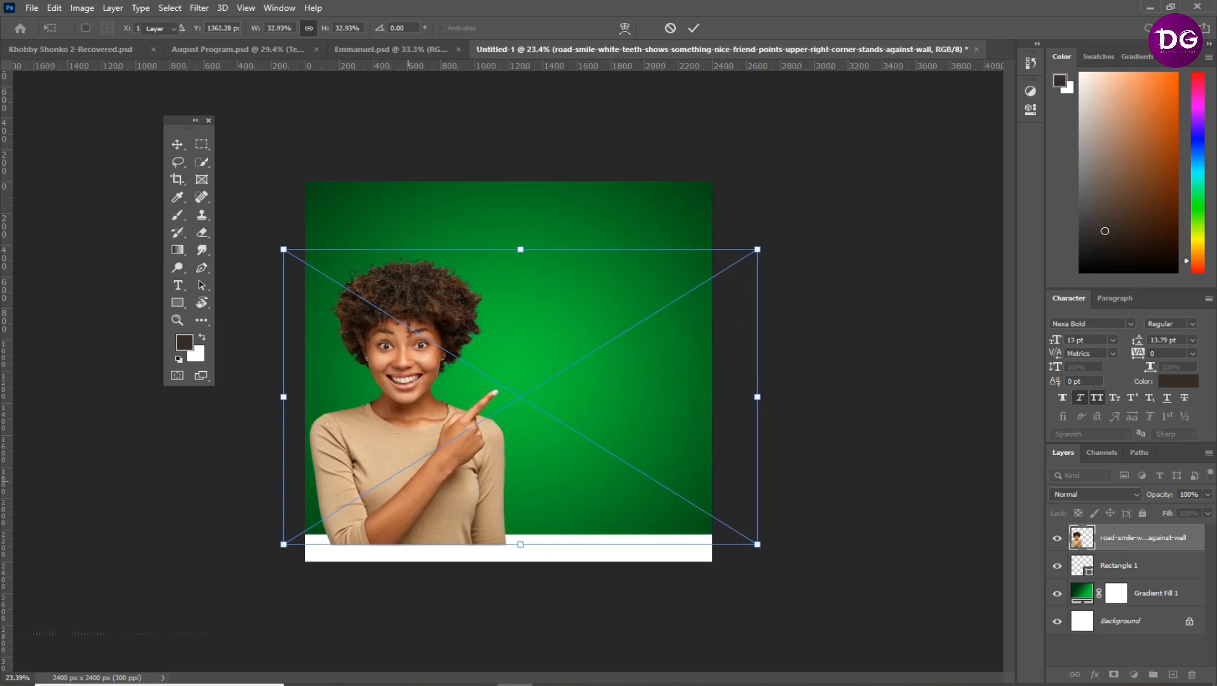
{"action": "key", "text": "Return"}
{"action": "key", "text": "ctrl+["}
Place the DG logo, scale it to about 9.9%, and position it near the canvas's upper-left corner
{"action": "key", "text": "ctrl+0"}
{"action": "scroll", "coordinate": [286, 175], "scroll_direction": "up", "scroll_amount": 1}
{"action": "scroll", "coordinate": [332, 171], "scroll_direction": "down", "scroll_amount": 1}
{"action": "scroll", "coordinate": [359, 273], "scroll_direction": "up", "scroll_amount": 2}
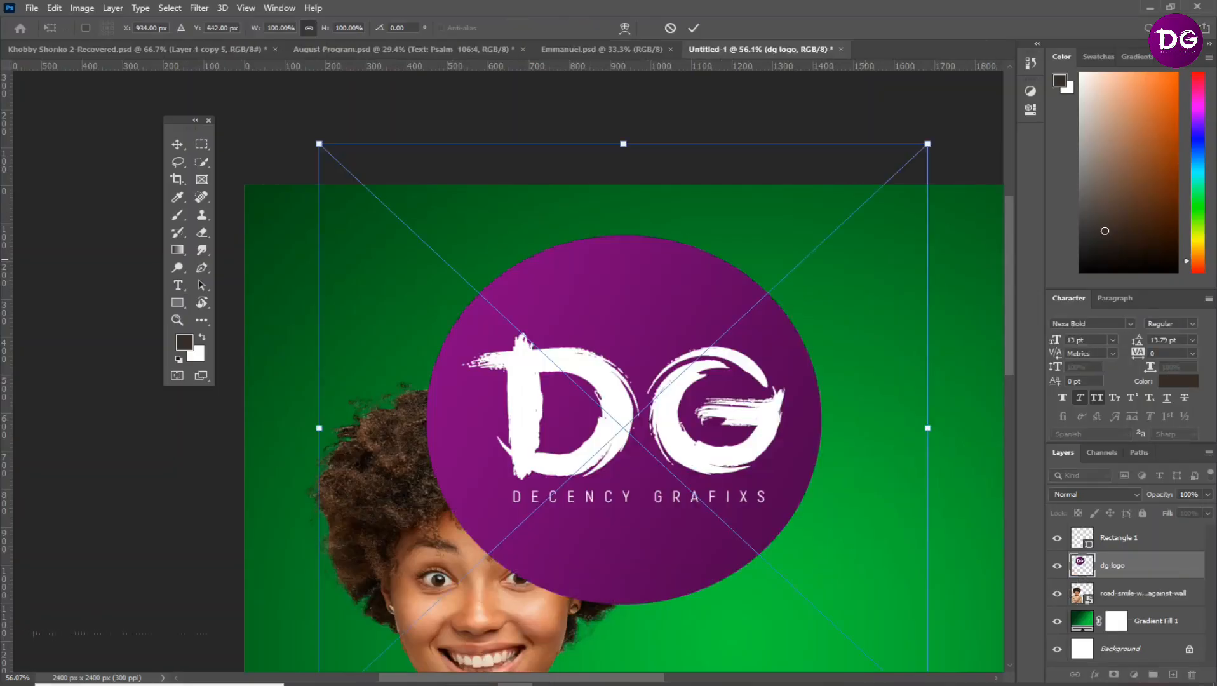
{"action": "left_click_drag", "start_coordinate": [927, 144], "coordinate": [428, 589]}
{"action": "left_click_drag", "start_coordinate": [369, 643], "coordinate": [337, 262]}
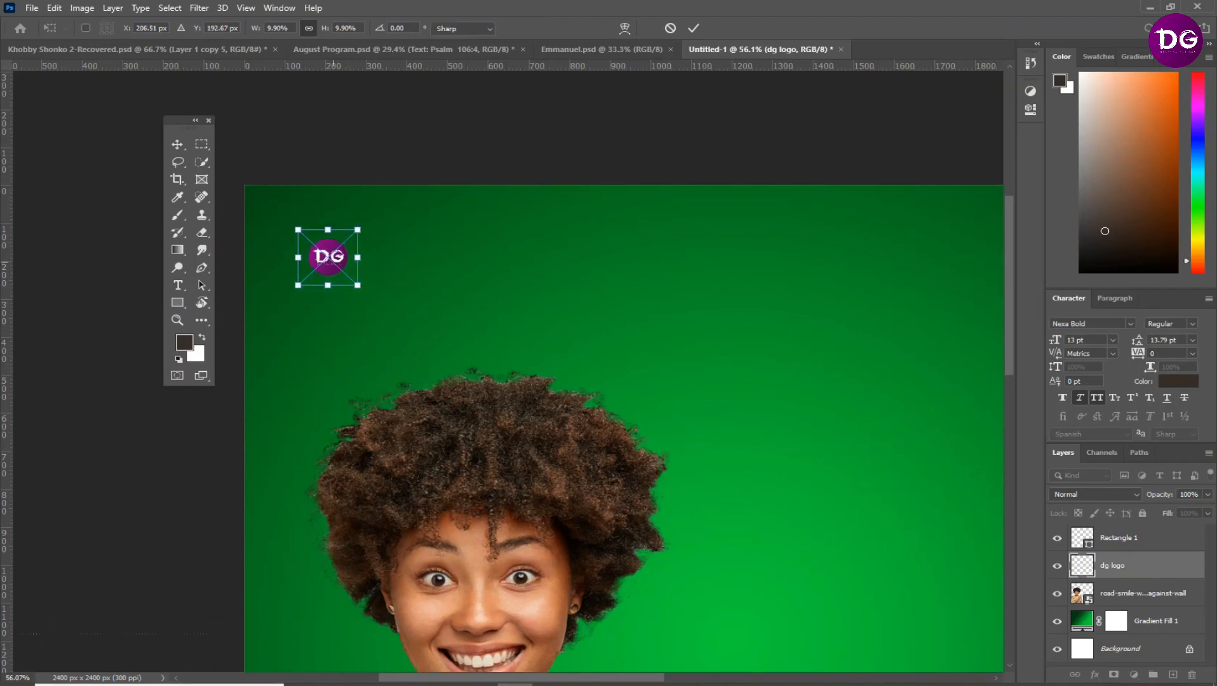
{"action": "key", "text": "Return"}
Add a solid colour fill layer in dark green #004814 and clip it to the DG logo layer
{"action": "left_click", "coordinate": [1133, 674]}
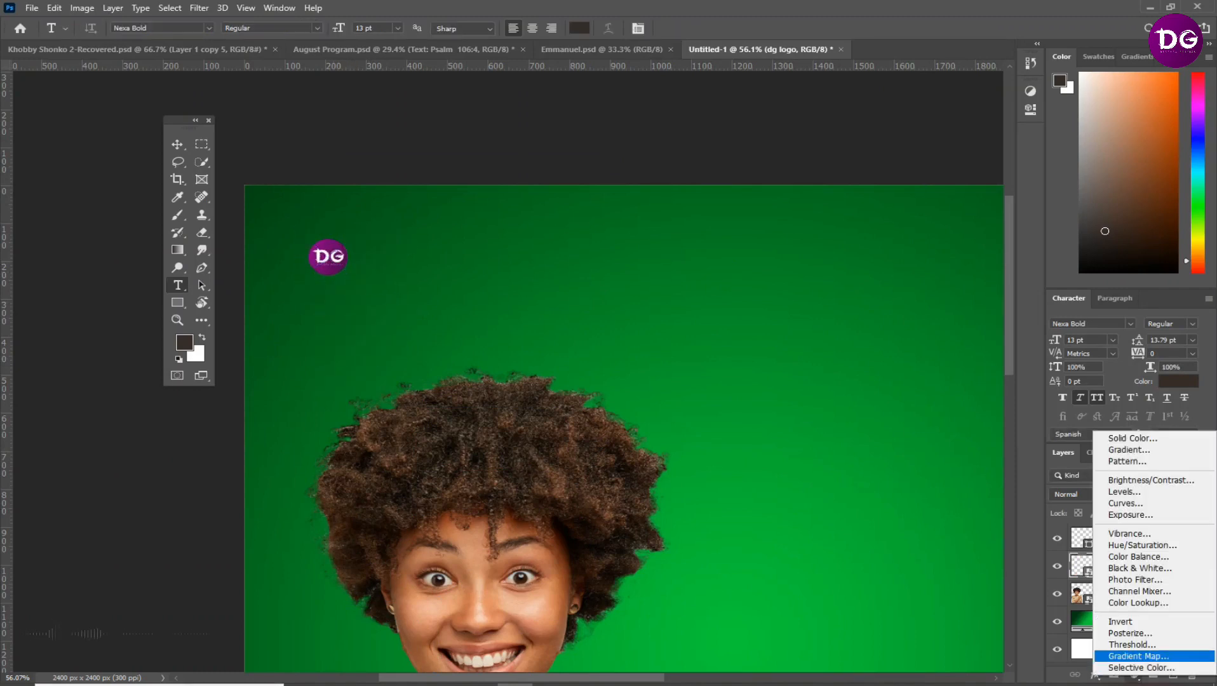
{"action": "left_click", "coordinate": [1133, 439]}
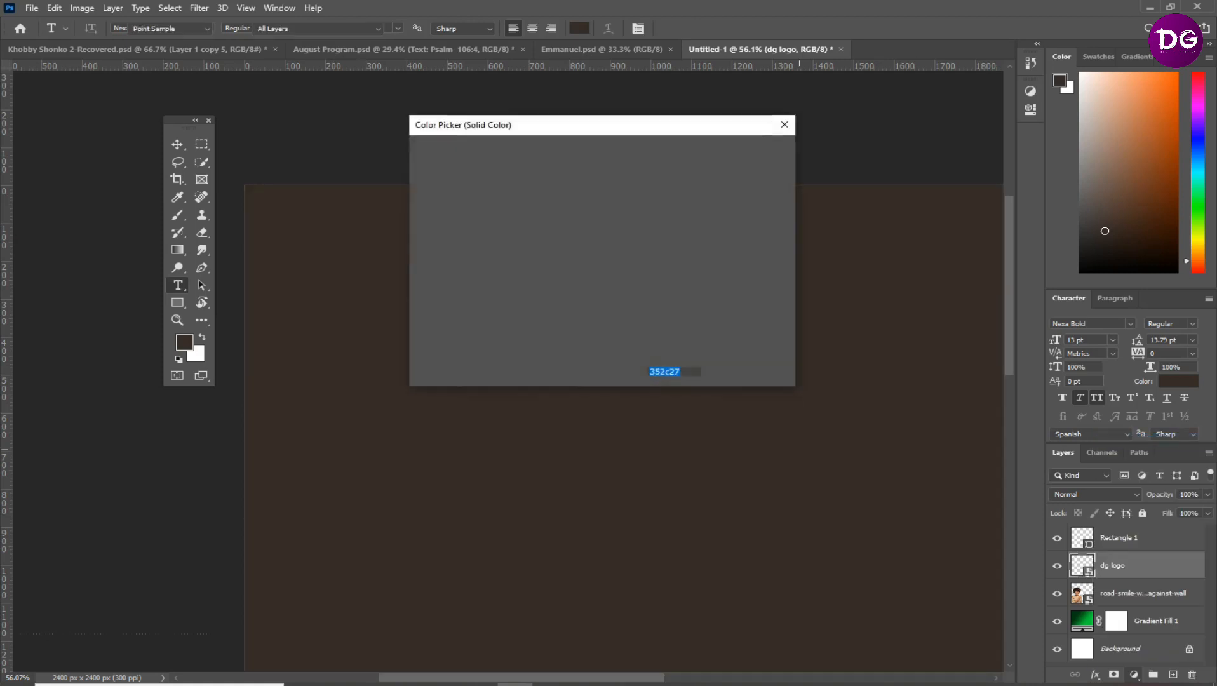
{"action": "type", "text": "004814"}
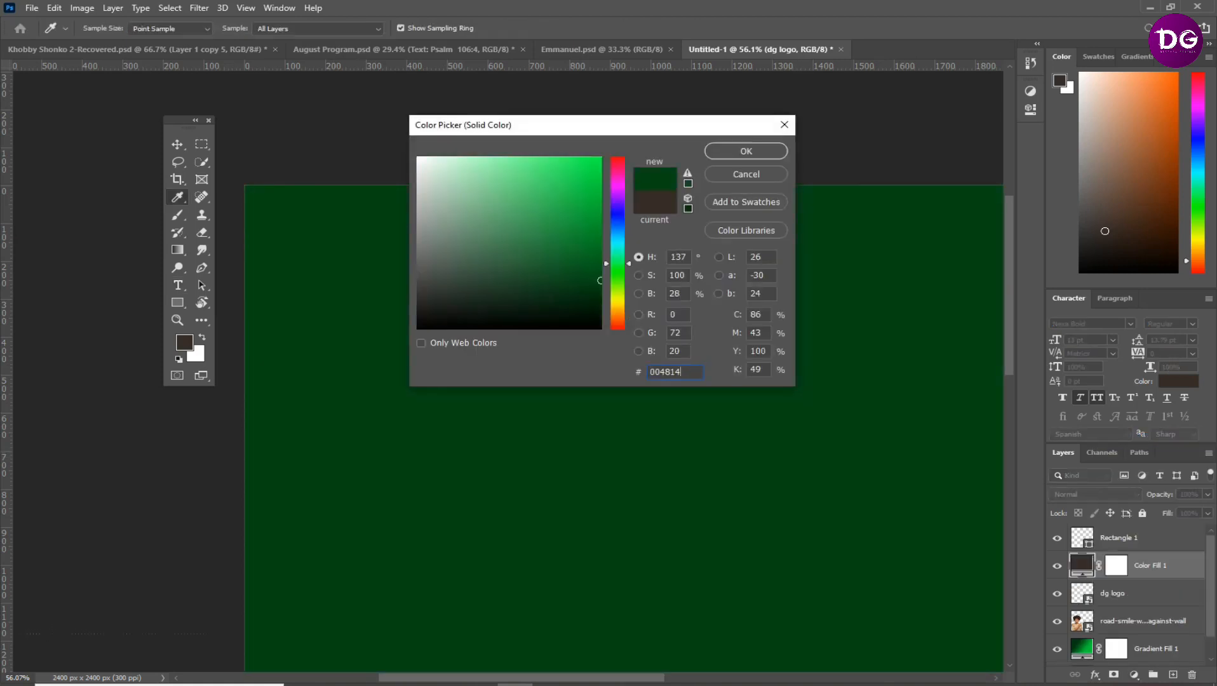
{"action": "key", "text": "Return"}
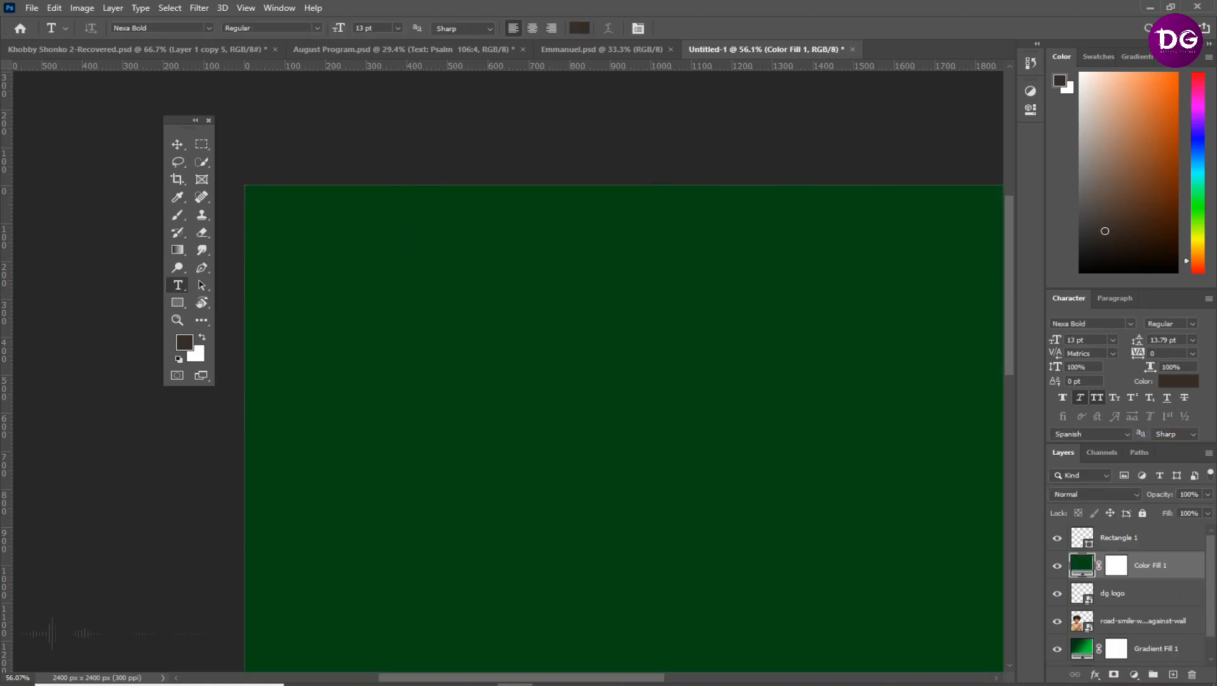
{"action": "right_click", "coordinate": [1143, 567]}
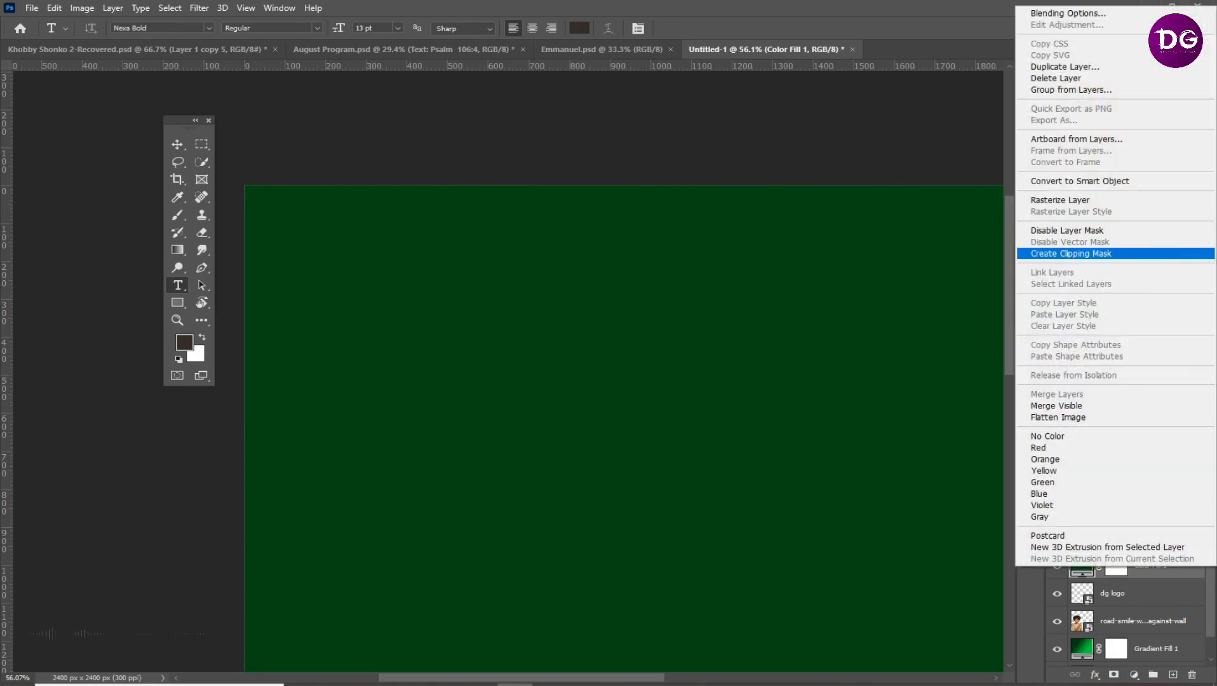
{"action": "left_click", "coordinate": [1071, 254]}
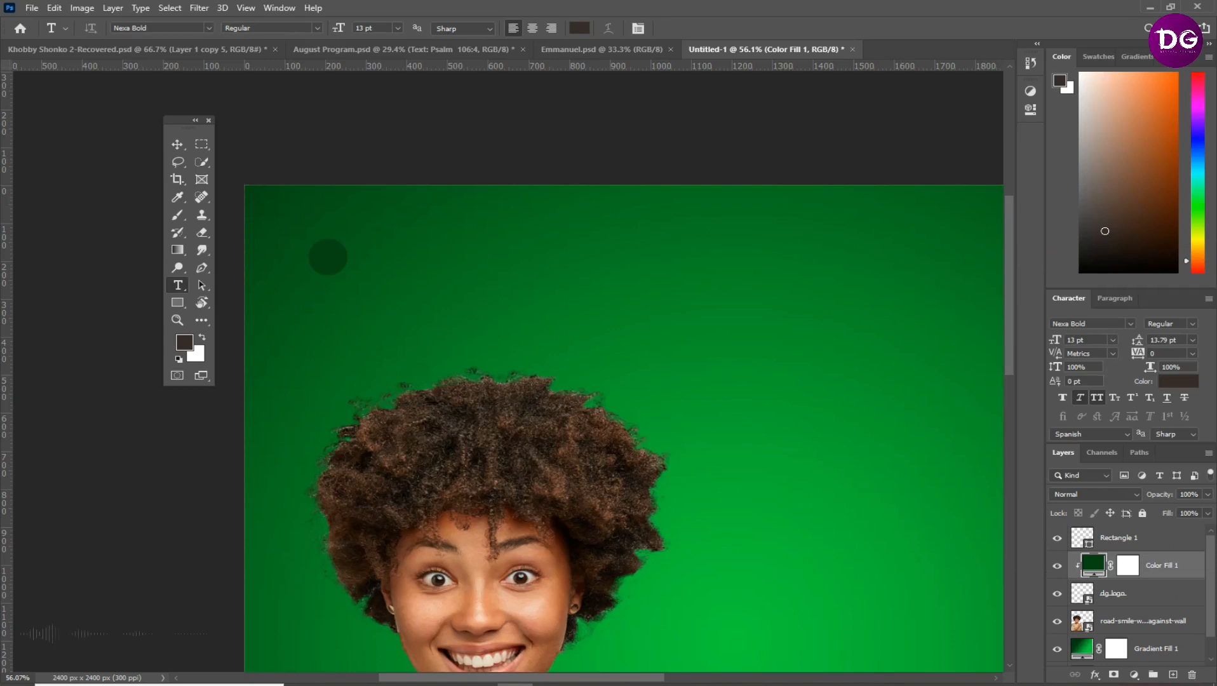
Set the blend mode of the dark green fill clipped to the DG logo to Color
{"action": "left_click", "coordinate": [1094, 494]}
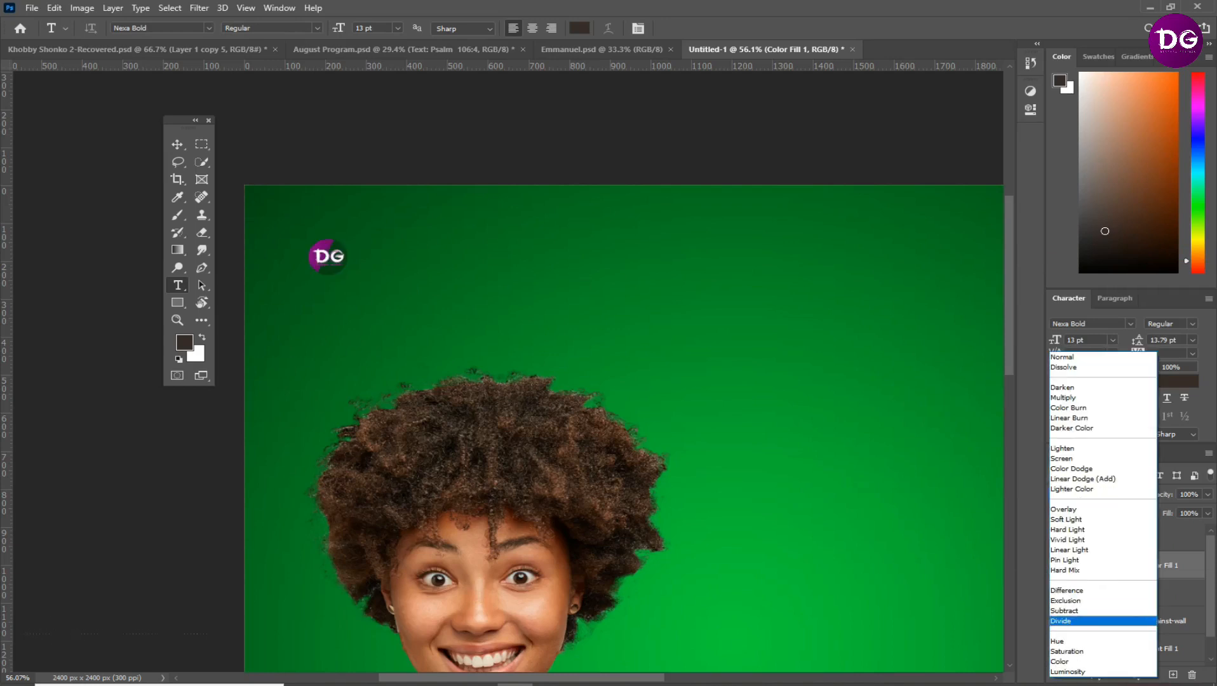
{"action": "left_click", "coordinate": [1080, 662]}
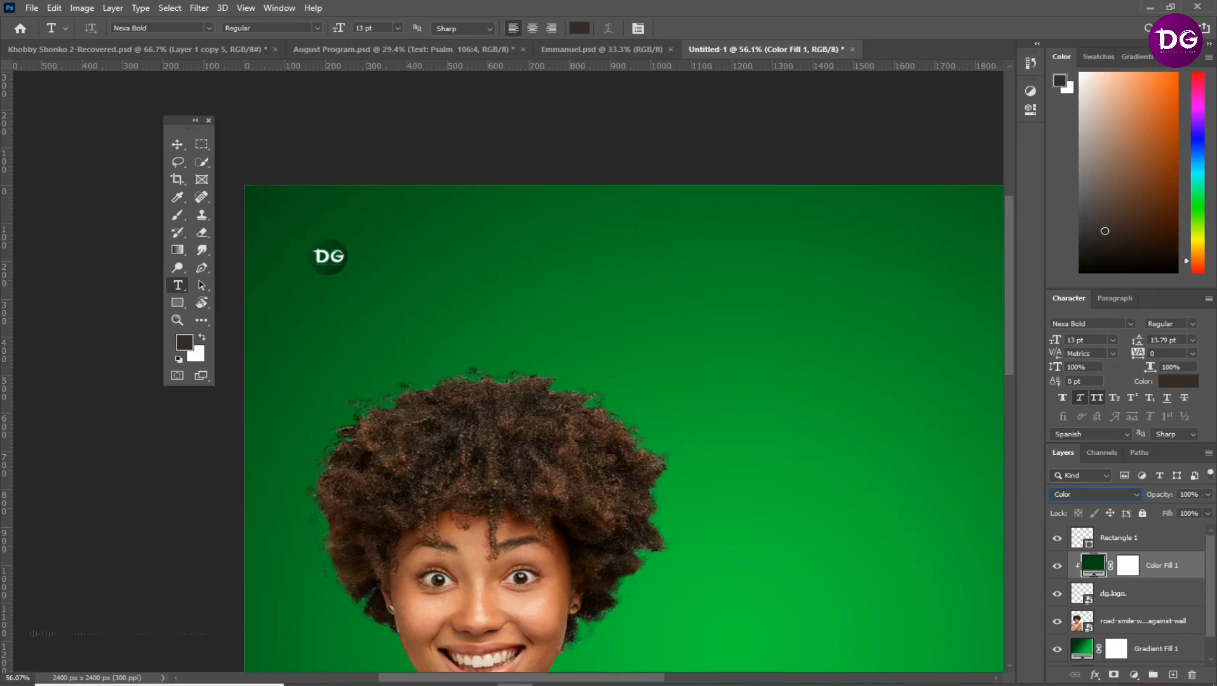
Add the two-line text "DECENCY GRAFIXS" beside the DG logo and set its first line to 8 pt
{"action": "left_click", "coordinate": [387, 248]}
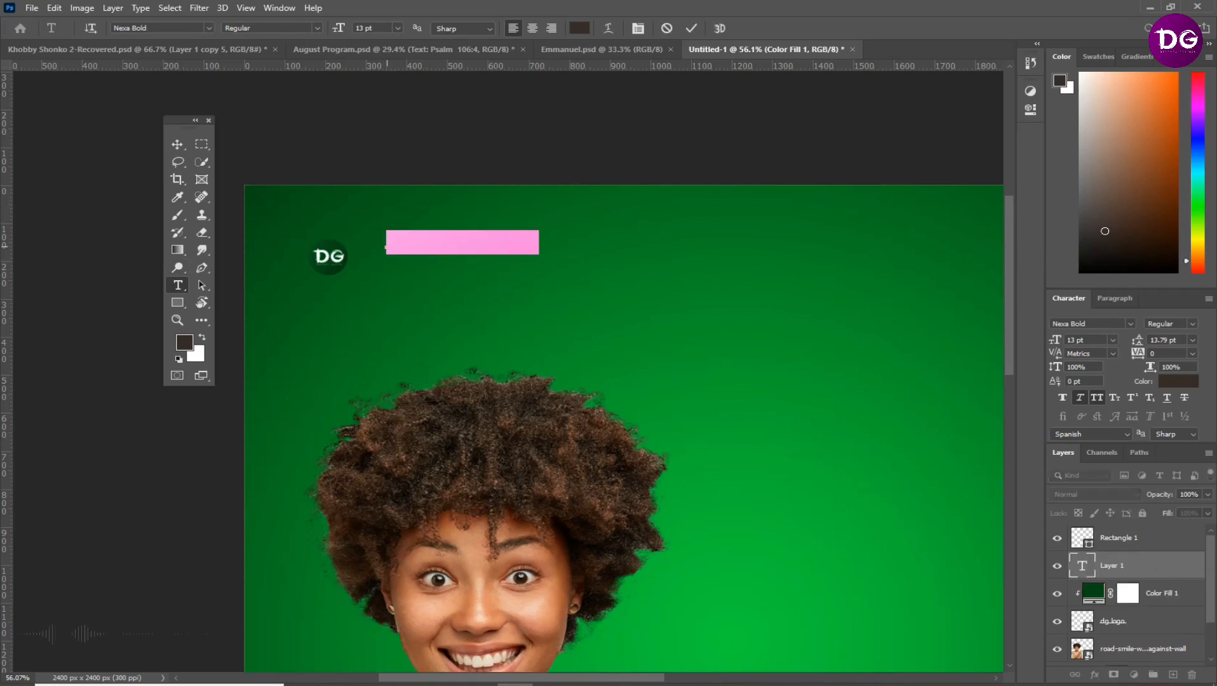
{"action": "type", "text": "DECENCY"}
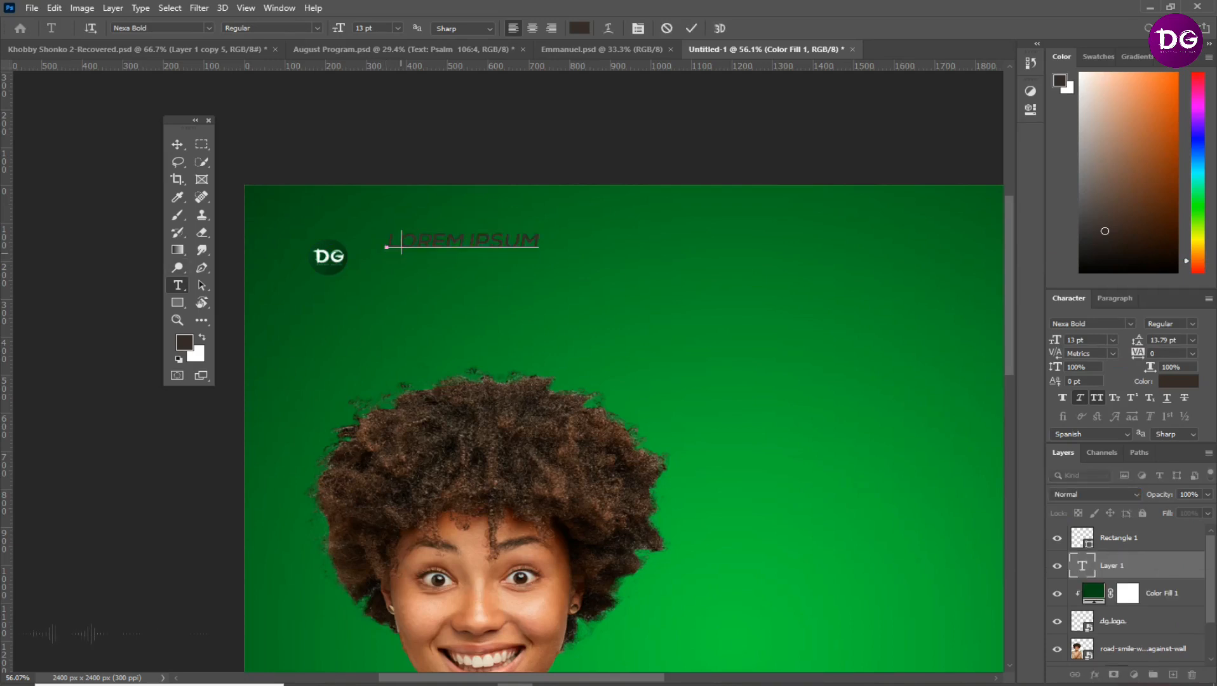
{"action": "key", "text": "Return"}
{"action": "type", "text": "GRAFIXS"}
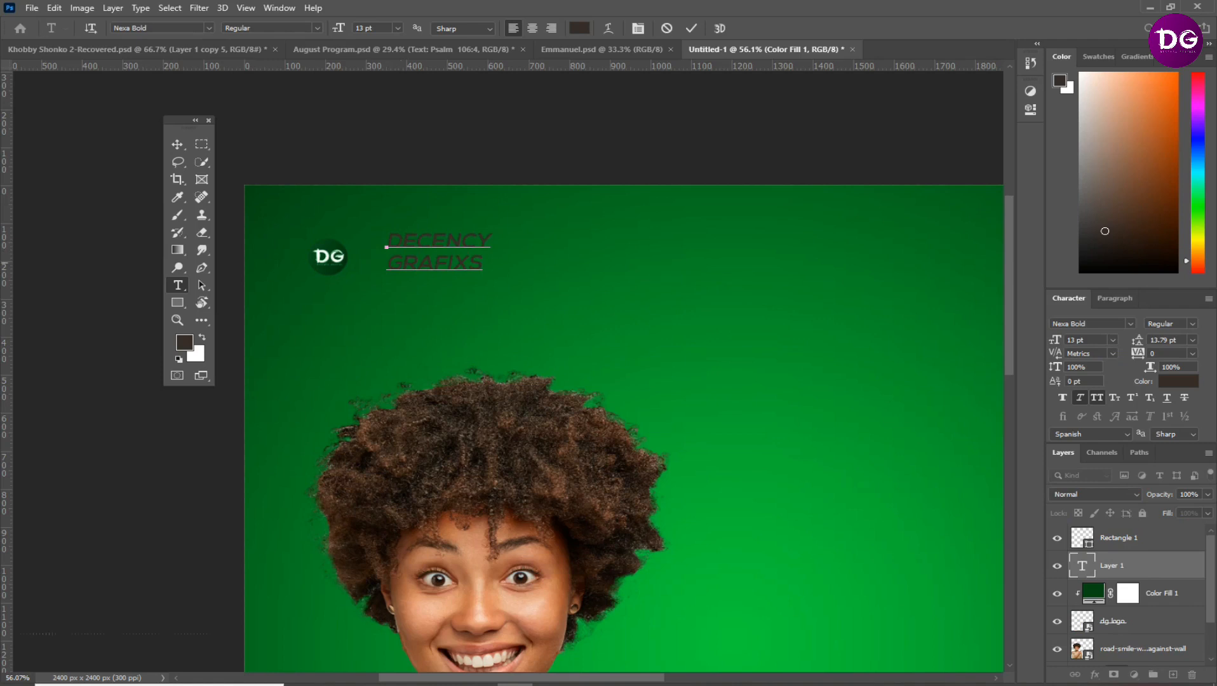
{"action": "left_click_drag", "start_coordinate": [490, 241], "coordinate": [386, 242]}
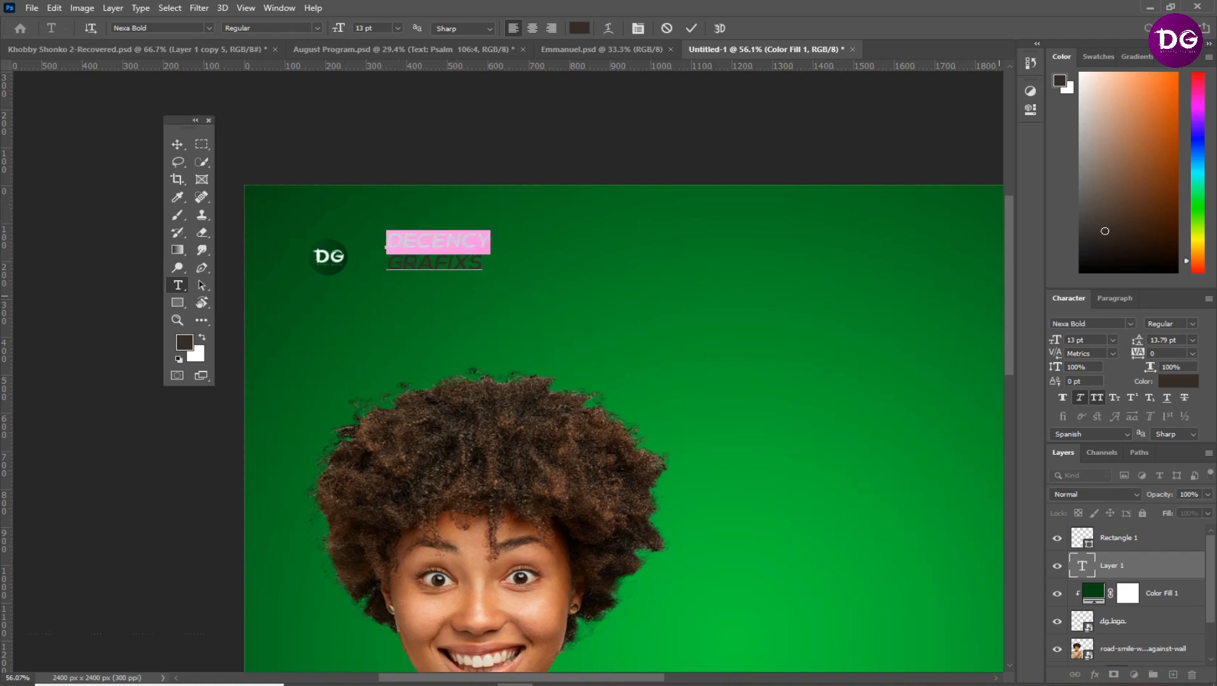
{"action": "left_click_drag", "start_coordinate": [1055, 340], "coordinate": [1048, 340]}
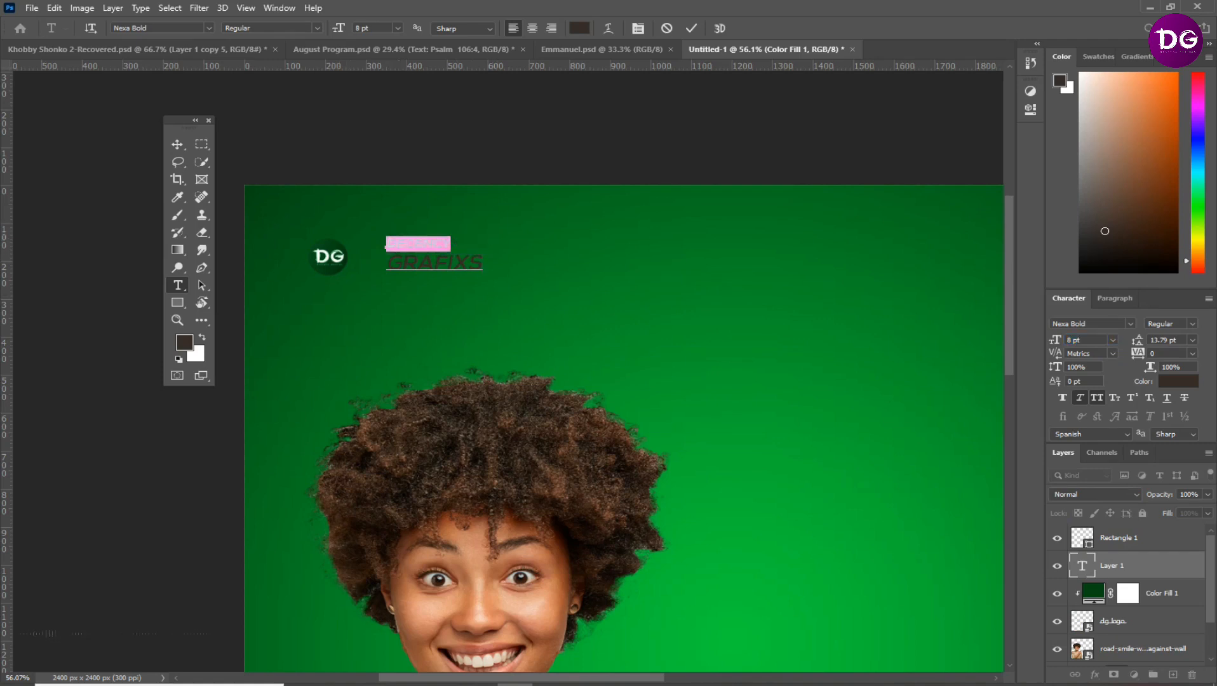
{"action": "left_click", "coordinate": [691, 28]}
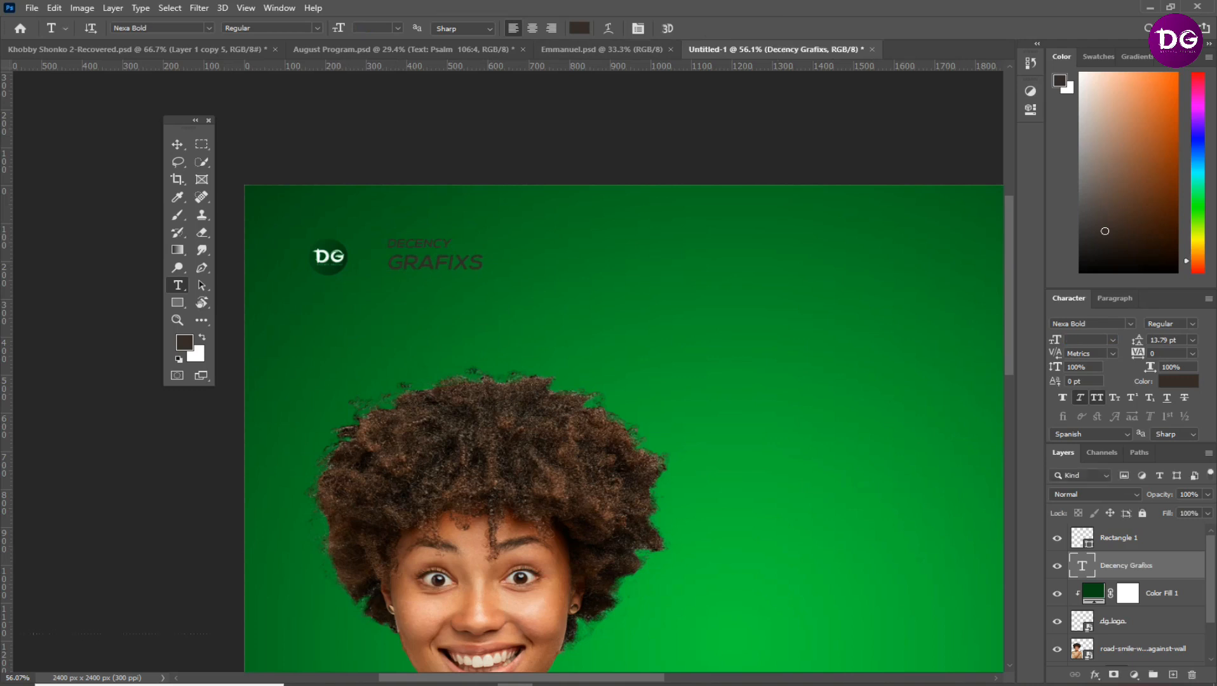
Change the Decency Grafixs text's font to COCOGOOSE Regular and its colour to white #ffffff
{"action": "left_click", "coordinate": [1107, 324]}
{"action": "left_click", "coordinate": [1131, 324]}
{"action": "type", "text": "coco"}
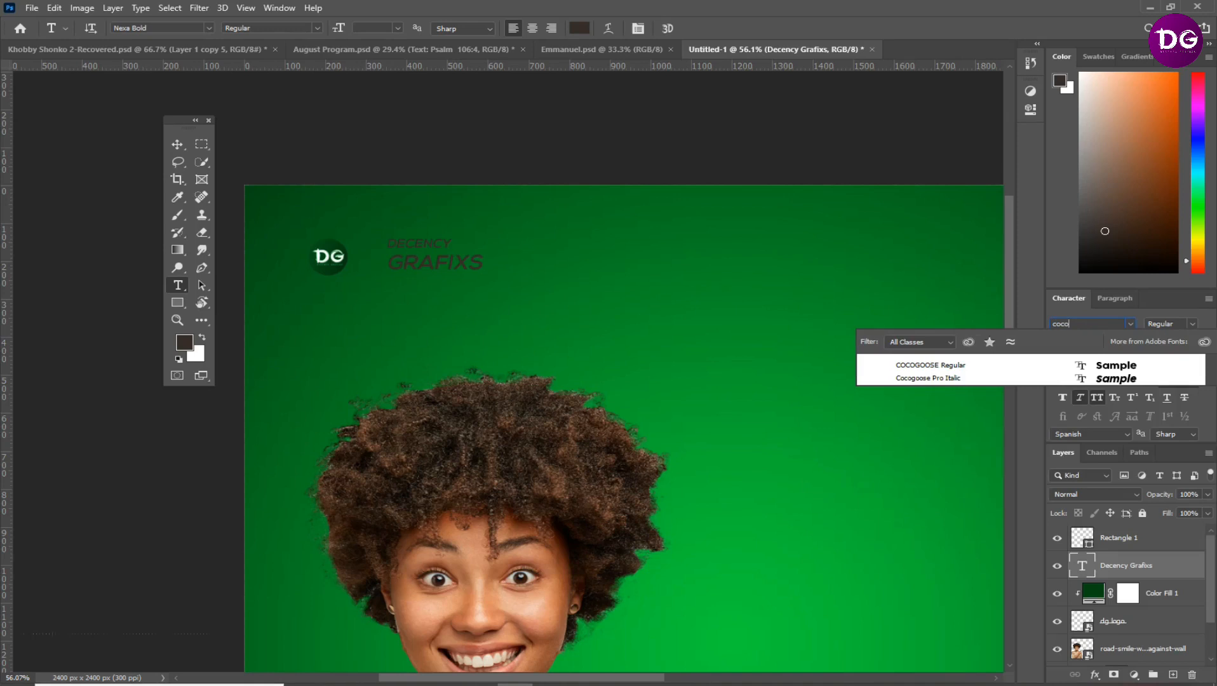
{"action": "key", "text": "Return"}
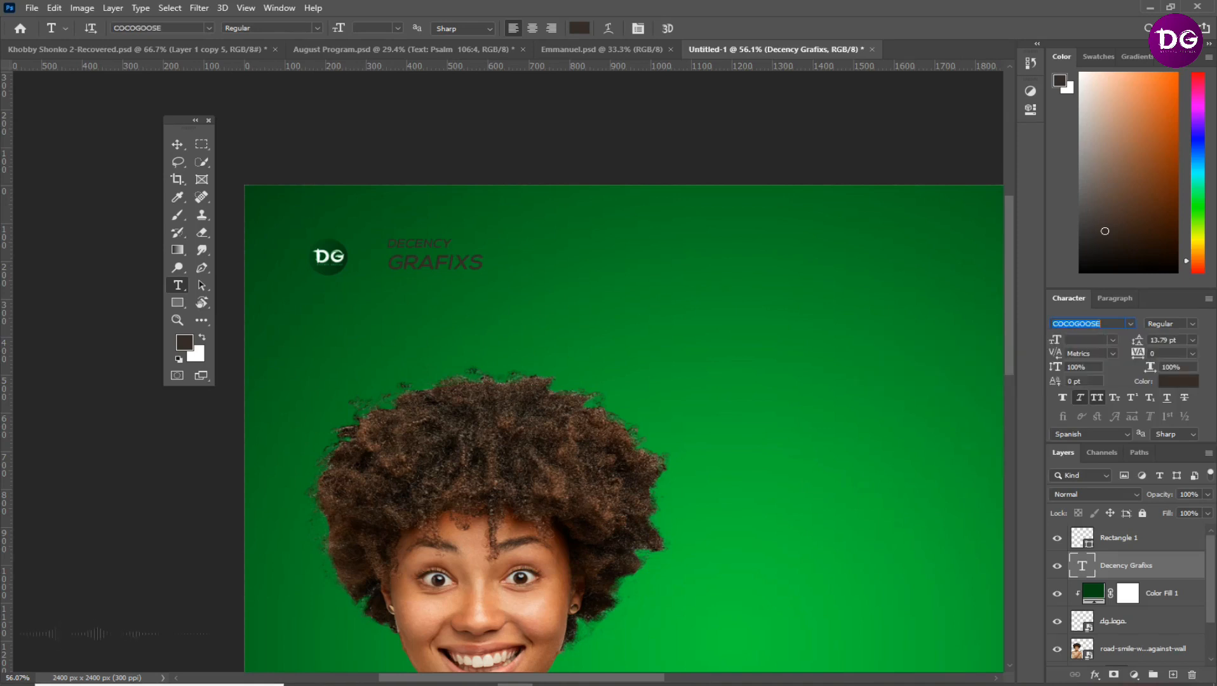
{"action": "key", "text": "v"}
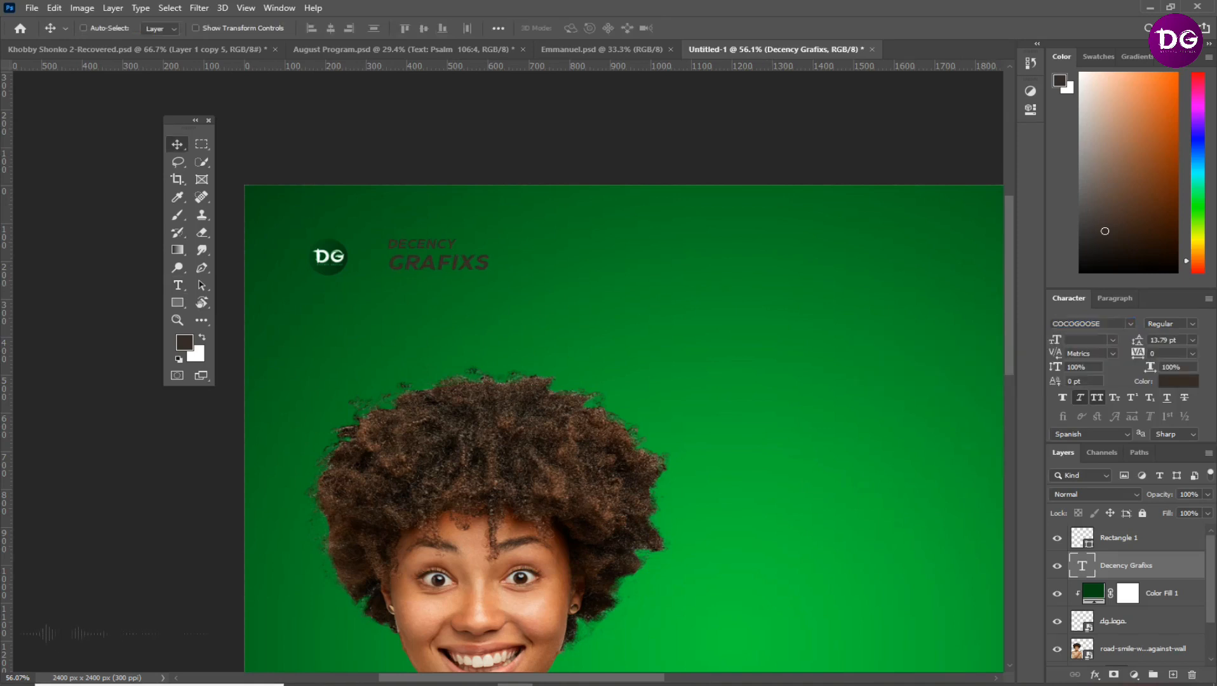
{"action": "left_click", "coordinate": [1178, 381]}
{"action": "left_click_drag", "start_coordinate": [430, 174], "coordinate": [417, 156]}
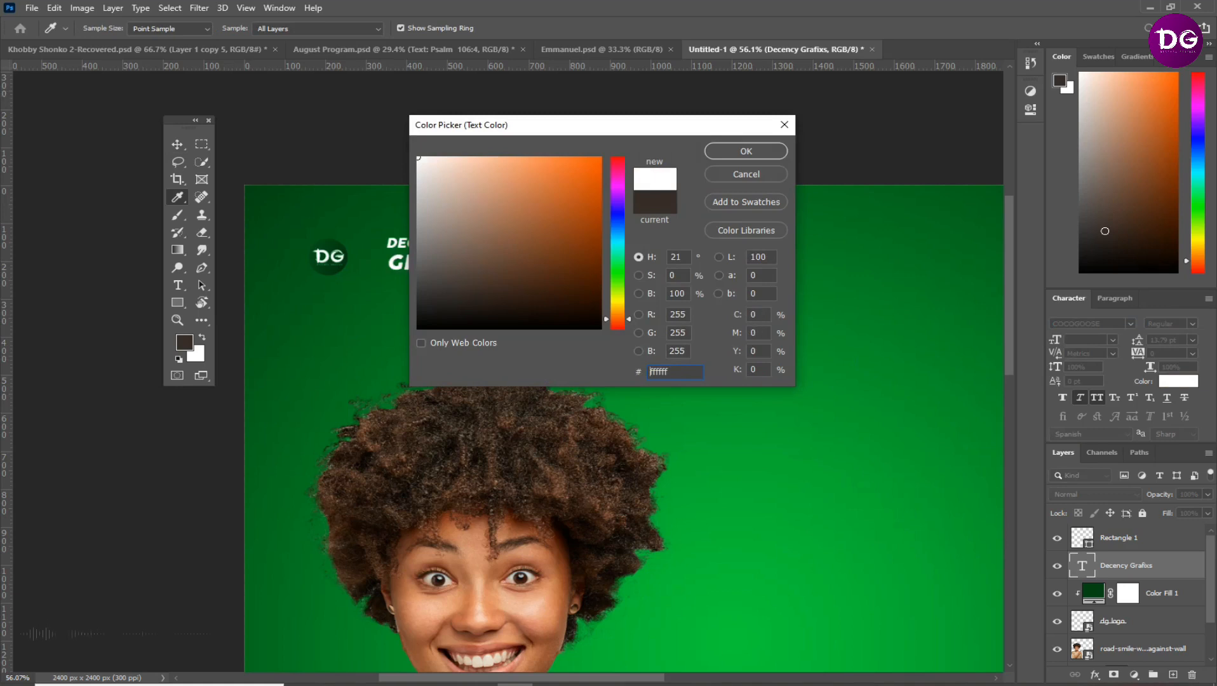
{"action": "left_click", "coordinate": [746, 151]}
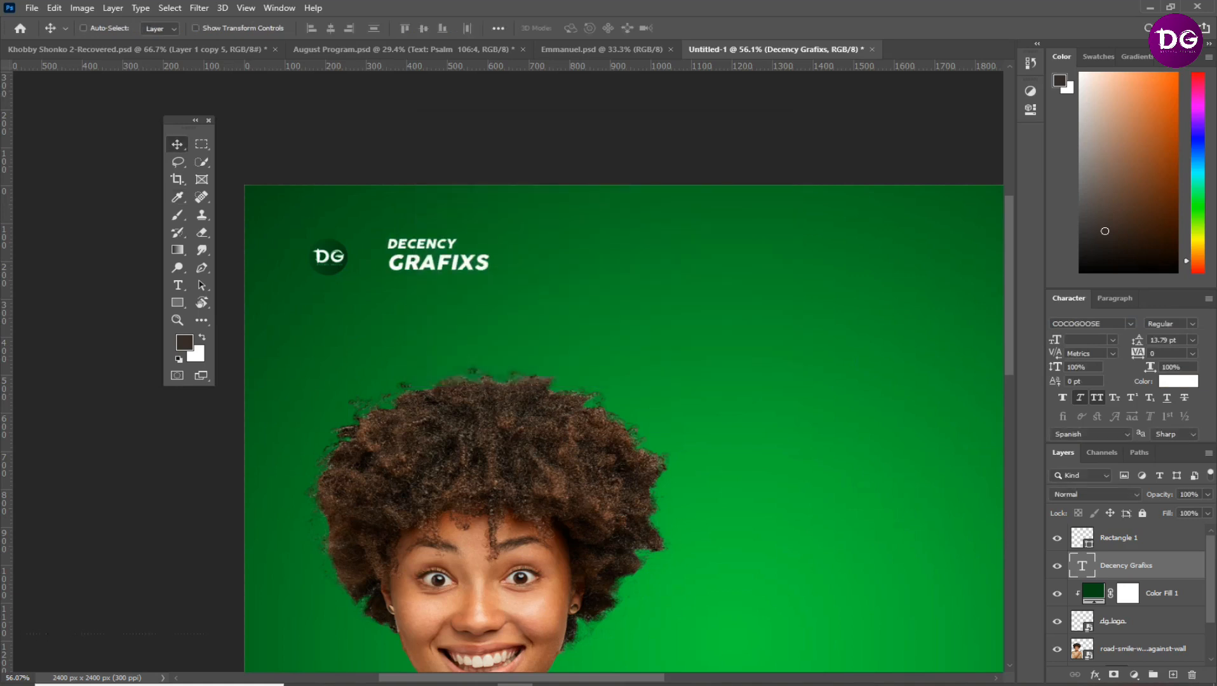
Turn off faux italic and all caps for the Decency Grafixs text and move it closer to the DG logo
{"action": "left_click", "coordinate": [1080, 398]}
{"action": "left_click", "coordinate": [1097, 398]}
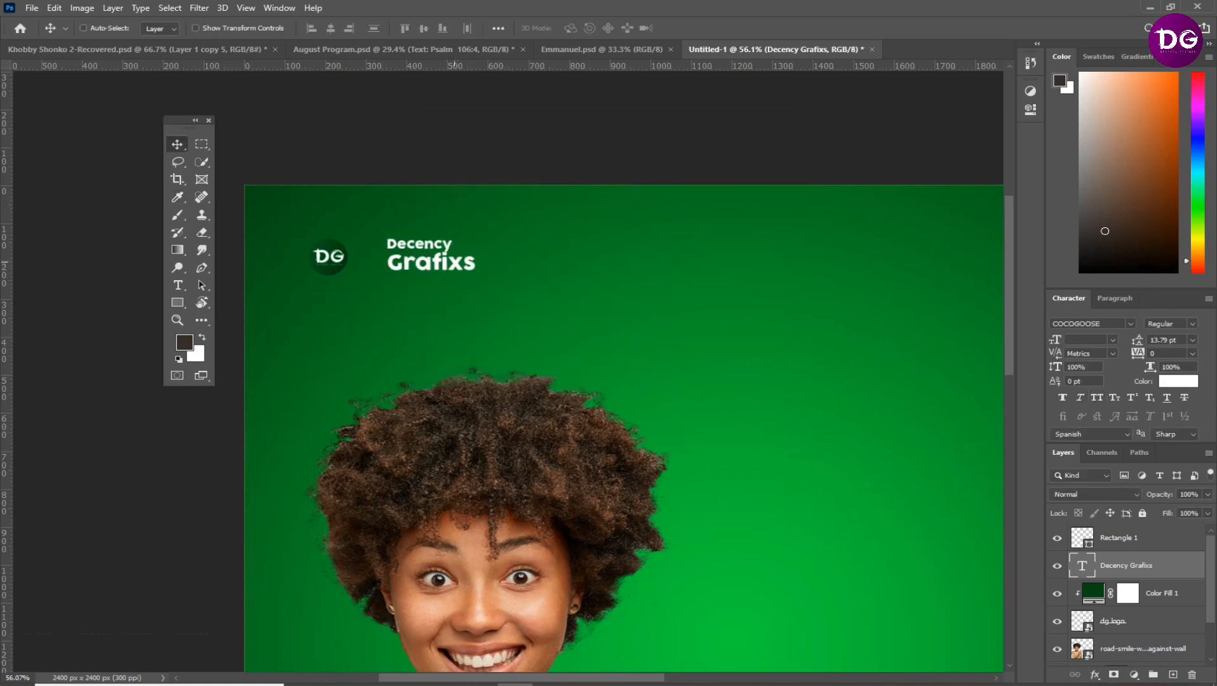
{"action": "left_click_drag", "start_coordinate": [455, 261], "coordinate": [427, 262]}
Duplicate the Decency Grafixs text and place the copy near the canvas's upper-right corner, level with the original
{"action": "scroll", "coordinate": [587, 257], "scroll_direction": "down", "scroll_amount": 3}
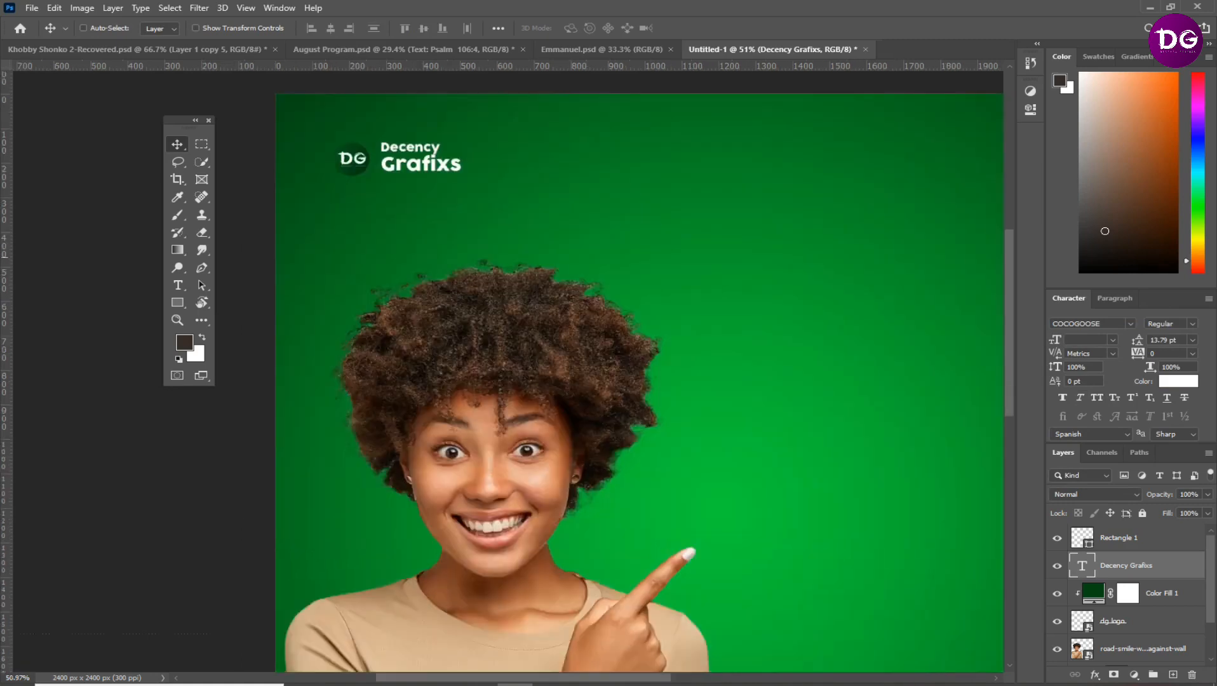
{"action": "scroll", "coordinate": [508, 371], "scroll_direction": "down", "scroll_amount": 3}
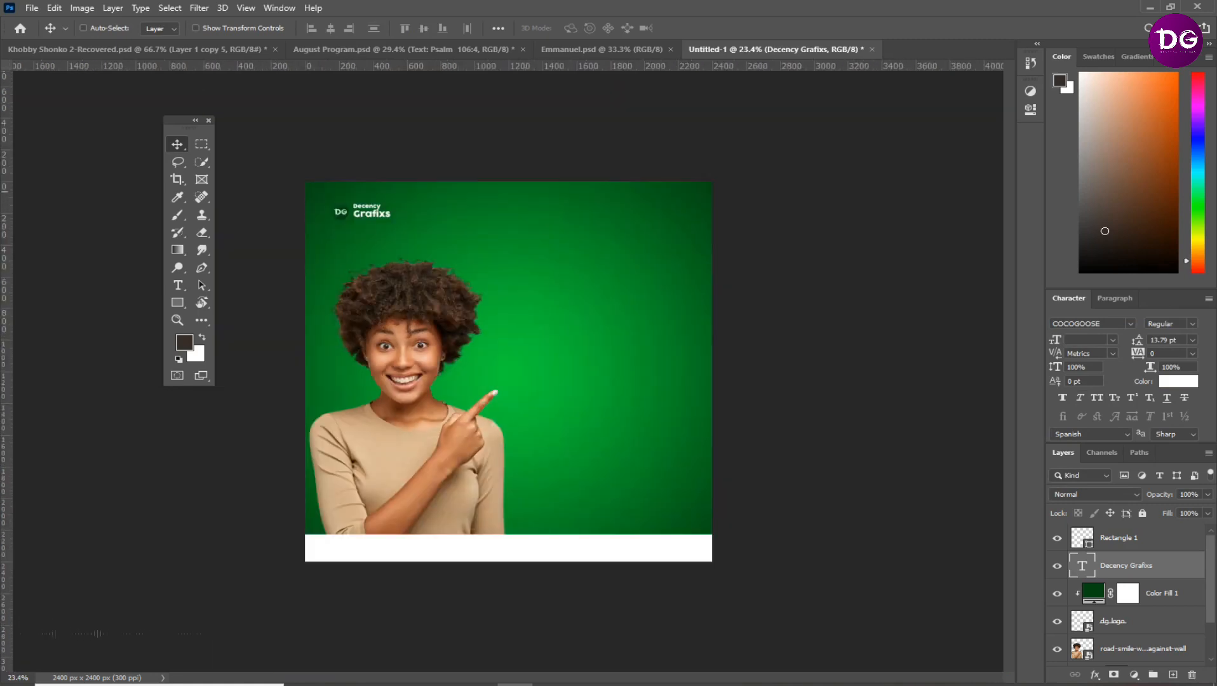
{"action": "scroll", "coordinate": [508, 373], "scroll_direction": "up", "scroll_amount": 2}
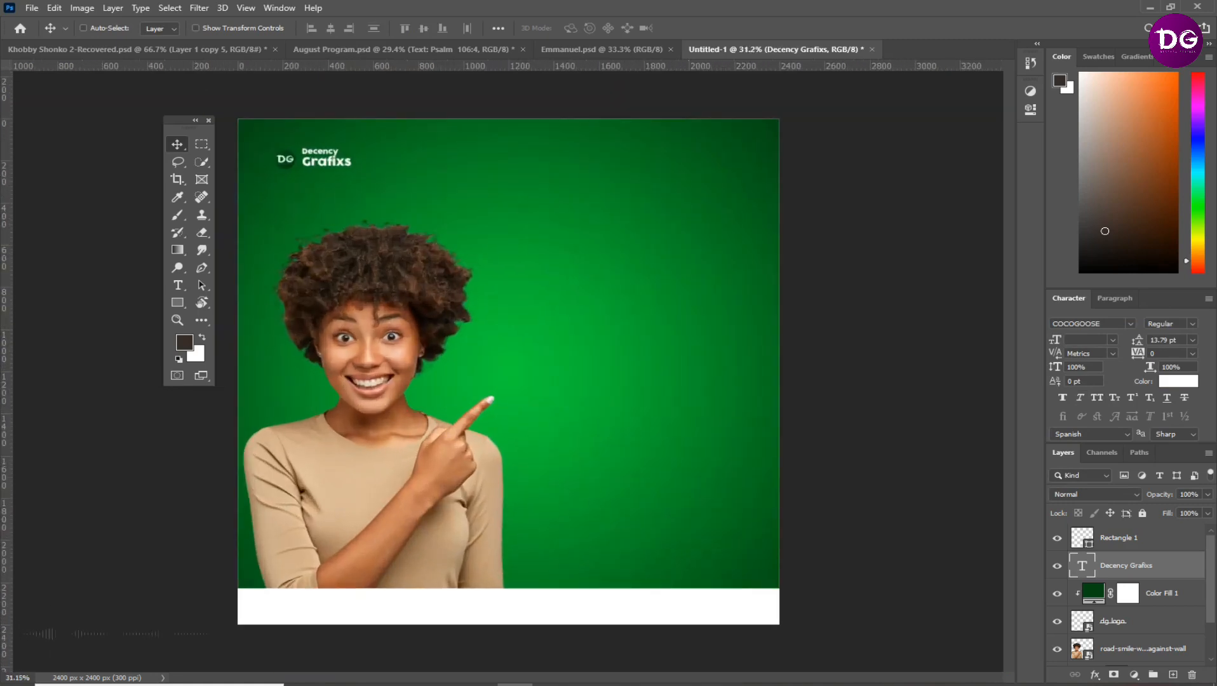
{"action": "key", "text": "ctrl+j"}
{"action": "left_click_drag", "start_coordinate": [338, 153], "coordinate": [682, 152]}
Replace the duplicated text with "#letsbeyourdesign plug" at 8 pt
{"action": "double_click", "coordinate": [682, 155]}
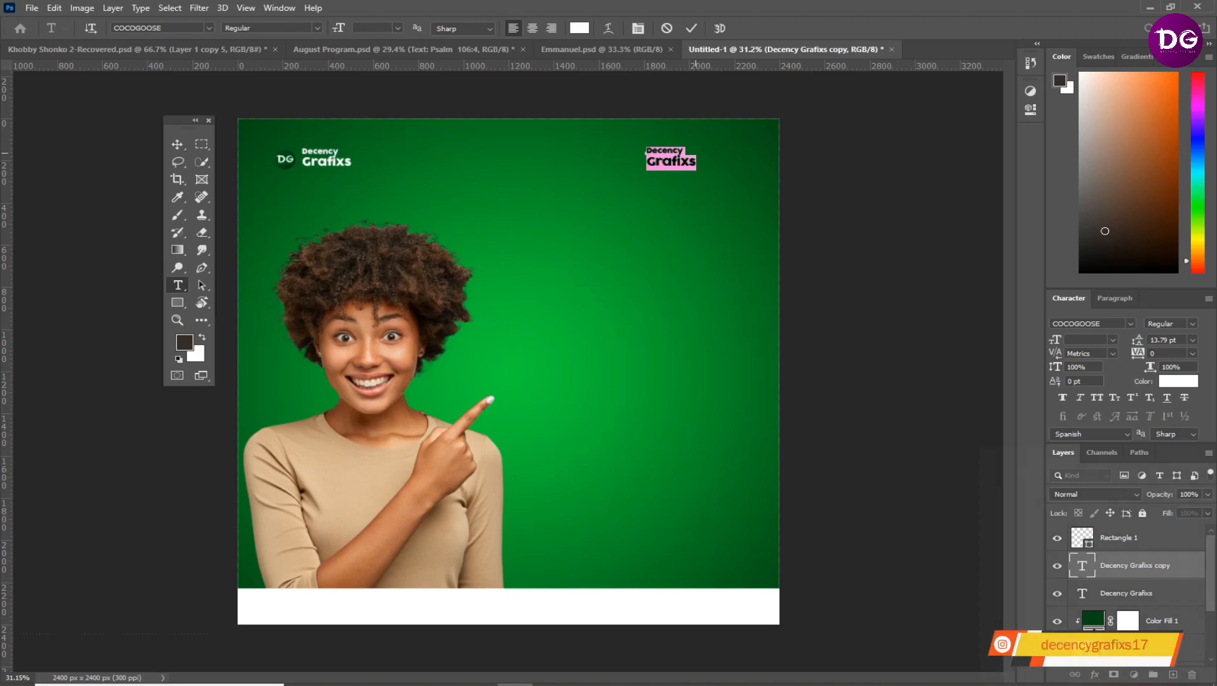
{"action": "key", "text": "BackSpace"}
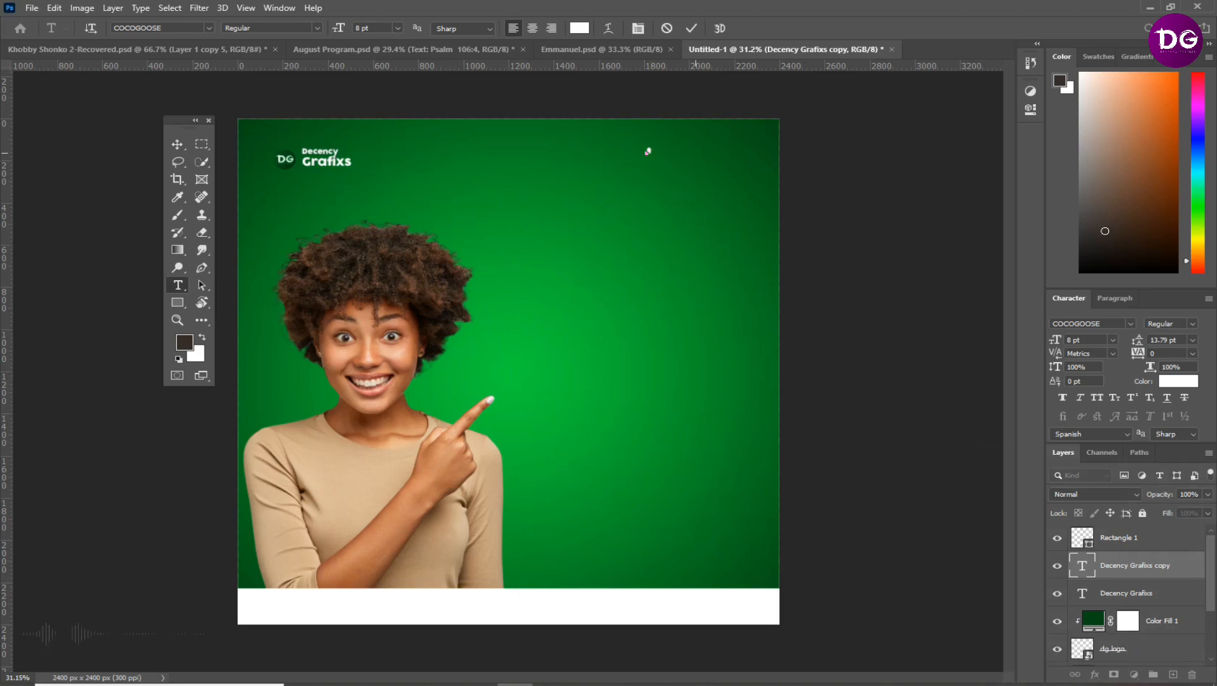
{"action": "type", "text": "letsbeyourdesign plug"}
{"action": "left_click", "coordinate": [691, 27]}
{"action": "key", "text": "v"}
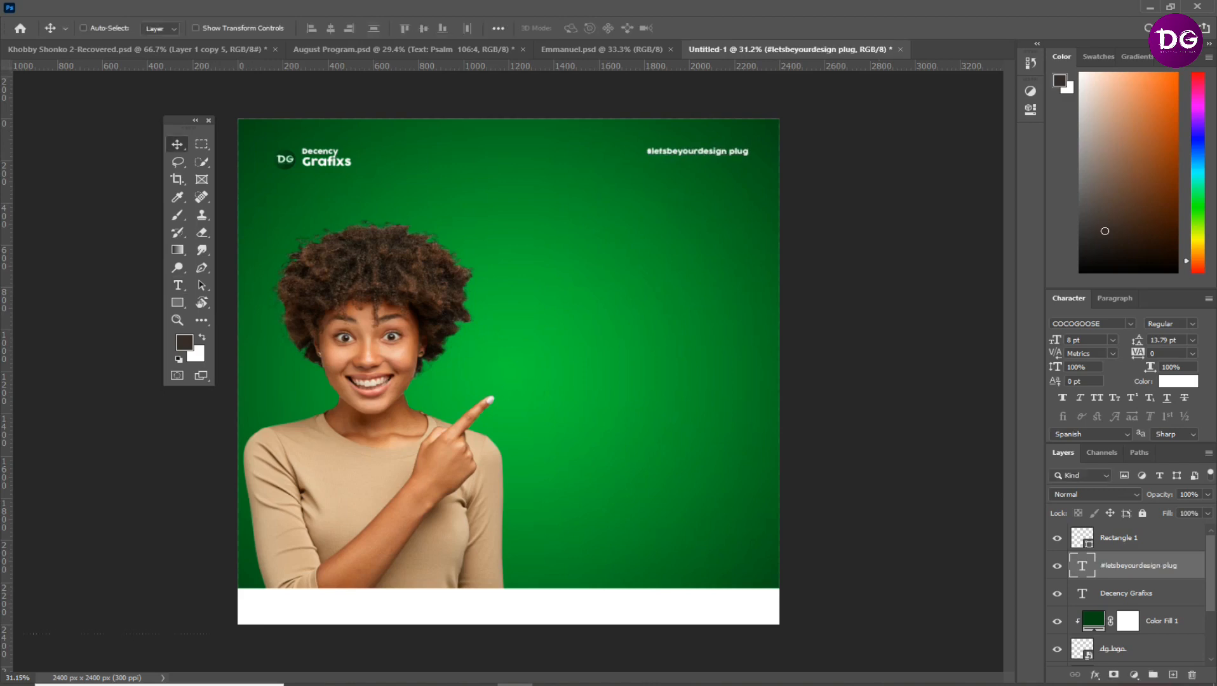
Change the hashtag text's font to Roboto in the Bold style
{"action": "left_click", "coordinate": [1130, 323]}
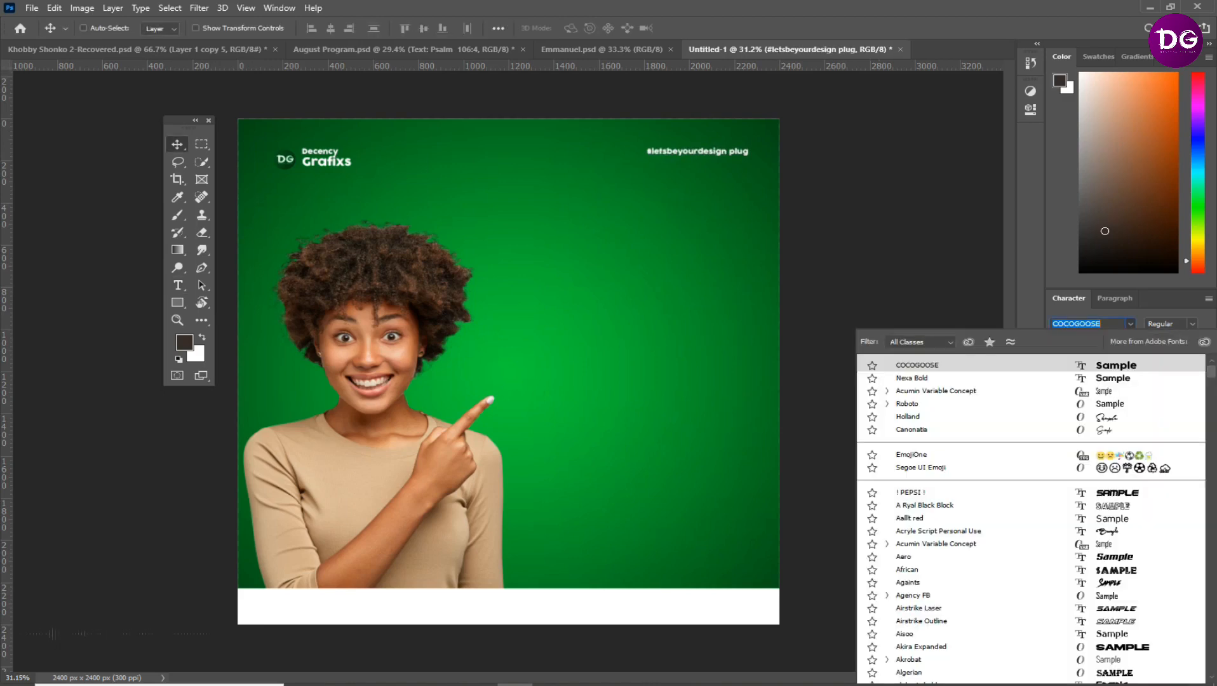
{"action": "left_click", "coordinate": [1109, 404]}
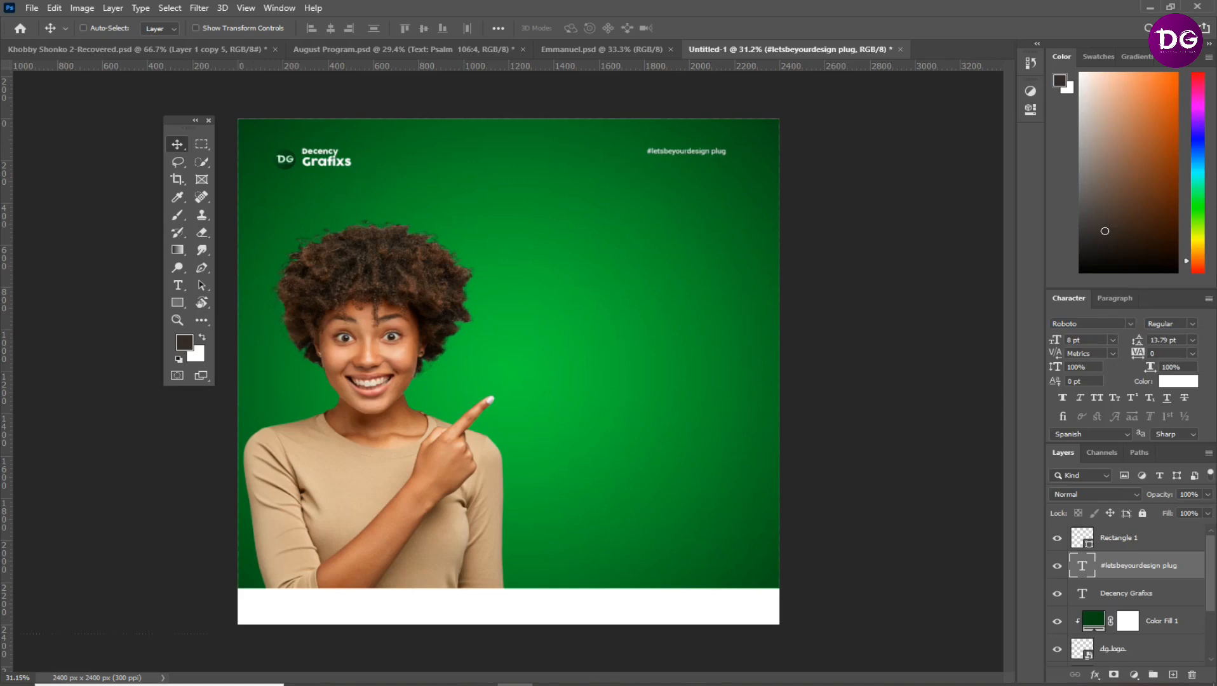
{"action": "left_click", "coordinate": [1192, 324]}
{"action": "left_click", "coordinate": [1131, 489]}
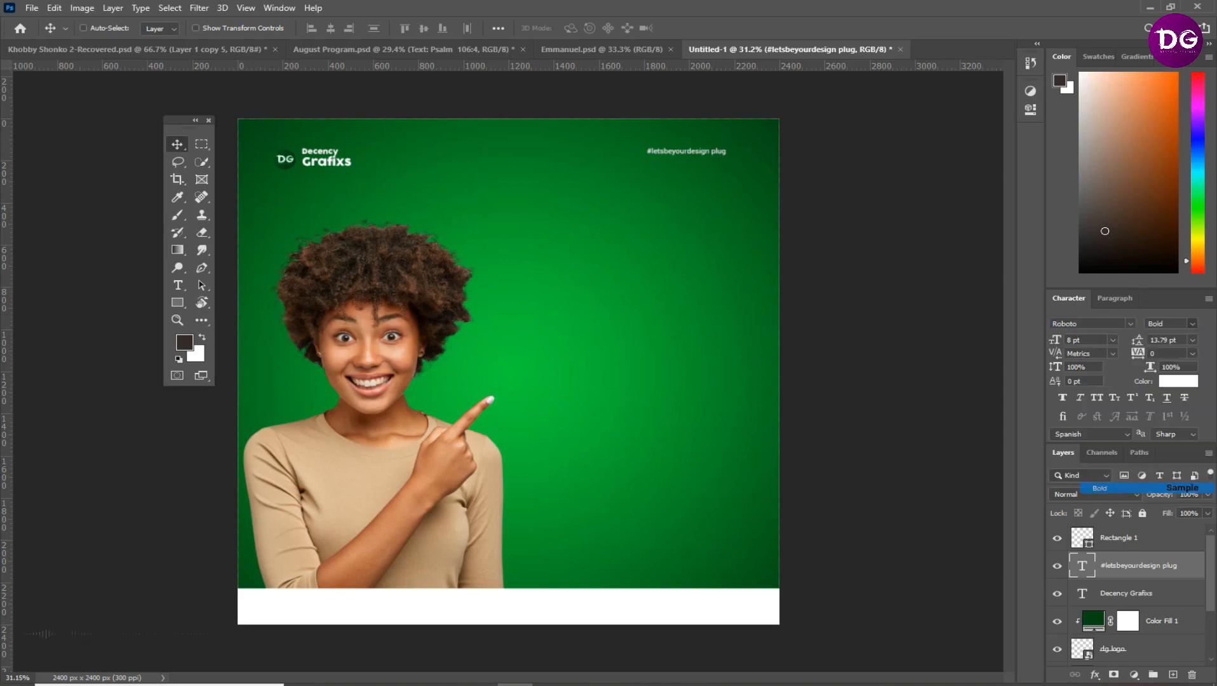
Set the hashtag text to 12 pt with faux italic and reposition it in the canvas's upper-right area, level with the logo
{"action": "key", "text": "ctrl"}
{"action": "key", "text": "ctrl+t"}
{"action": "mouse_move", "coordinate": [647, 155]}
{"action": "left_mouse_down"}
{"action": "mouse_move", "coordinate": [585, 162]}
{"action": "mouse_move", "coordinate": [662, 155]}
{"action": "left_mouse_up"}
{"action": "key", "text": "Return"}
{"action": "left_click_drag", "start_coordinate": [1094, 340], "coordinate": [1063, 340]}
{"action": "type", "text": "12"}
{"action": "key", "text": "Return"}
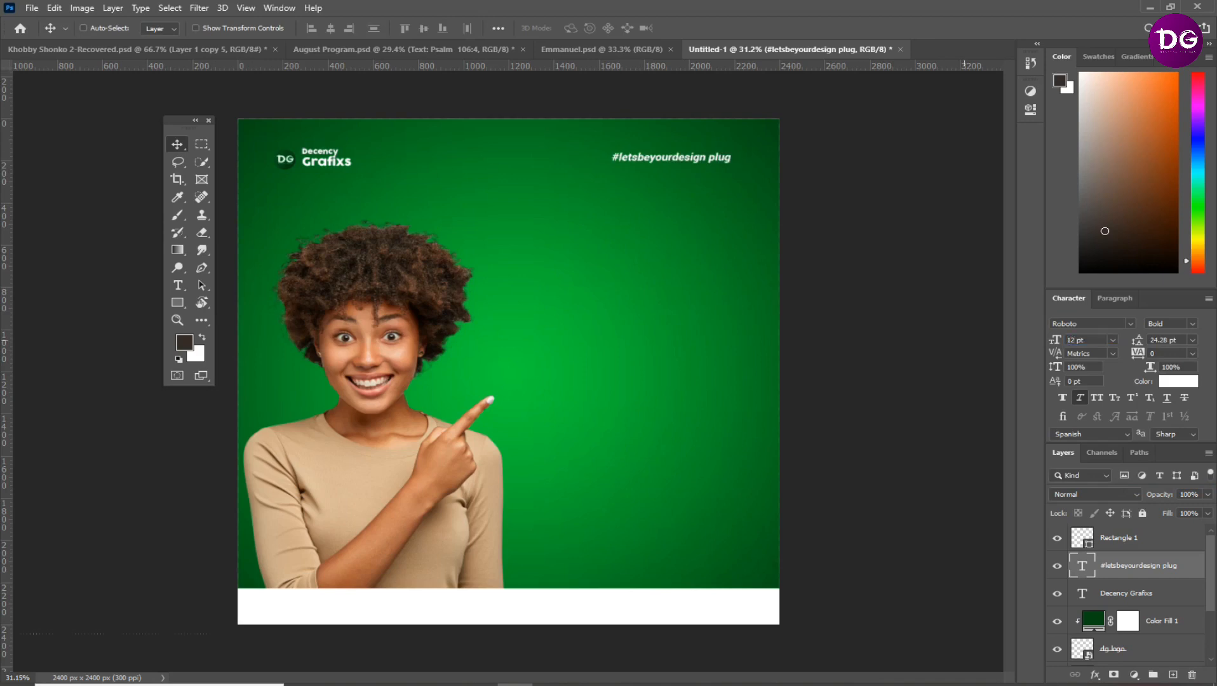
Remove the space before "plug" so the hashtag text reads "#letsbeyourdesignplug"
{"action": "double_click", "coordinate": [702, 157]}
{"action": "left_click", "coordinate": [709, 157]}
{"action": "key", "text": "BackSpace"}
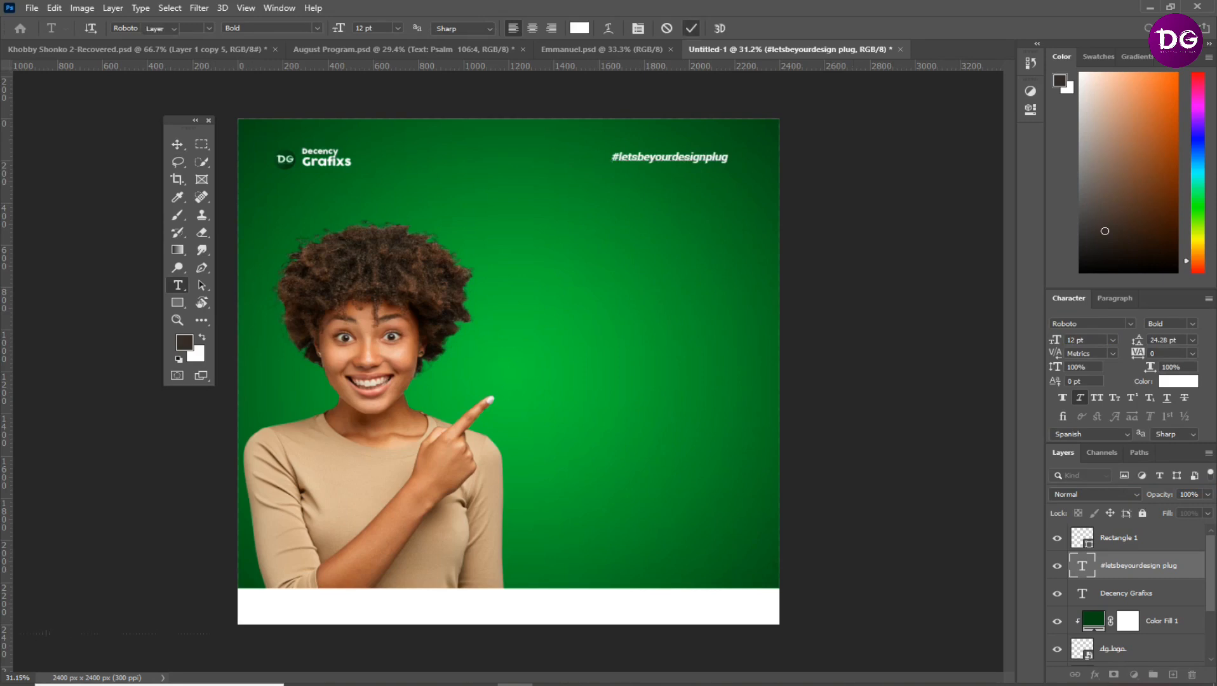
{"action": "left_click", "coordinate": [177, 144]}
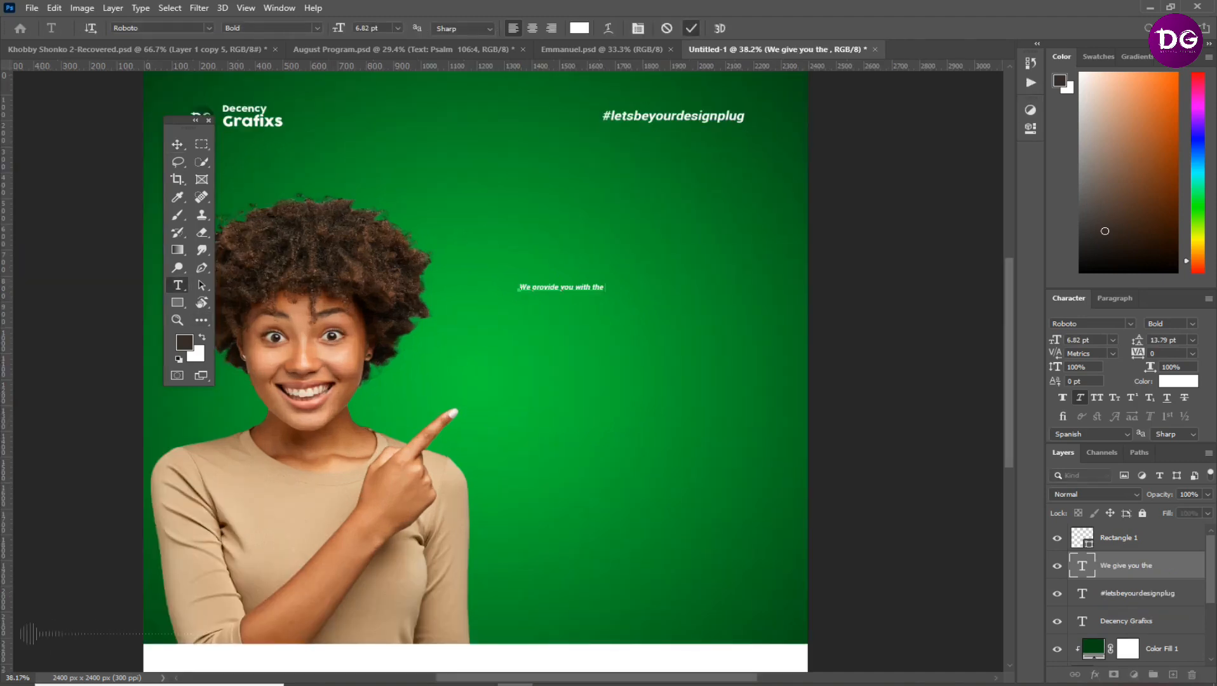
Add the text "We provide you with the" to the right of the woman's head and set its font to Holland Regular
{"action": "key", "text": "ctrl+Return"}
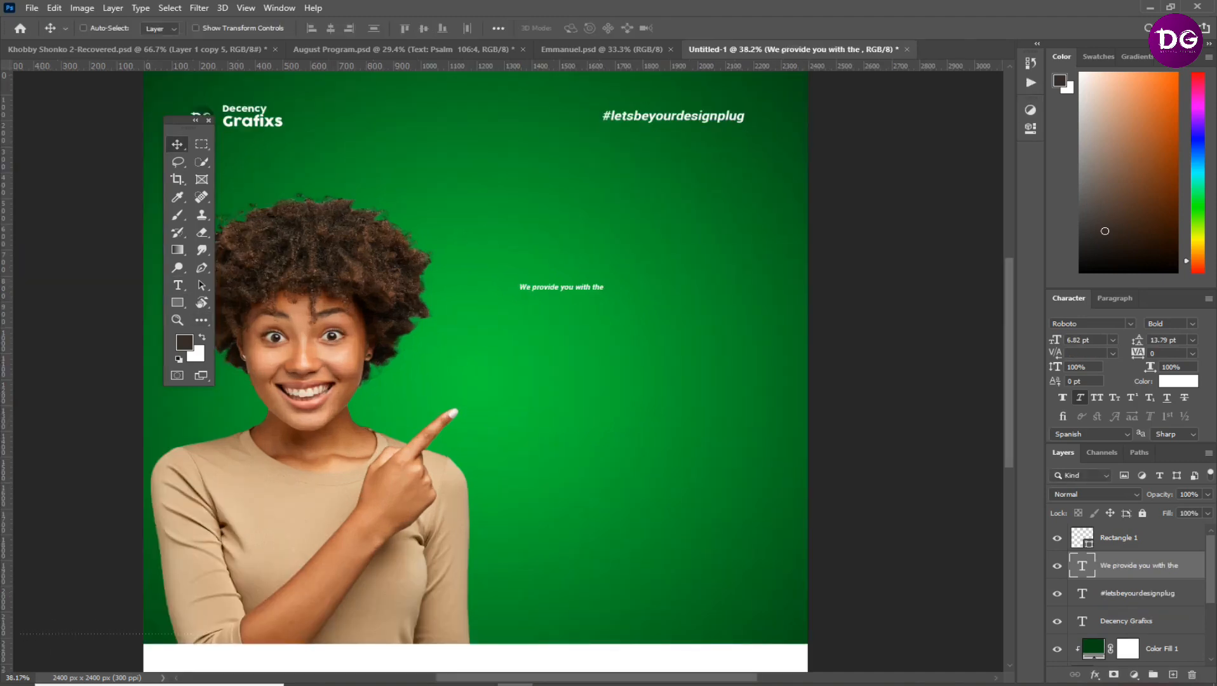
{"action": "left_click", "coordinate": [1131, 324]}
{"action": "type", "text": "holla"}
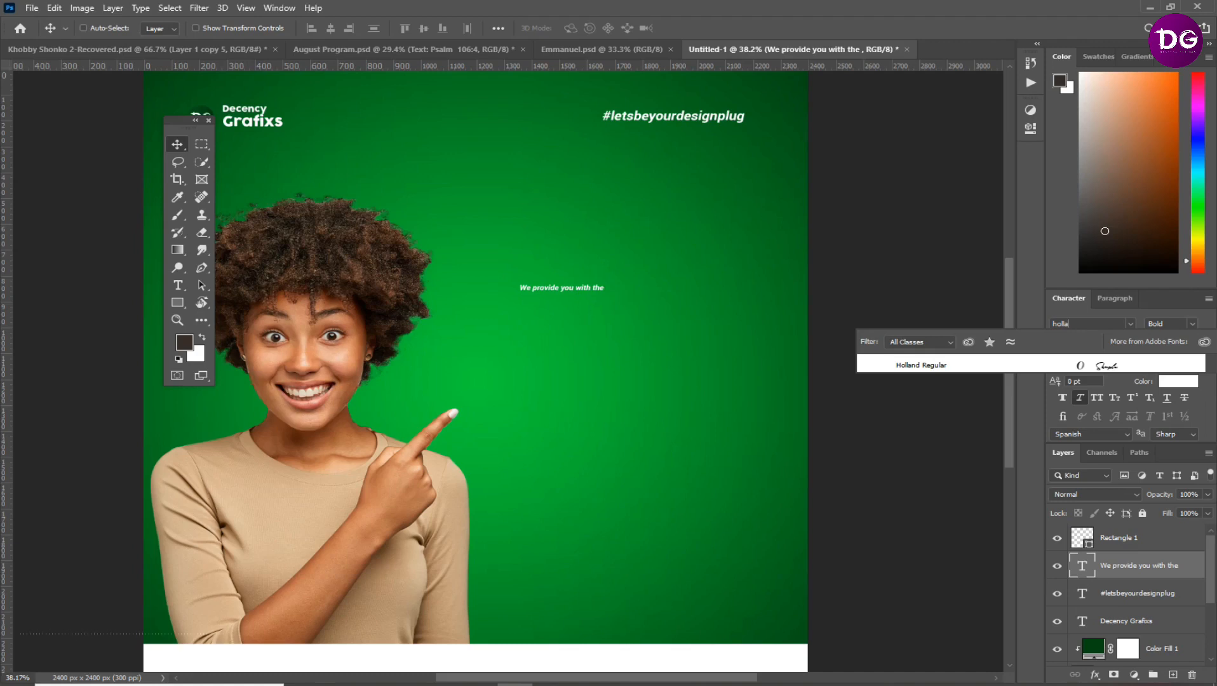
{"action": "key", "text": "Return"}
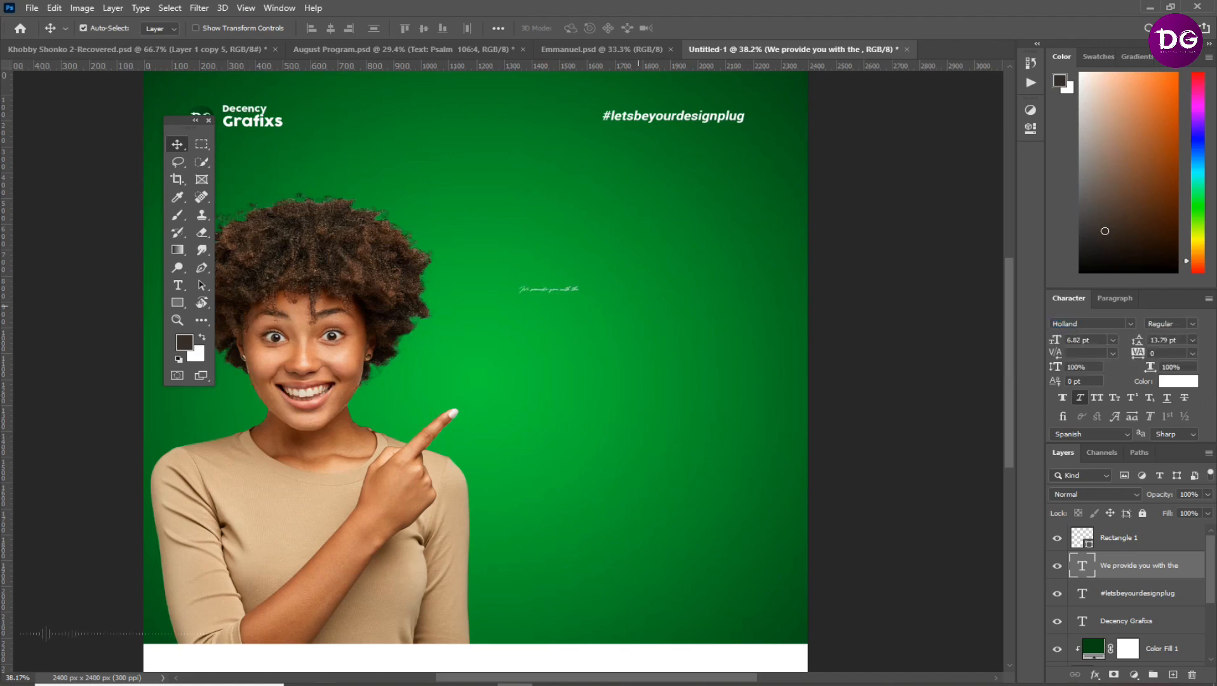
Enlarge the "We provide you with the" text to about 25.6 pt and shift it slightly away from the woman
{"action": "key", "text": "ctrl+t"}
{"action": "left_click_drag", "start_coordinate": [583, 293], "coordinate": [753, 323]}
{"action": "key", "text": "Return"}
{"action": "left_click_drag", "start_coordinate": [625, 307], "coordinate": [643, 306]}
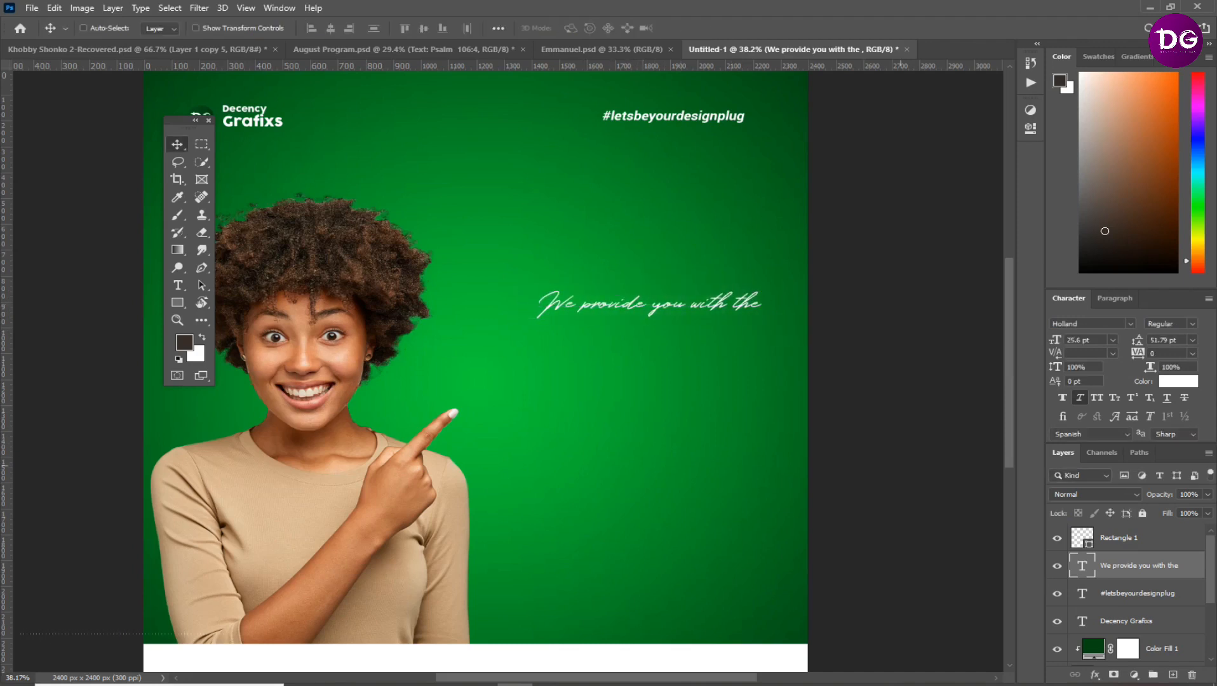
Duplicate the script text directly below itself and replace the copy's wording with "best design" copied from the Text For Designing file in Notepad
{"action": "key", "text": "ctrl"}
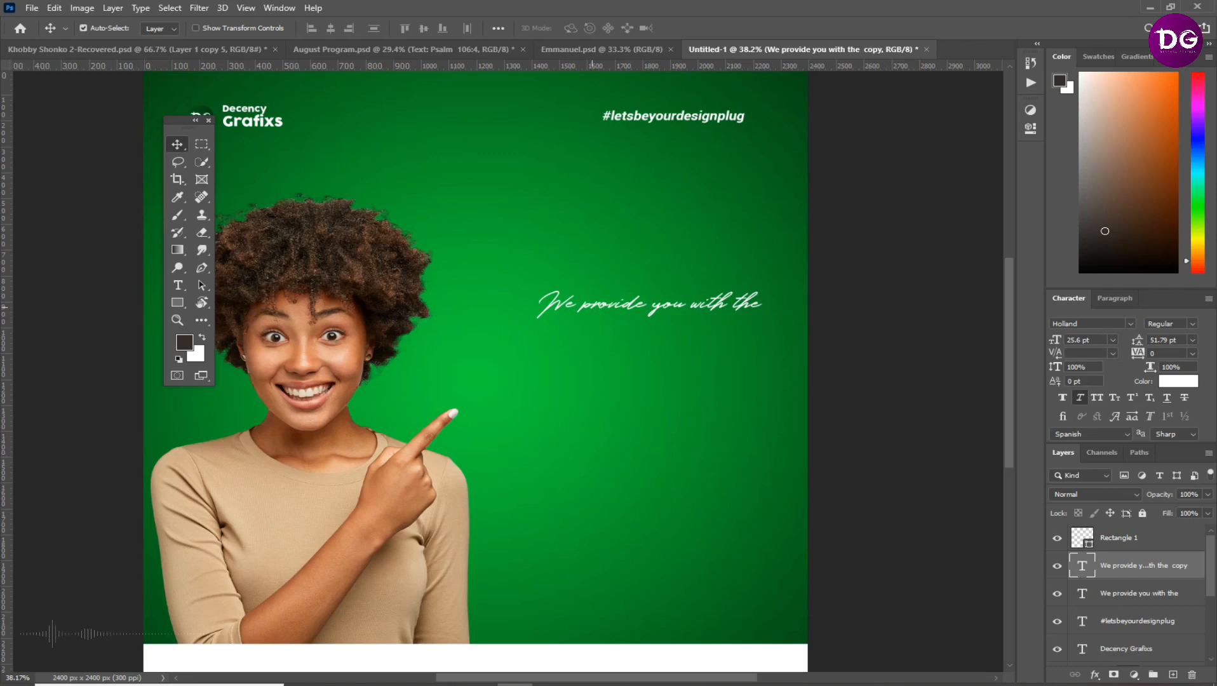
{"action": "left_click_drag", "start_coordinate": [595, 304], "coordinate": [595, 341]}
{"action": "double_click", "coordinate": [593, 342]}
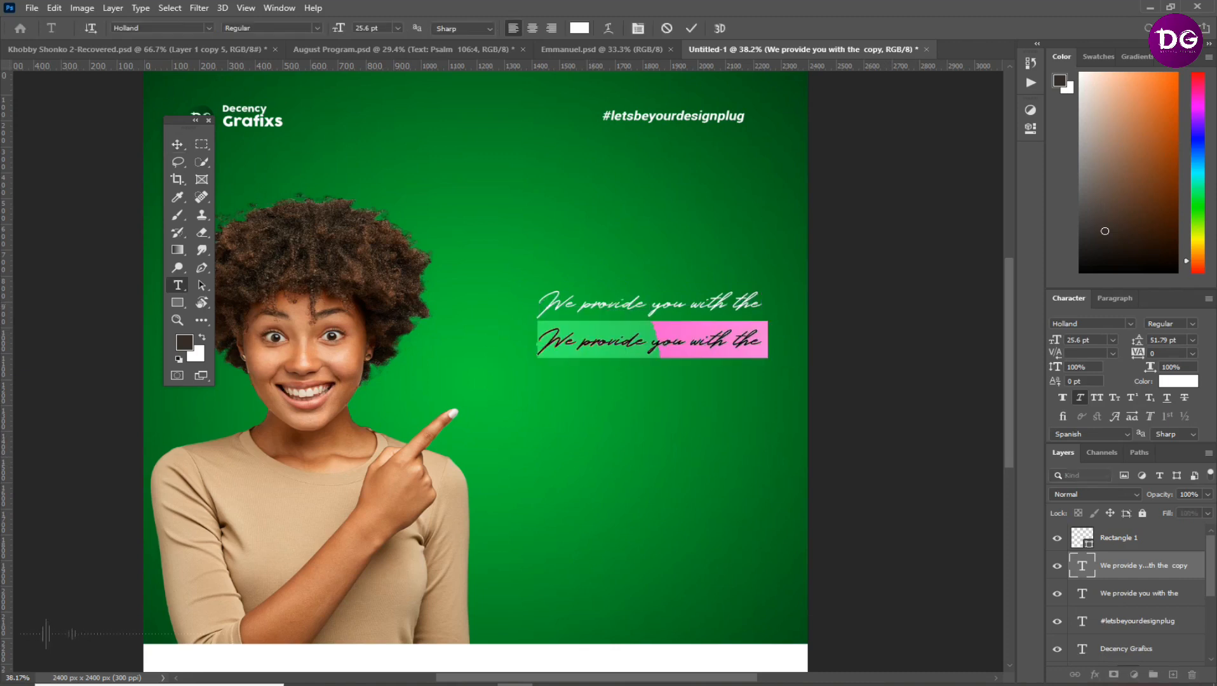
{"action": "left_click", "coordinate": [586, 685]}
{"action": "left_click_drag", "start_coordinate": [185, 58], "coordinate": [121, 58]}
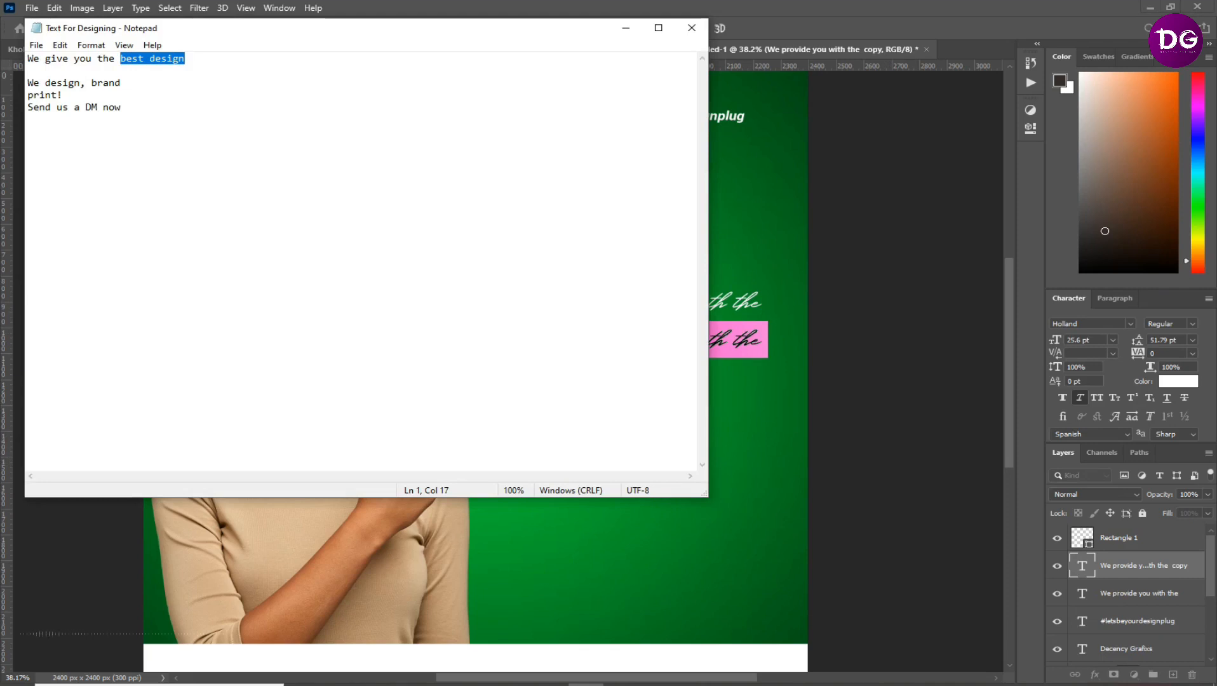
{"action": "key", "text": "ctrl+c"}
{"action": "left_click", "coordinate": [515, 685]}
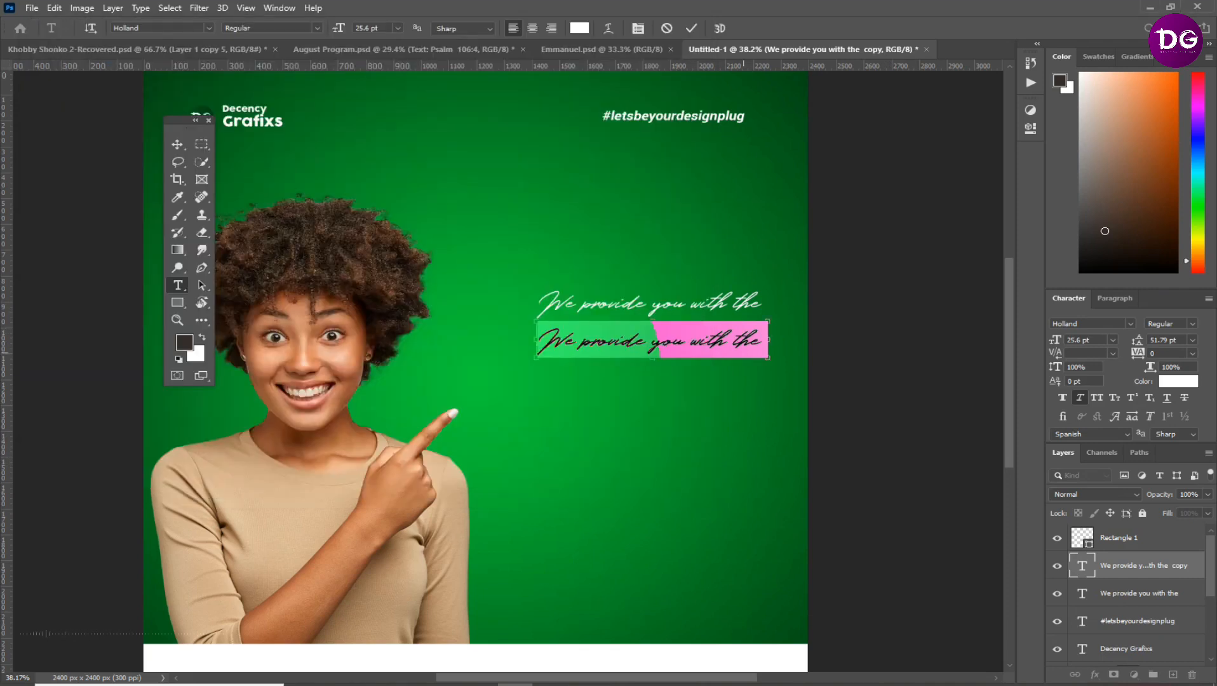
{"action": "key", "text": "ctrl+v"}
Break the "best design" text before "design" so that word starts on its own line
{"action": "left_click_drag", "start_coordinate": [577, 343], "coordinate": [607, 342]}
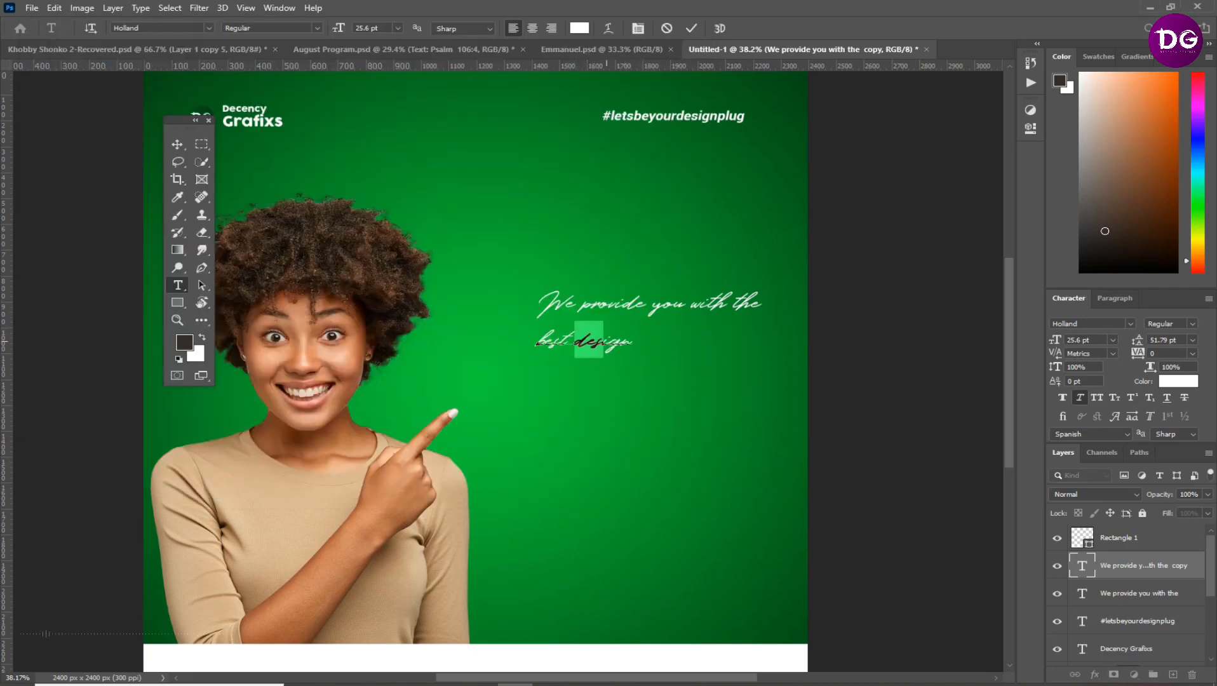
{"action": "key", "text": "Left"}
{"action": "key", "text": "Return"}
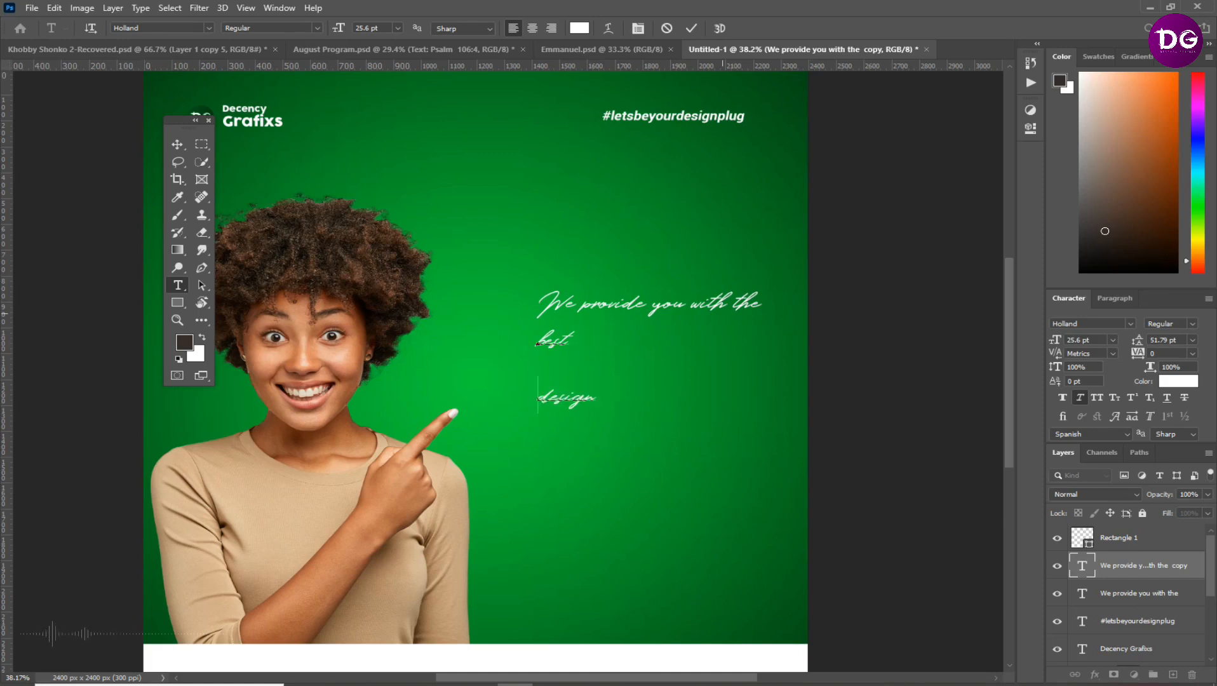
Set the "best design" text to Nexa Bold in all caps, with automatic leading and no faux italic
{"action": "left_click", "coordinate": [178, 145]}
{"action": "left_click", "coordinate": [1171, 352]}
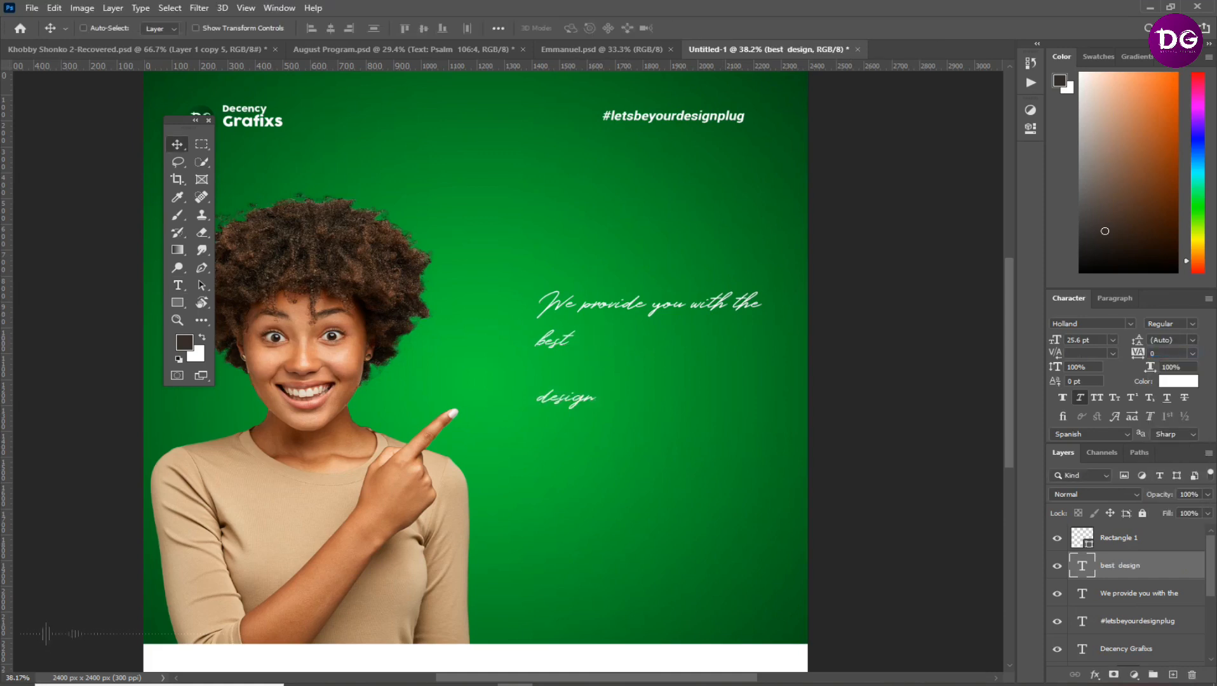
{"action": "left_click", "coordinate": [1130, 324]}
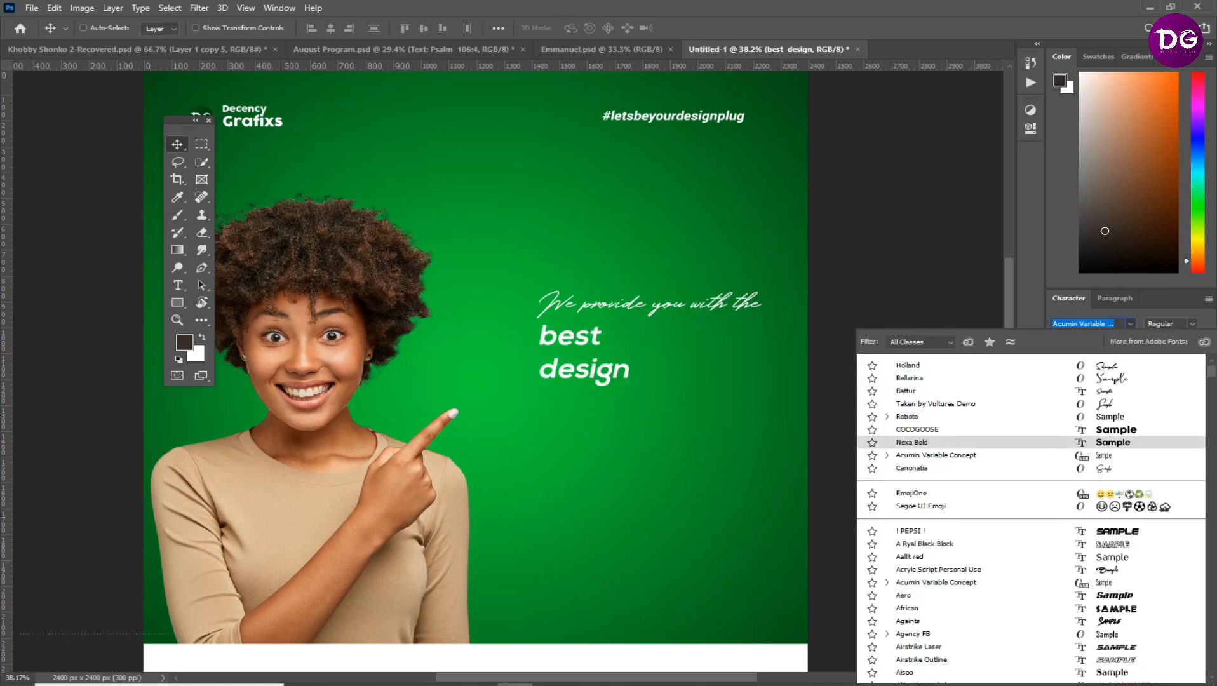
{"action": "key", "text": "Up"}
{"action": "key", "text": "Return"}
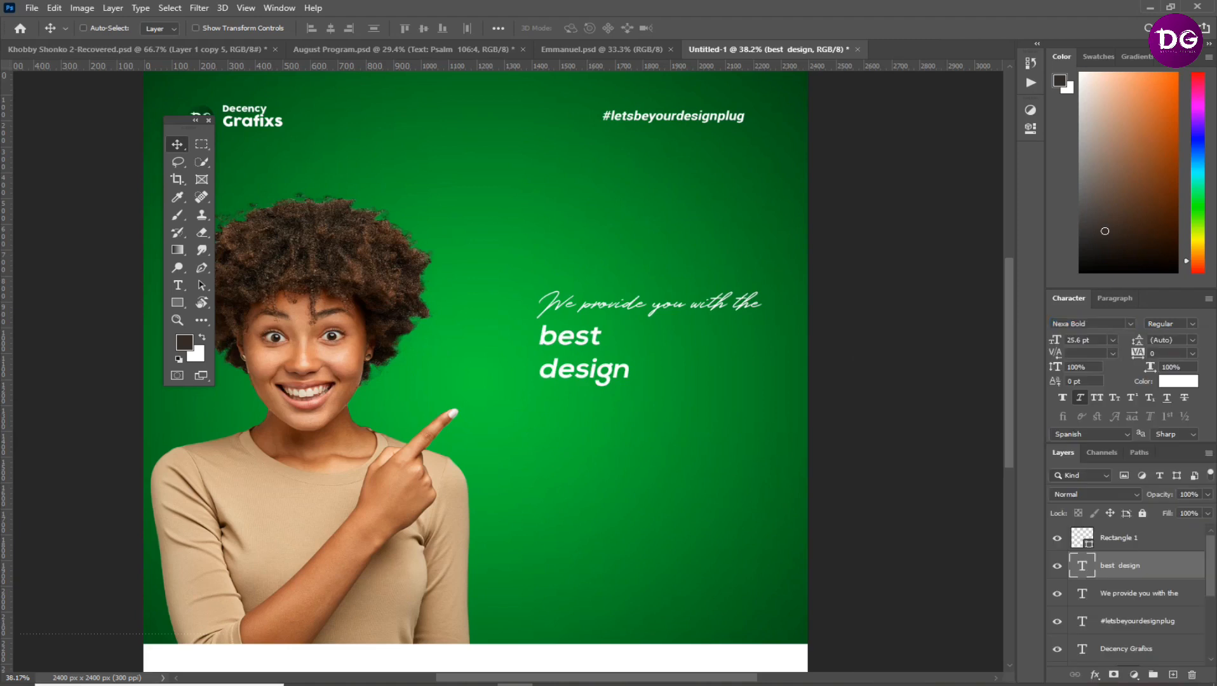
{"action": "left_click", "coordinate": [1097, 397]}
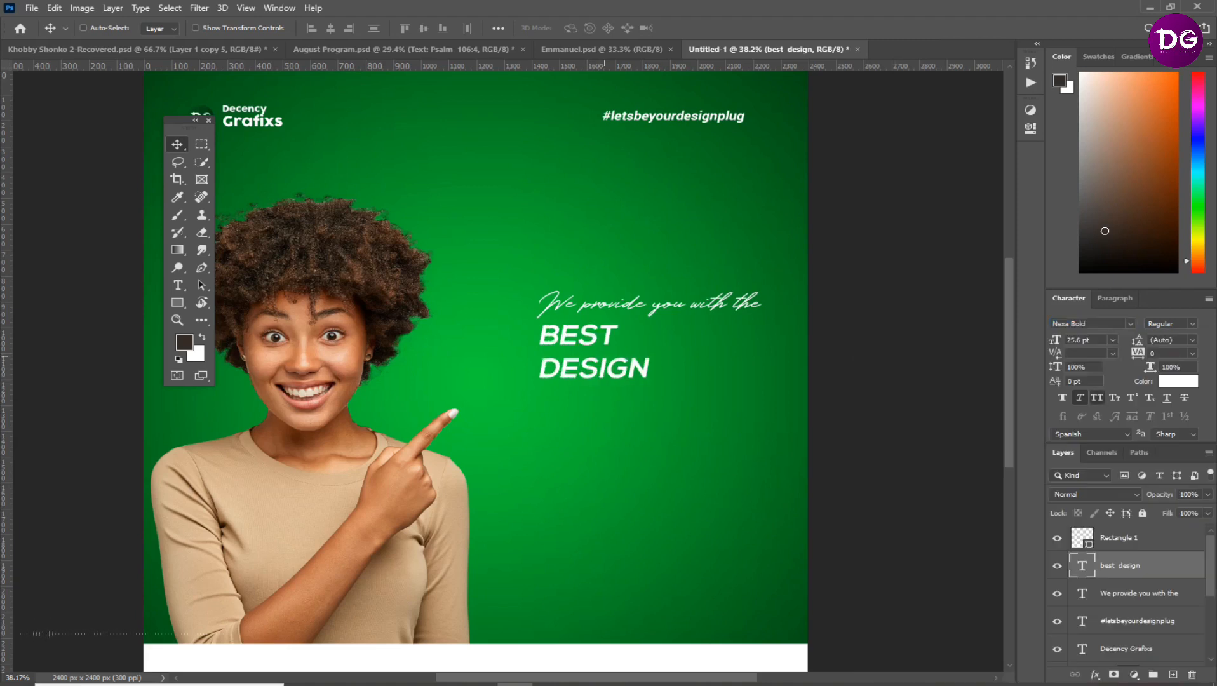
{"action": "left_click", "coordinate": [1080, 398]}
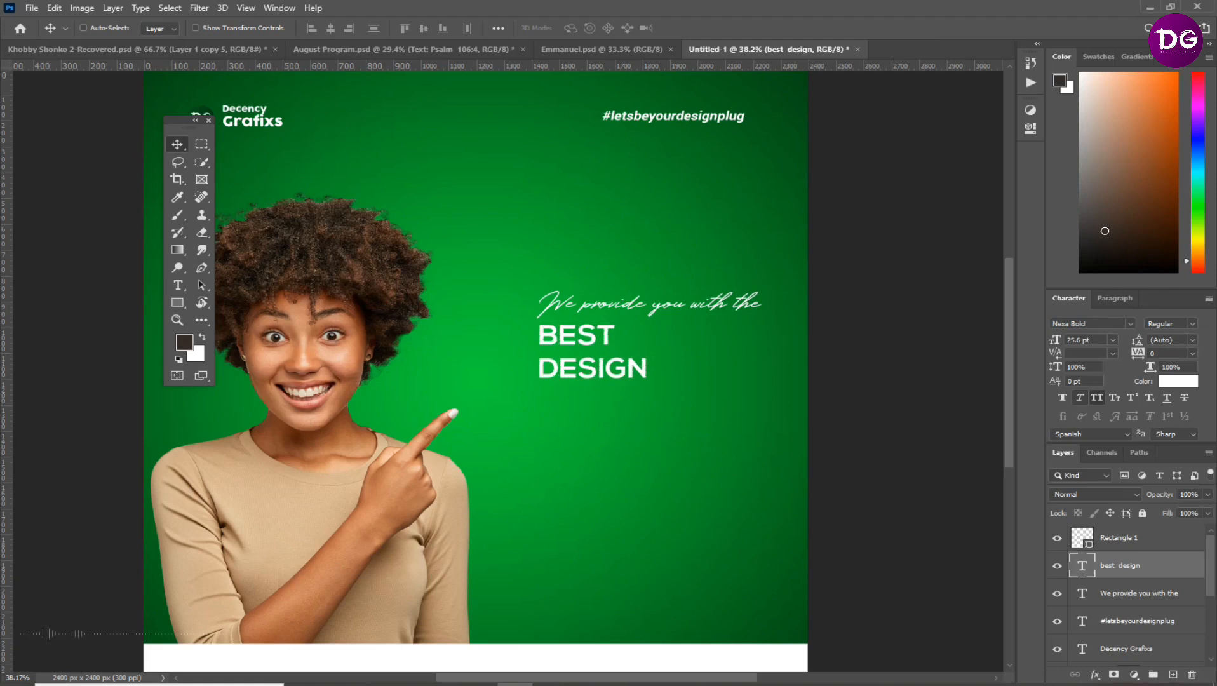
Enlarge the BEST DESIGN text to about 57 pt and tighten its leading
{"action": "key", "text": "ctrl+t"}
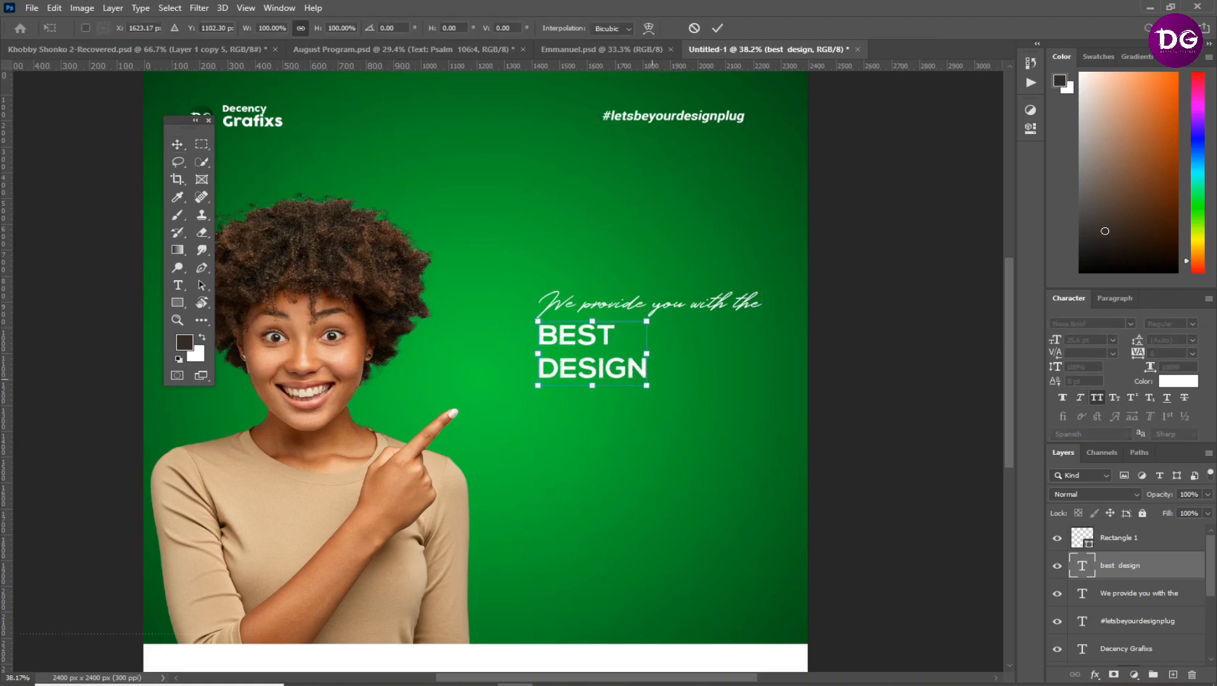
{"action": "left_click_drag", "start_coordinate": [646, 385], "coordinate": [781, 465]}
{"action": "key", "text": "Return"}
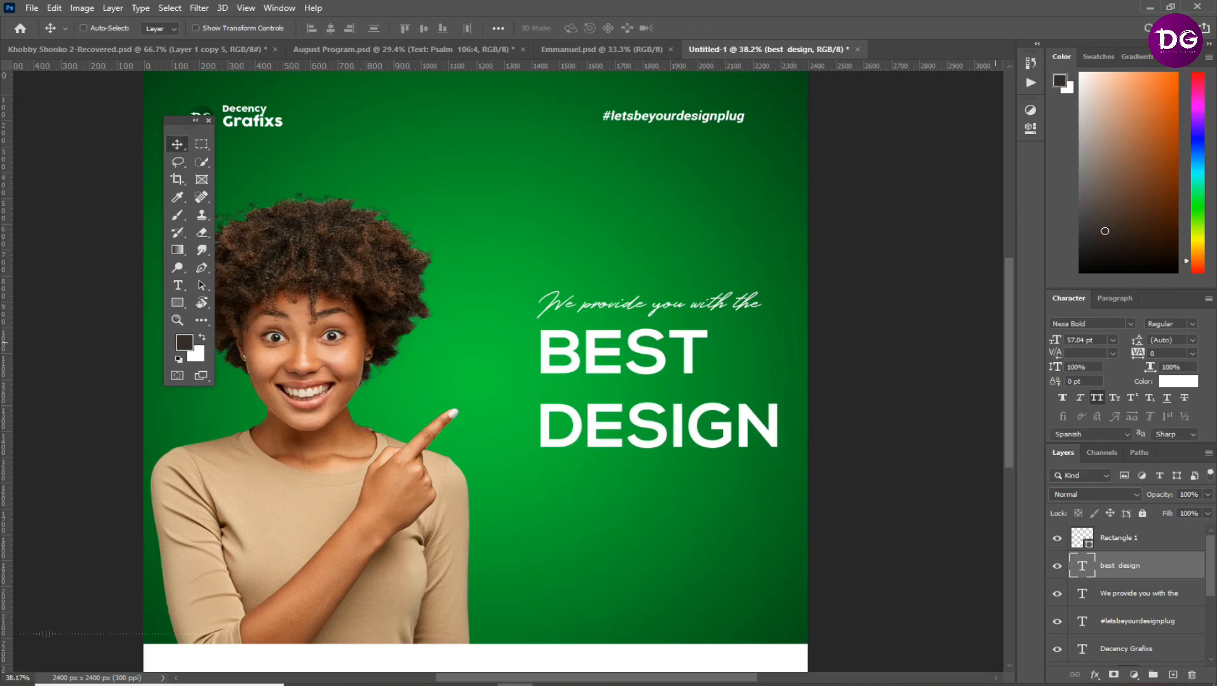
{"action": "left_click_drag", "start_coordinate": [1137, 340], "coordinate": [1127, 340]}
Shift BEST DESIGN and the script line closer to the woman, enlarging BEST DESIGN further
{"action": "left_click_drag", "start_coordinate": [627, 363], "coordinate": [580, 365]}
{"action": "key", "text": "ctrl"}
{"action": "key", "text": "ctrl+t"}
{"action": "left_click_drag", "start_coordinate": [734, 446], "coordinate": [772, 466]}
{"action": "key", "text": "Return"}
{"action": "left_click_drag", "start_coordinate": [642, 303], "coordinate": [611, 304]}
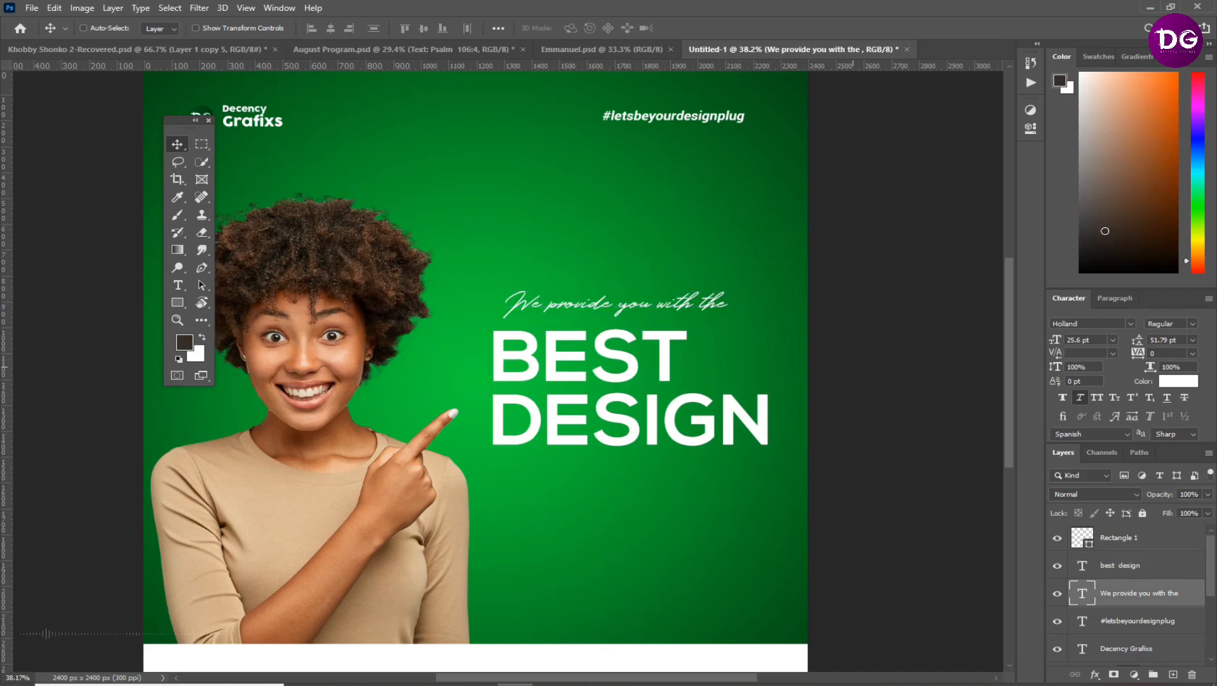
Group the script line with BEST DESIGN, then move this yellow-labelled group higher on the flyer
{"action": "left_click", "coordinate": [704, 423], "text": "ctrl+shift"}
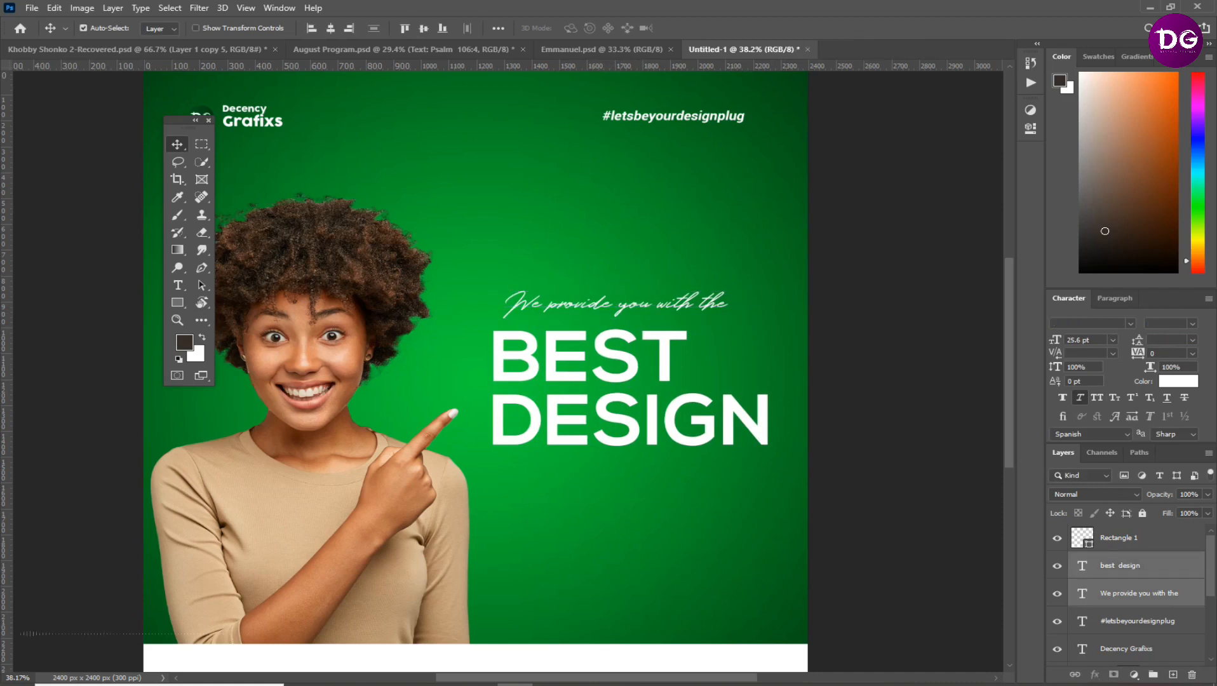
{"action": "key", "text": "ctrl+g"}
{"action": "left_click_drag", "start_coordinate": [625, 418], "coordinate": [625, 379]}
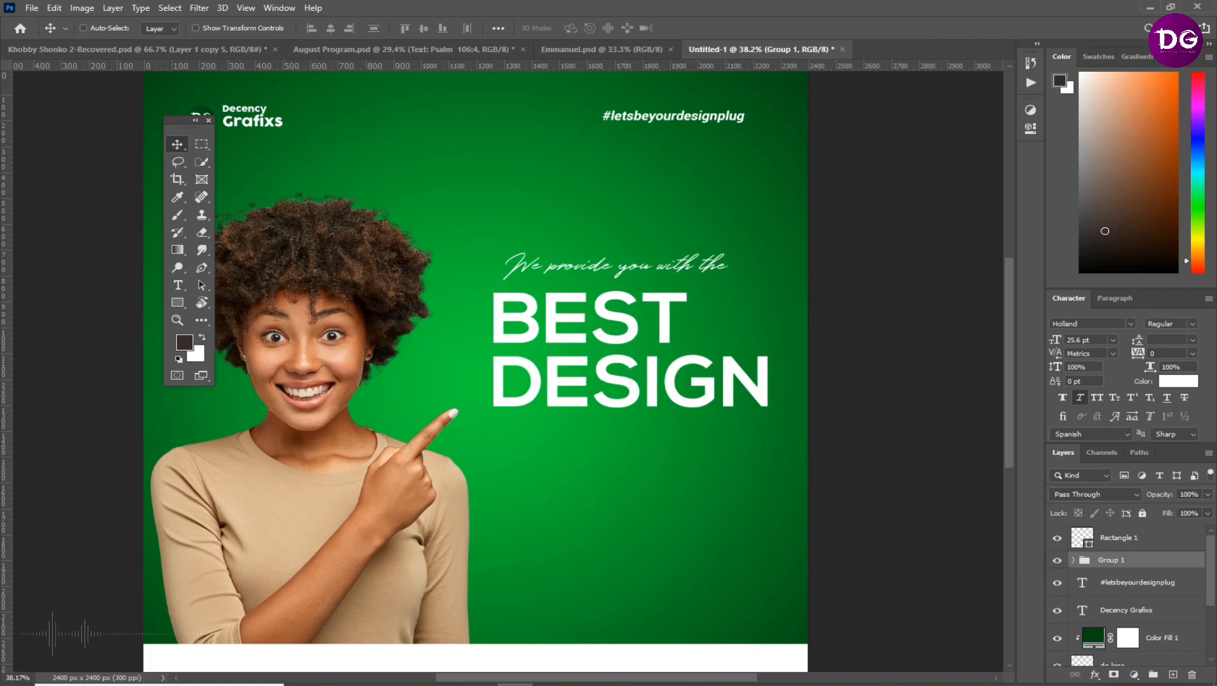
{"action": "right_click", "coordinate": [1057, 559]}
{"action": "left_click", "coordinate": [1093, 505]}
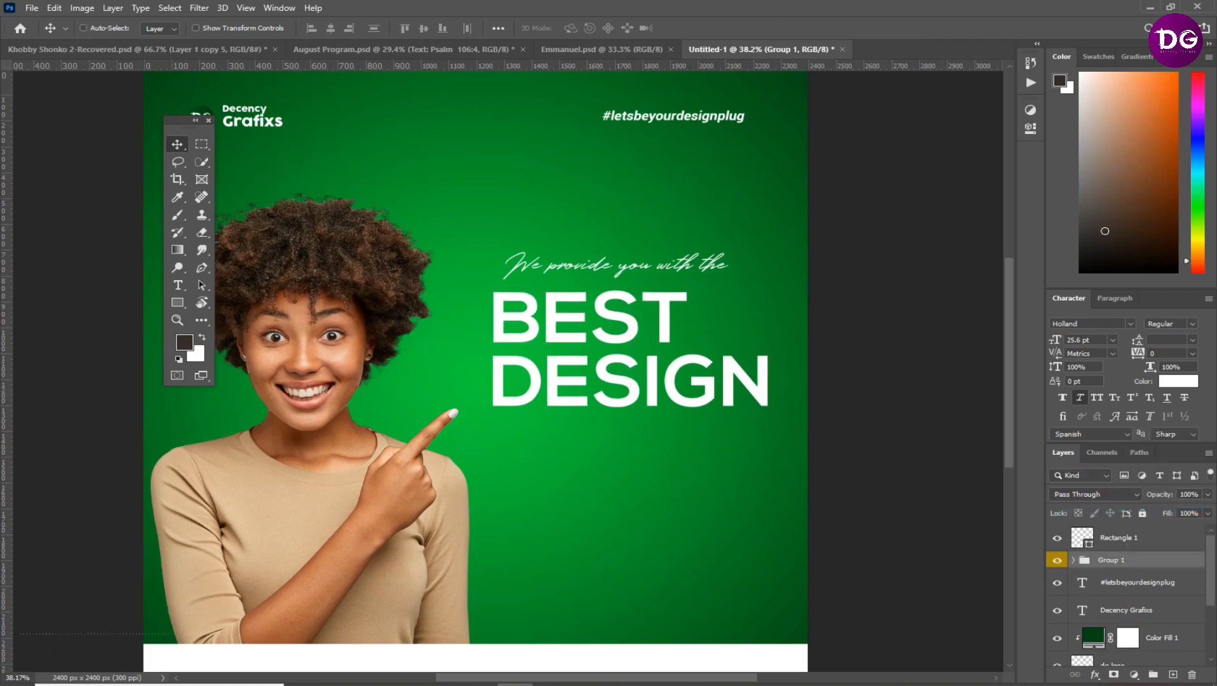
Group the #letsbeyourdesignplug and Decency Grafixs text layers and give the group a green label
{"action": "left_click", "coordinate": [1137, 583]}
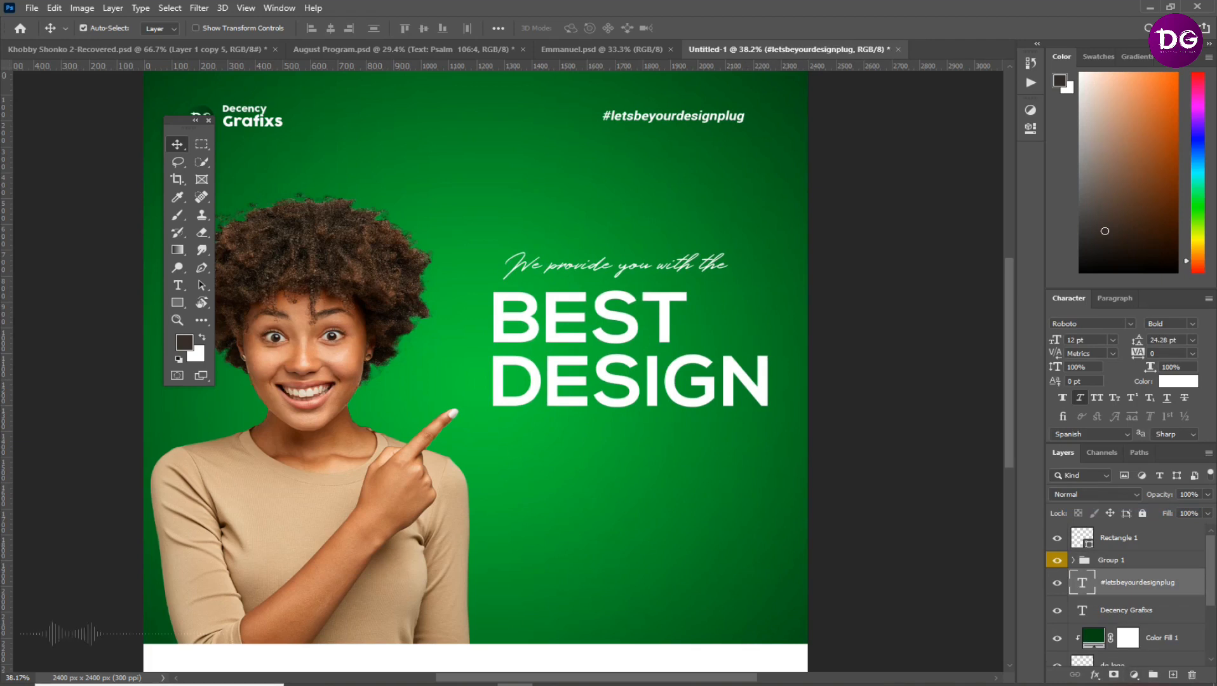
{"action": "left_click", "coordinate": [1137, 610], "text": "ctrl"}
{"action": "key", "text": "ctrl+g"}
{"action": "right_click", "coordinate": [1057, 576]}
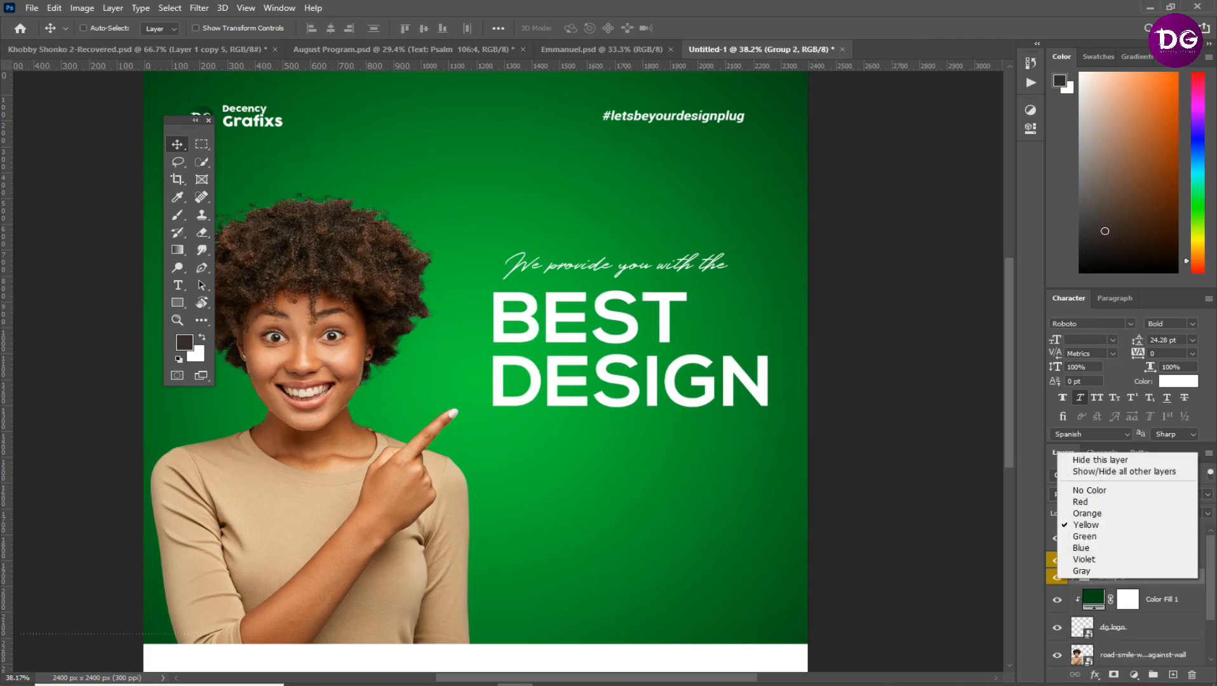
{"action": "left_click", "coordinate": [1092, 537]}
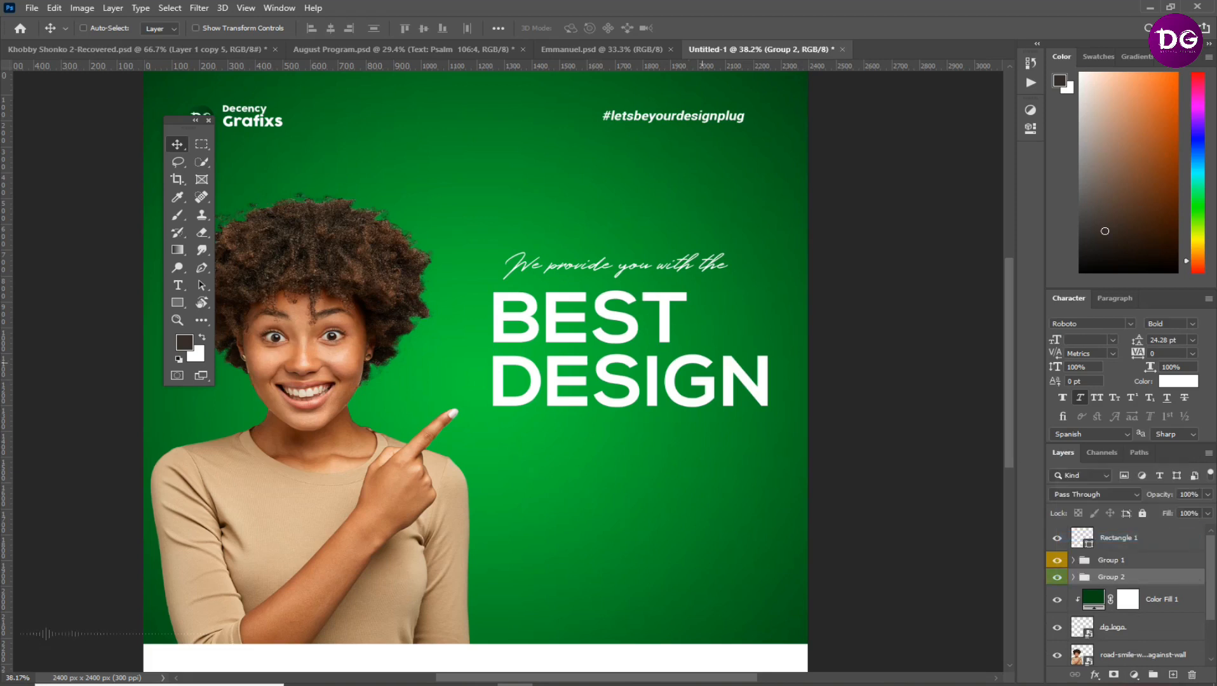
Add the text "We design, brand print!!!" below the headline, using the wording from the Text For Designing file in Notepad
{"action": "key", "text": "t"}
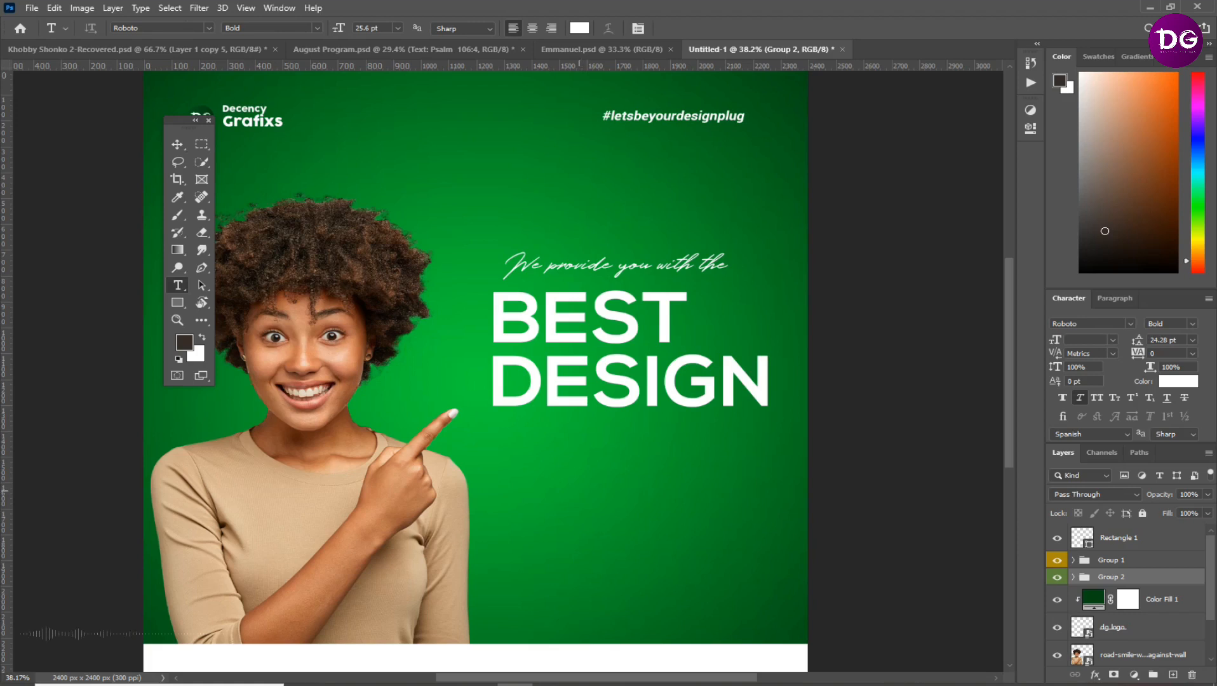
{"action": "left_click", "coordinate": [573, 483]}
{"action": "key", "text": "alt+Tab"}
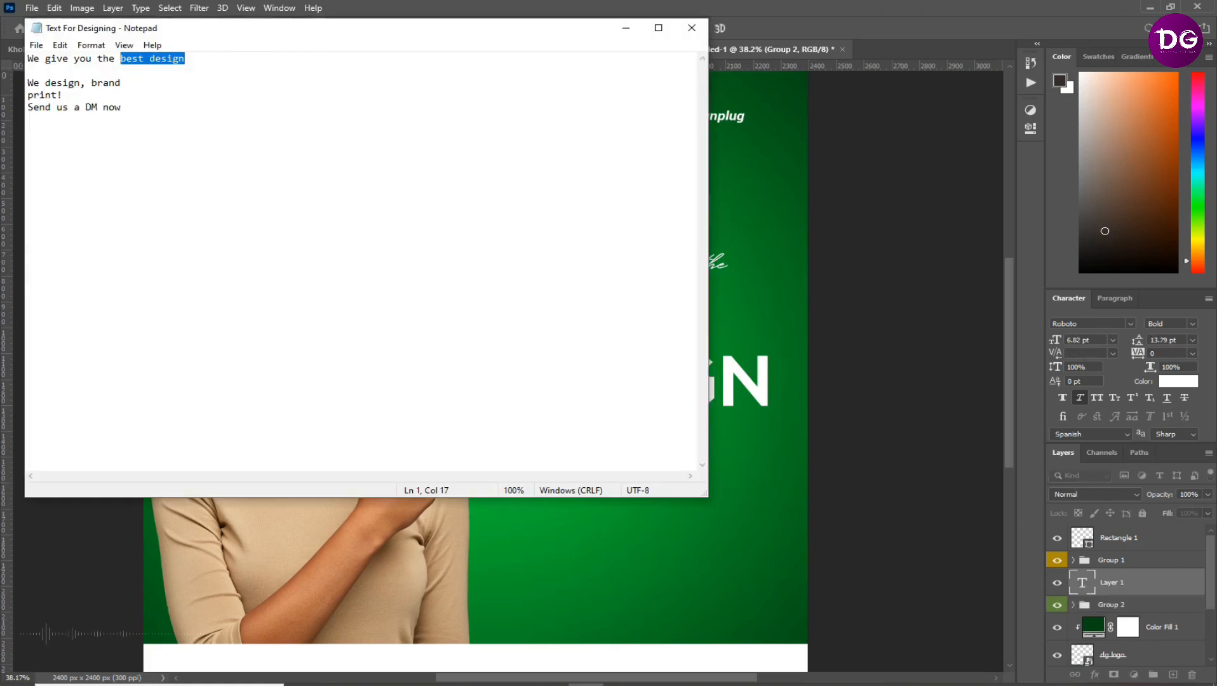
{"action": "left_click_drag", "start_coordinate": [65, 96], "coordinate": [27, 83]}
{"action": "key", "text": "ctrl+c"}
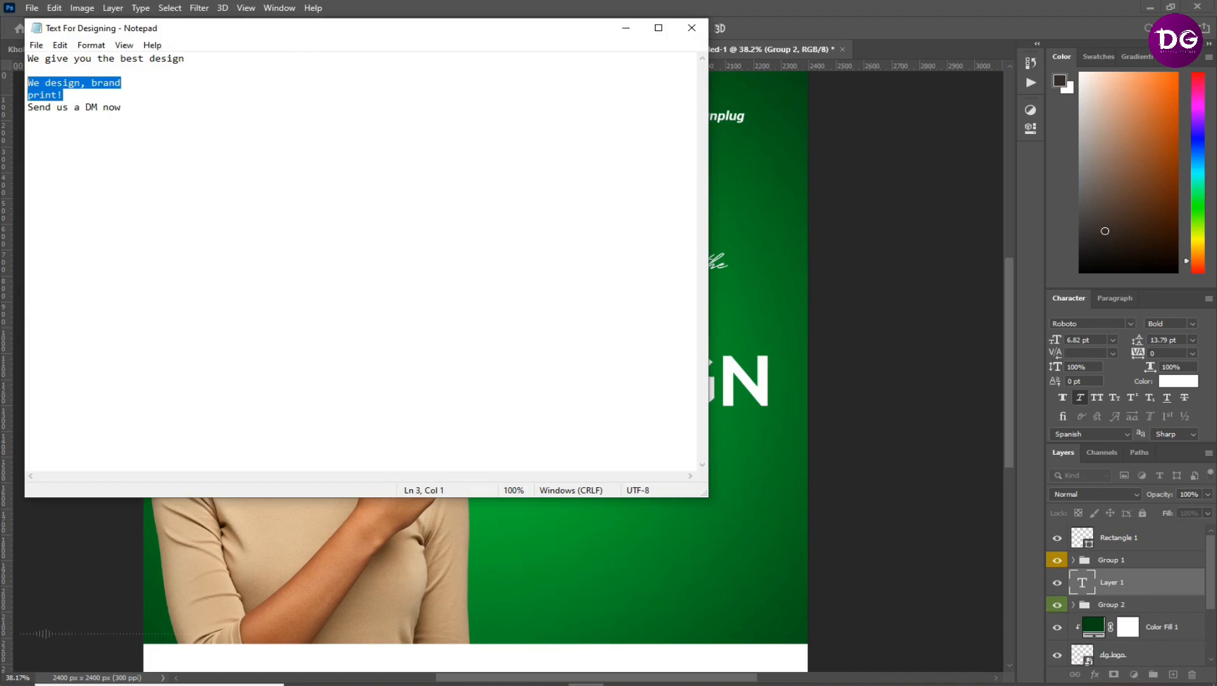
{"action": "key", "text": "alt+Tab"}
{"action": "key", "text": "ctrl+v"}
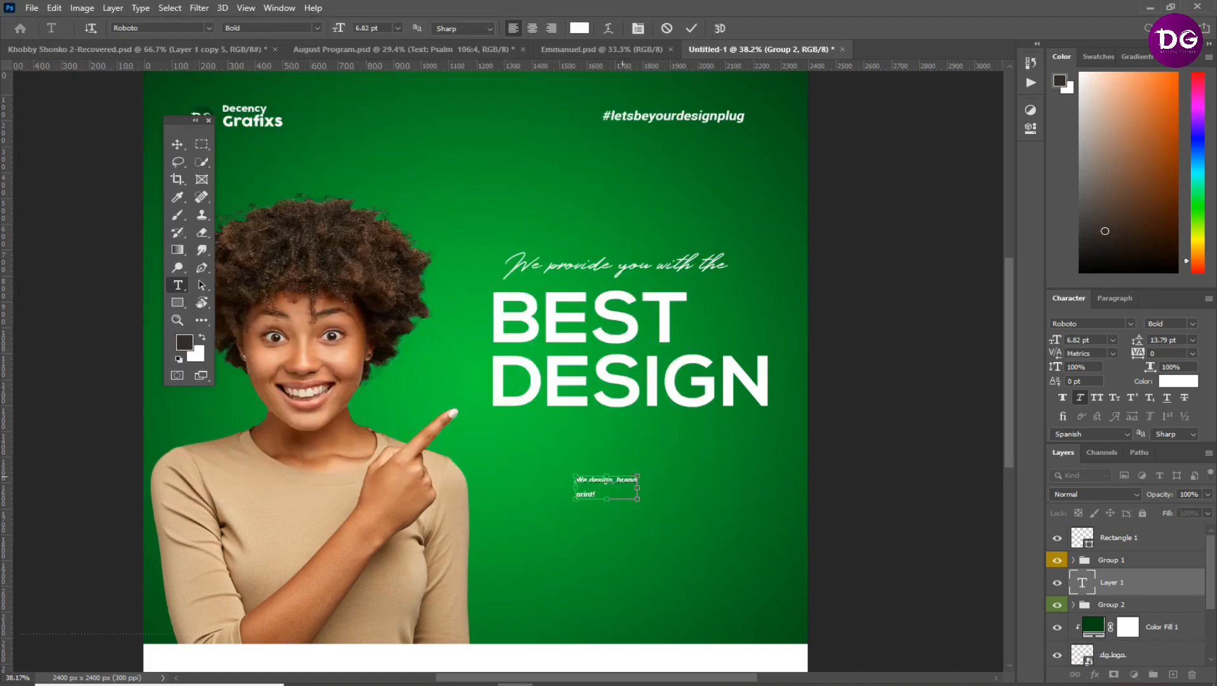
Set the font of the "We design, brand print!!!" text to Poppins Bold
{"action": "left_click", "coordinate": [1131, 324]}
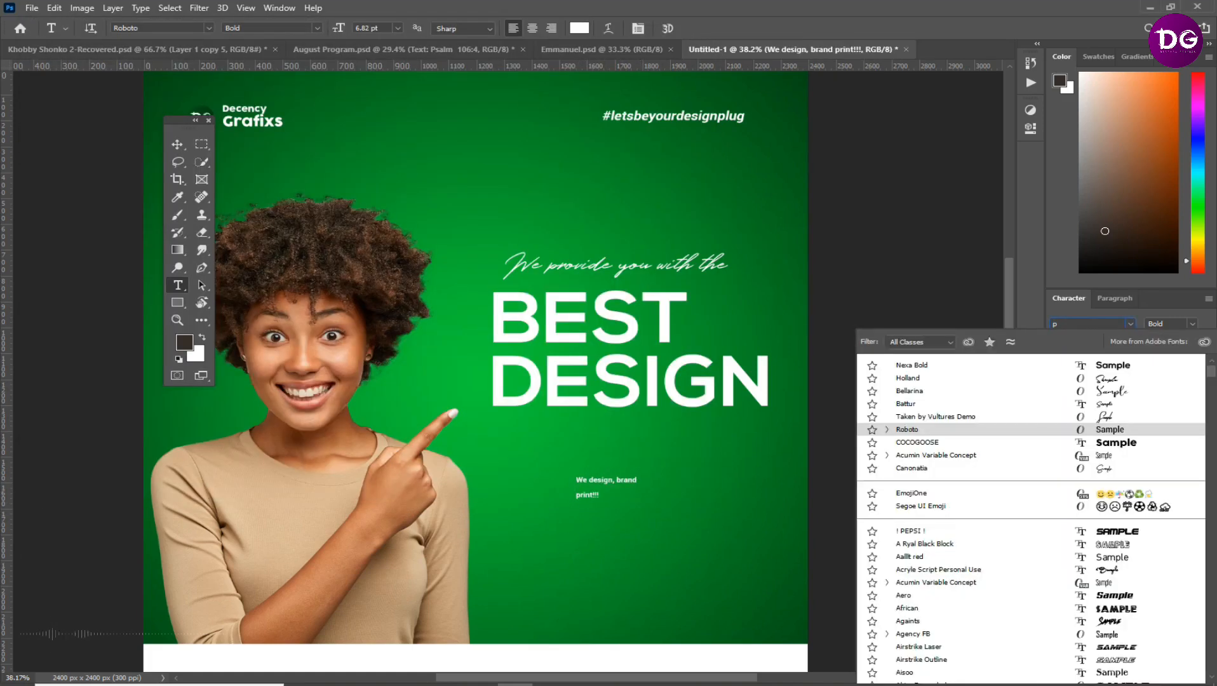
{"action": "type", "text": "popp"}
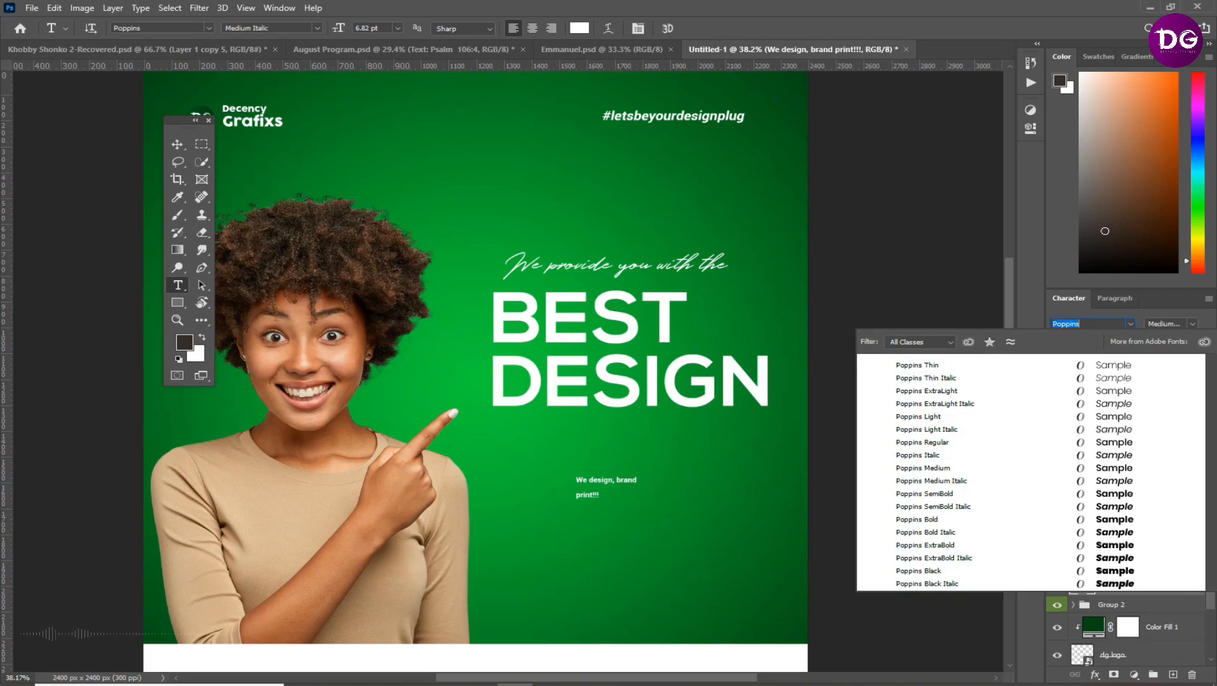
{"action": "key", "text": "Up"}
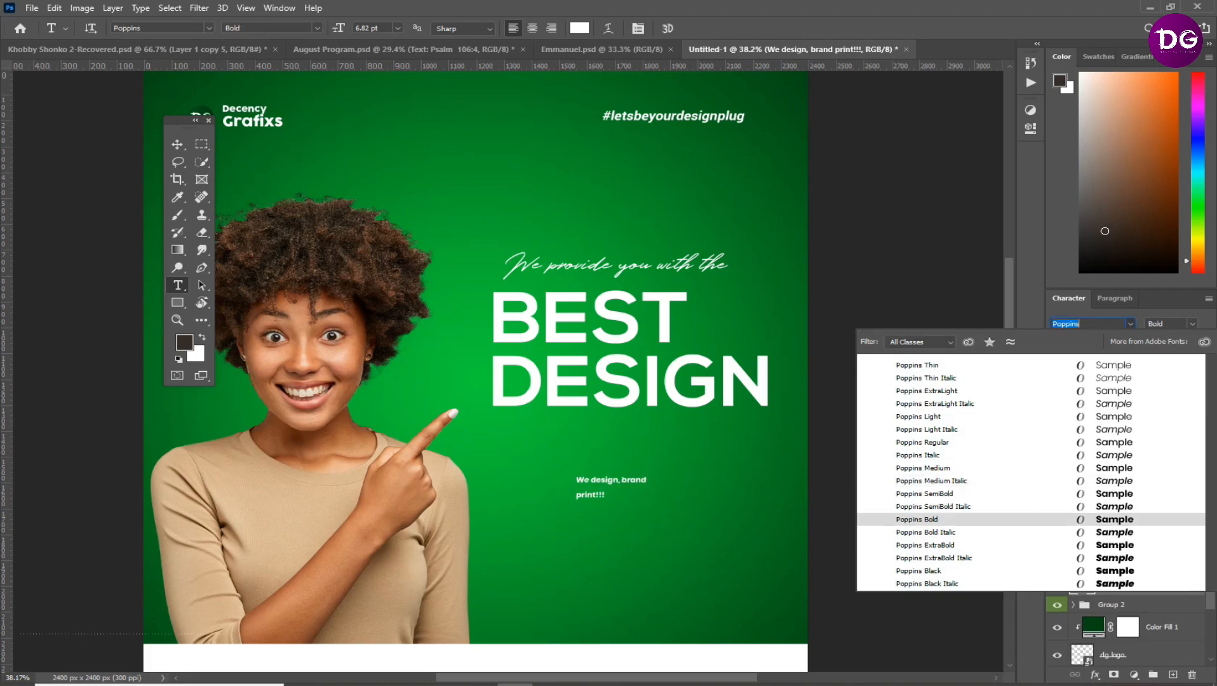
{"action": "key", "text": "Return"}
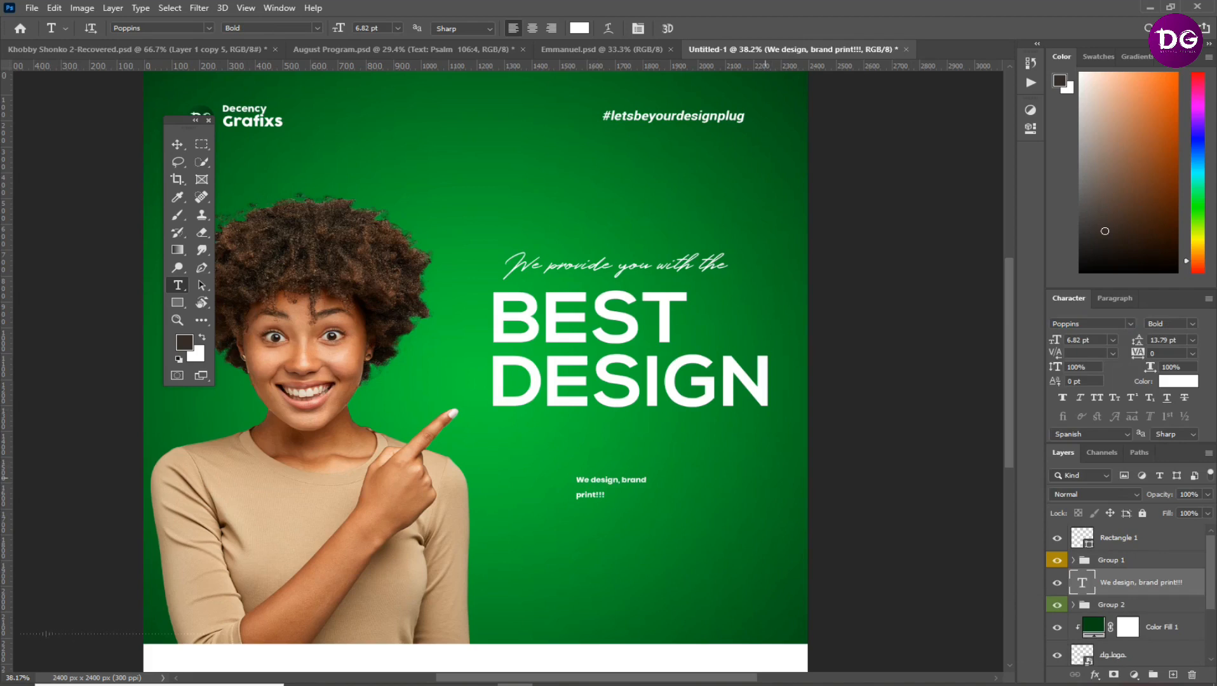
Enlarge the "We design, brand print!!!" text to about 21.6 pt and shift it inward under the headline
{"action": "key", "text": "ctrl+t"}
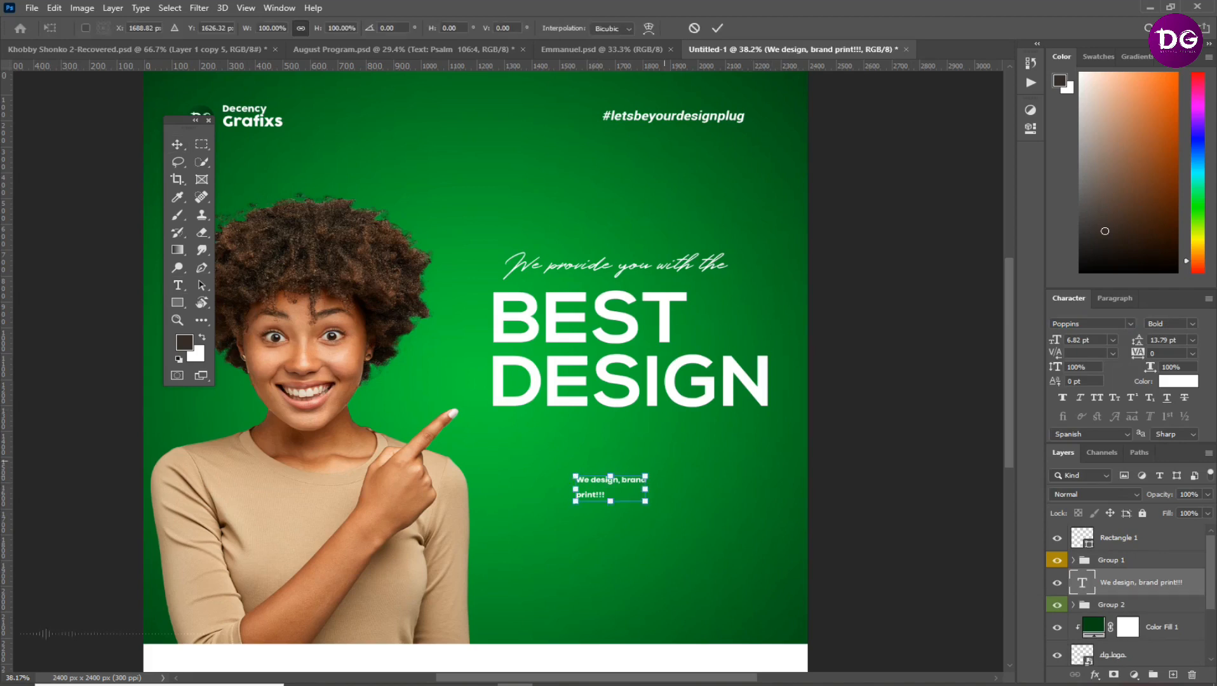
{"action": "left_click_drag", "start_coordinate": [646, 502], "coordinate": [813, 550]}
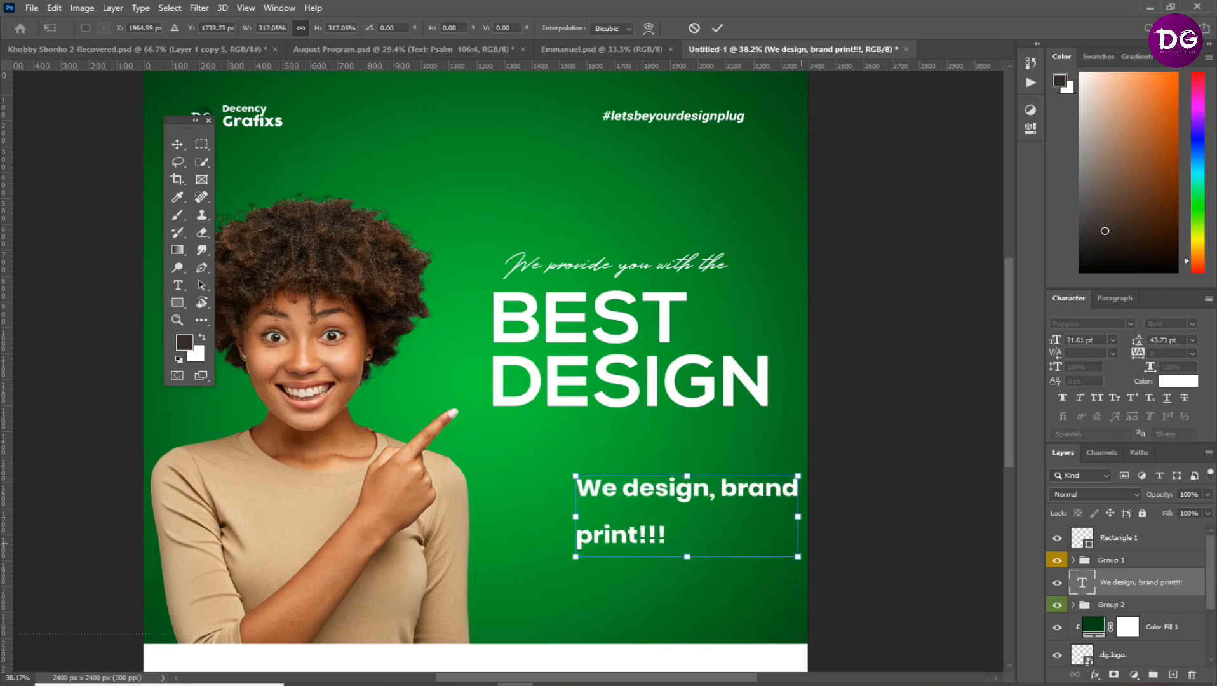
{"action": "left_click_drag", "start_coordinate": [729, 521], "coordinate": [697, 513]}
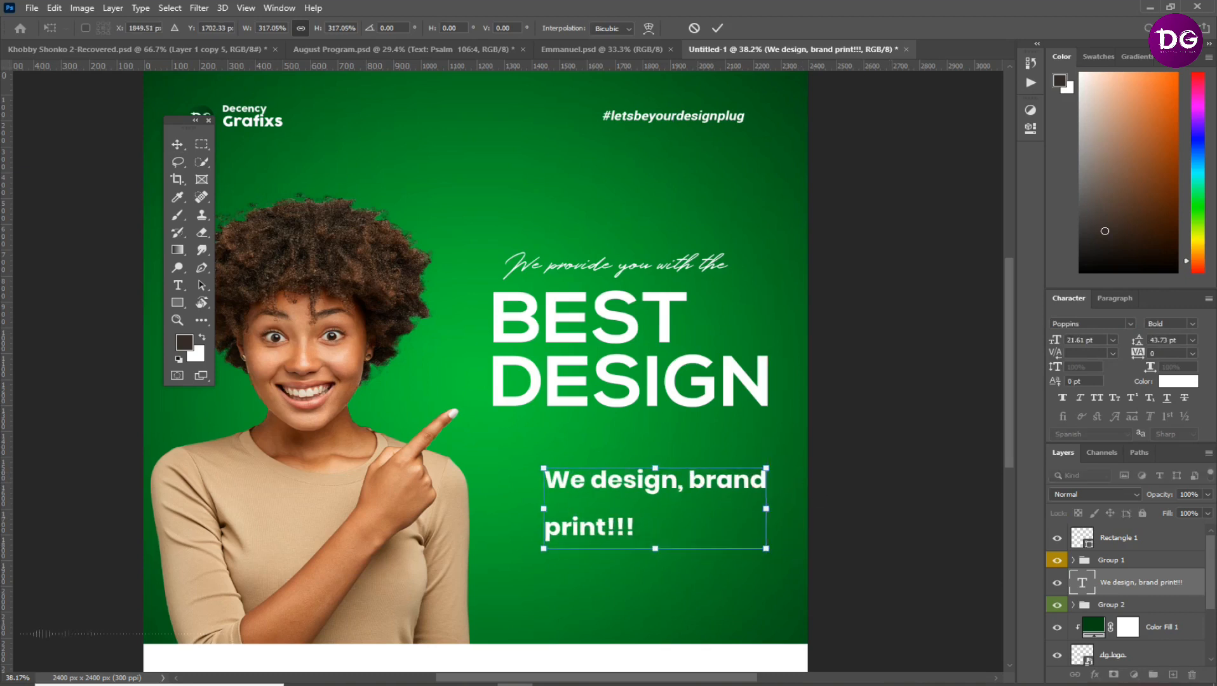
{"action": "key", "text": "Return"}
Set the leading of the "We design, brand print!!!" text to 26 pt
{"action": "left_click_drag", "start_coordinate": [1137, 341], "coordinate": [1123, 341]}
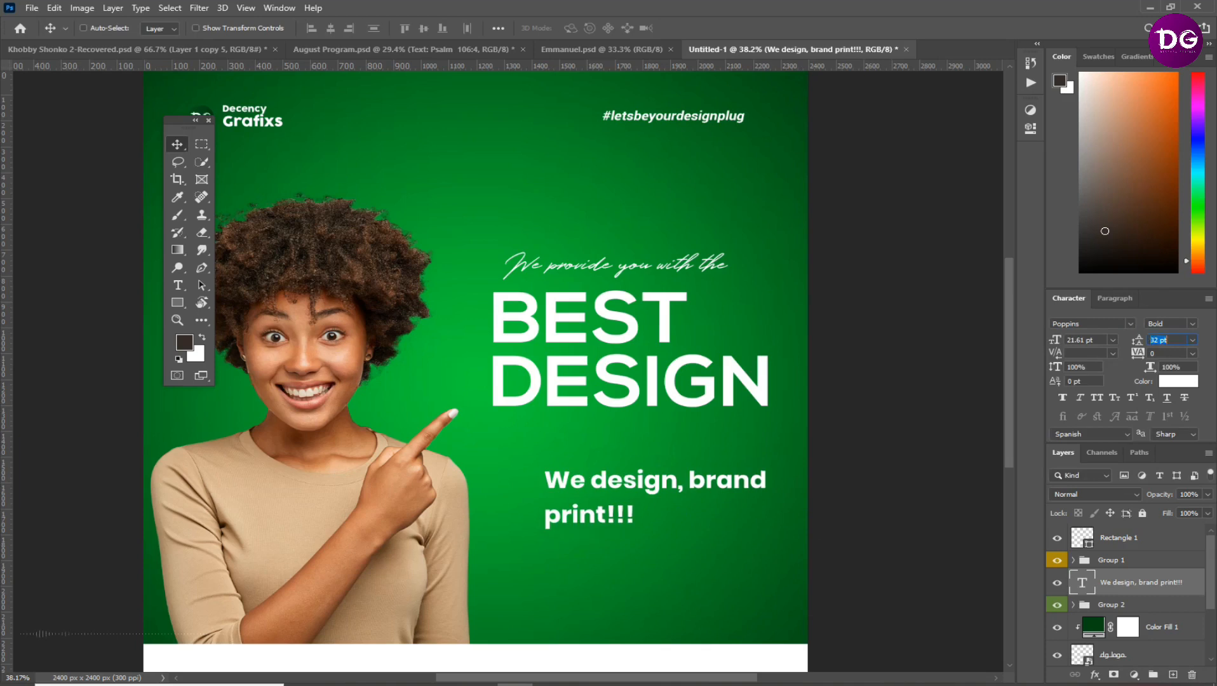
{"action": "type", "text": "26"}
{"action": "key", "text": "Return"}
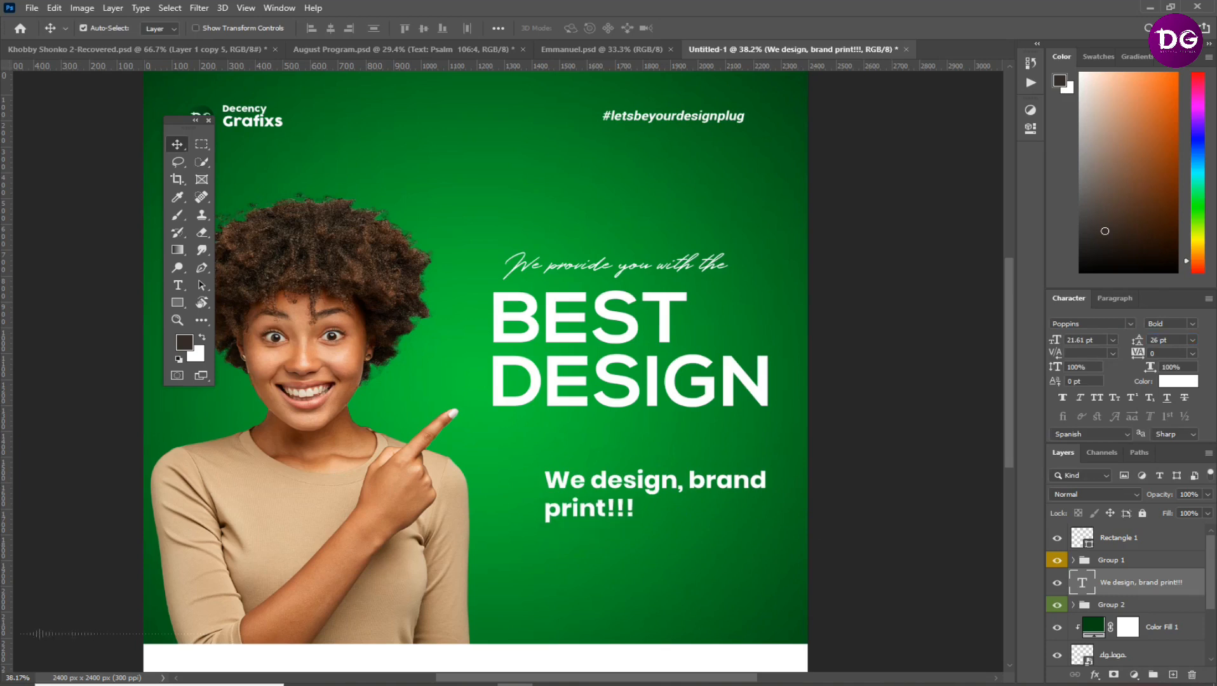
Scale the "We design, brand print!!!" text down to about 12.4 pt and change its weight to Medium
{"action": "key", "text": "ctrl+t"}
{"action": "left_click_drag", "start_coordinate": [766, 529], "coordinate": [671, 503]}
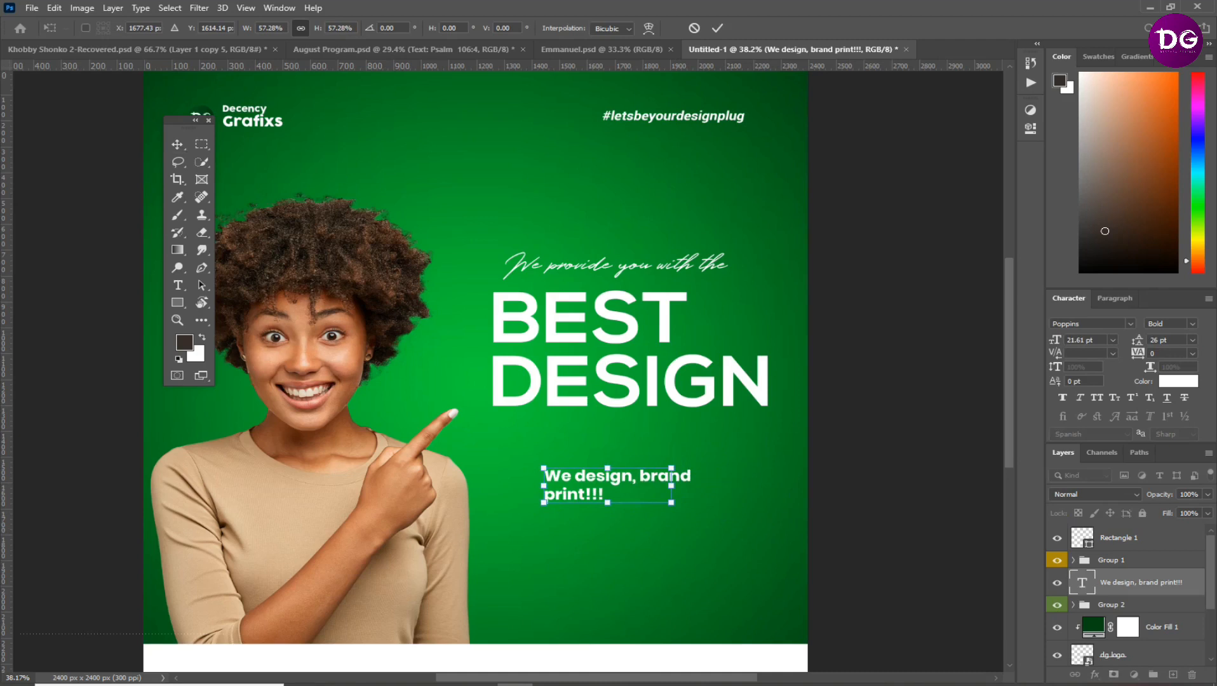
{"action": "key", "text": "Return"}
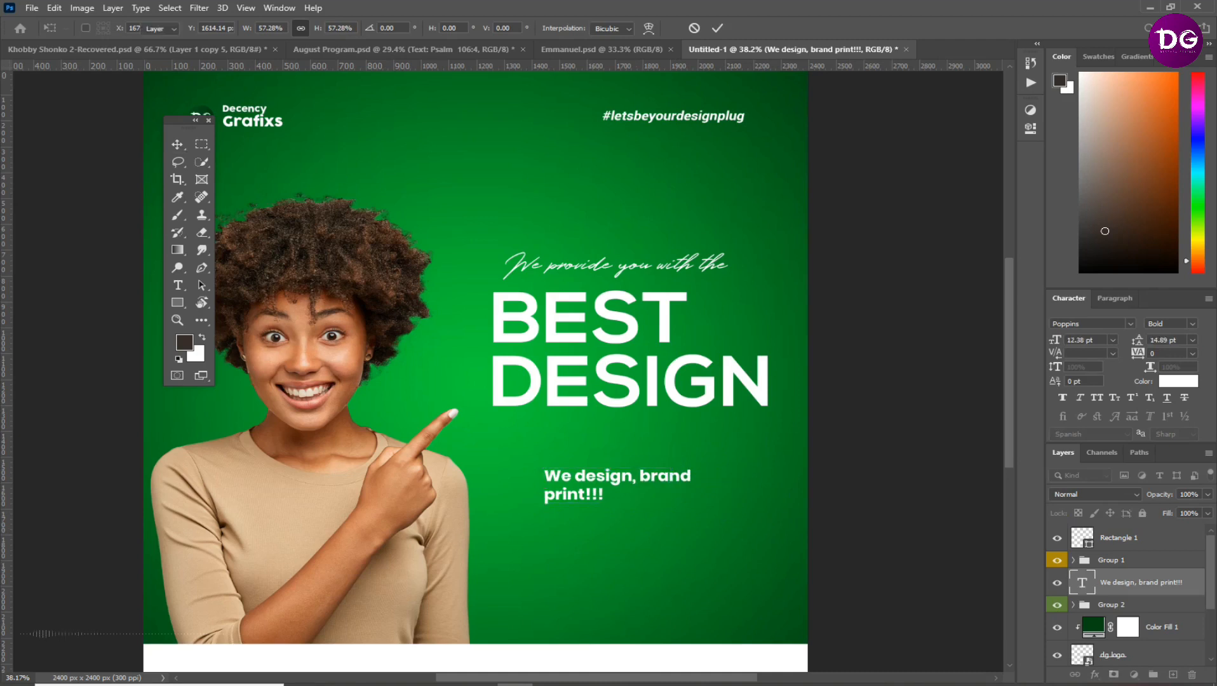
{"action": "left_click", "coordinate": [1170, 323]}
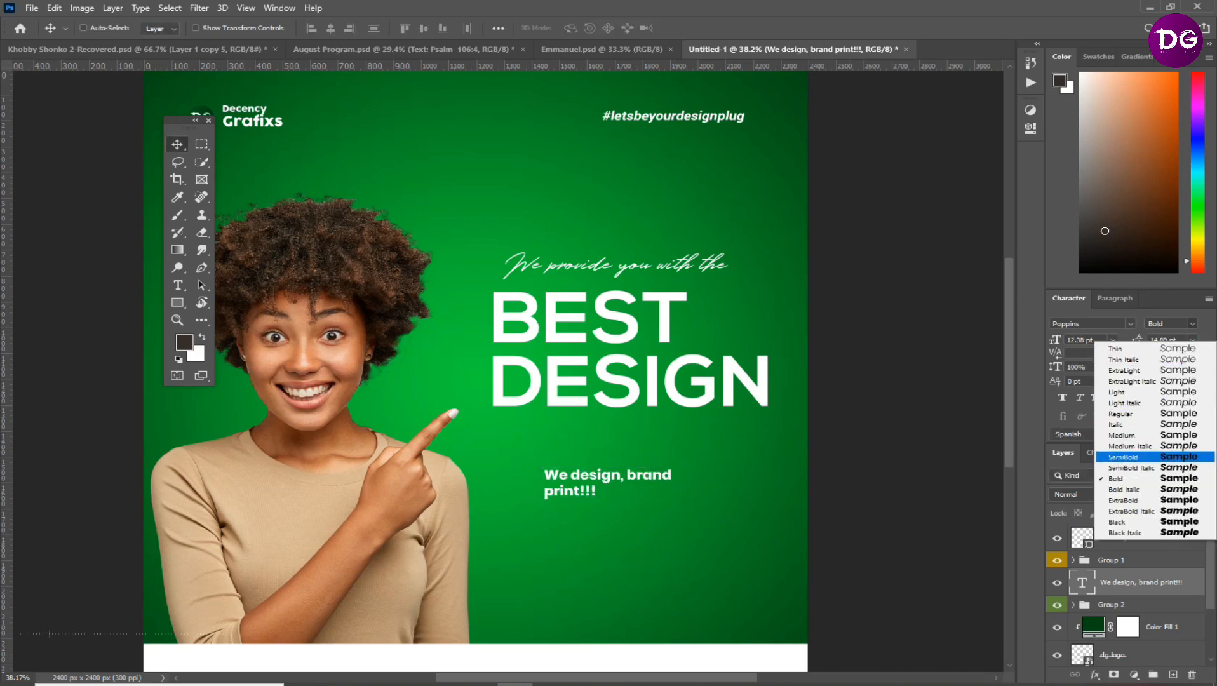
{"action": "left_click", "coordinate": [1121, 436]}
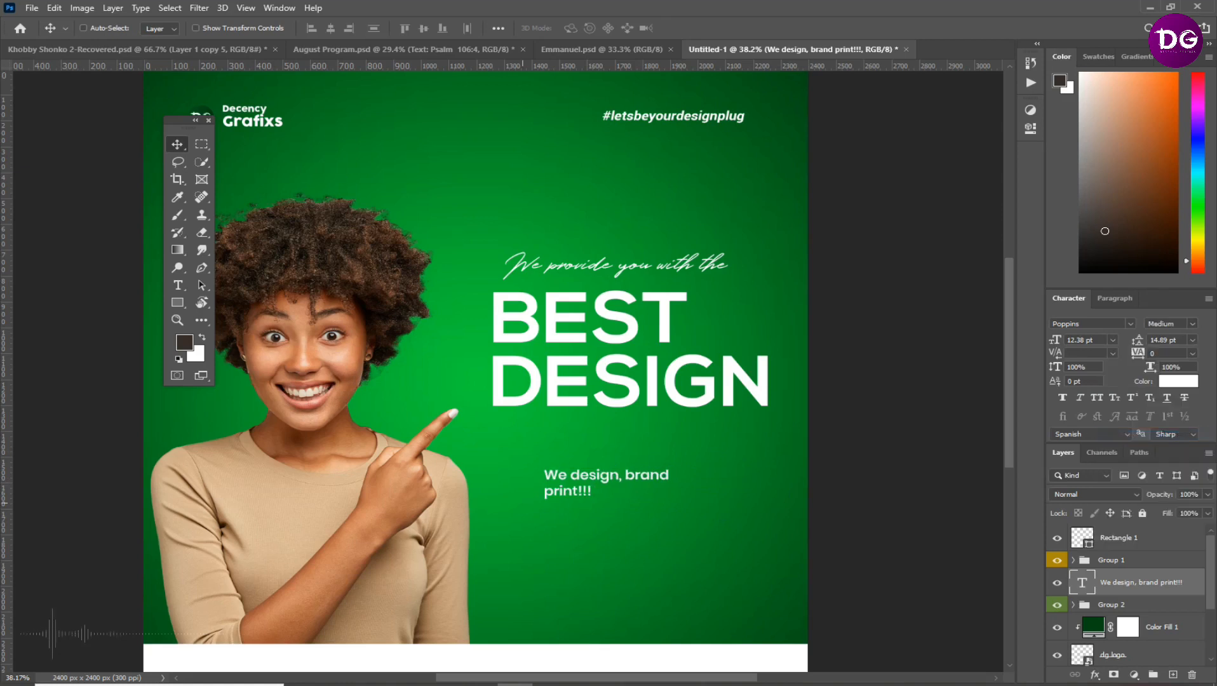
Move the "We design, brand print!!!" text up close beneath DESIGN and set its font size to 15 pt
{"action": "left_click_drag", "start_coordinate": [600, 476], "coordinate": [589, 446]}
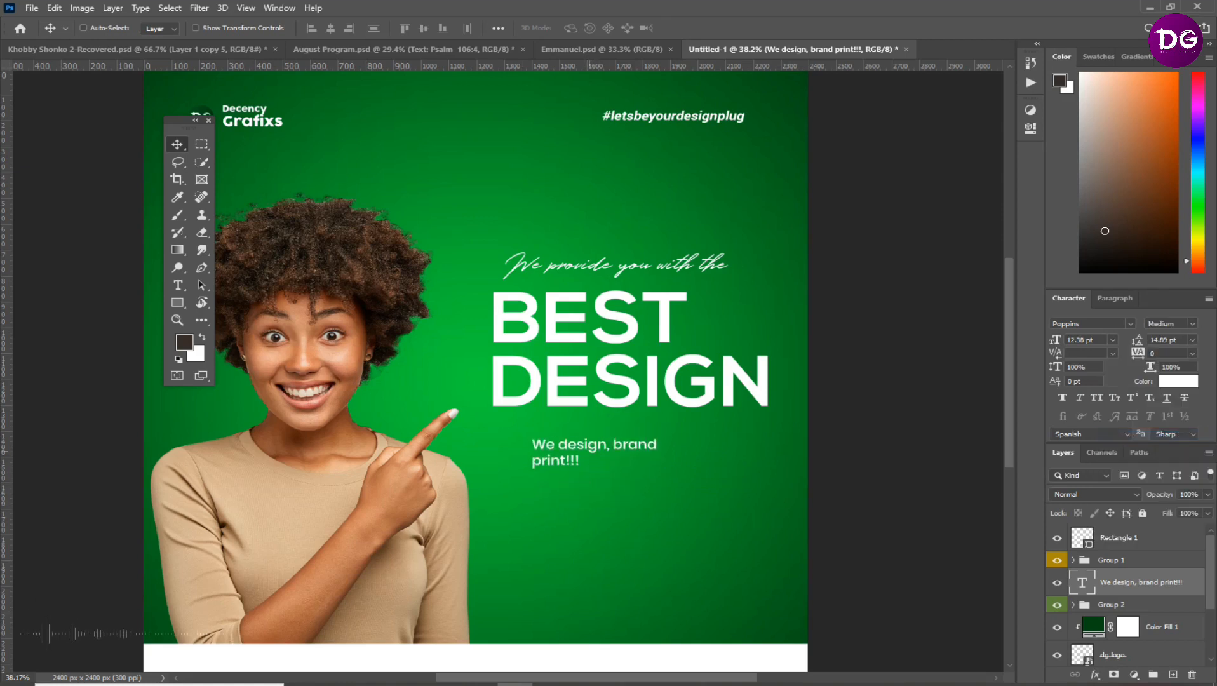
{"action": "left_click", "coordinate": [1080, 339]}
{"action": "type", "text": "15 pt"}
{"action": "key", "text": "Return"}
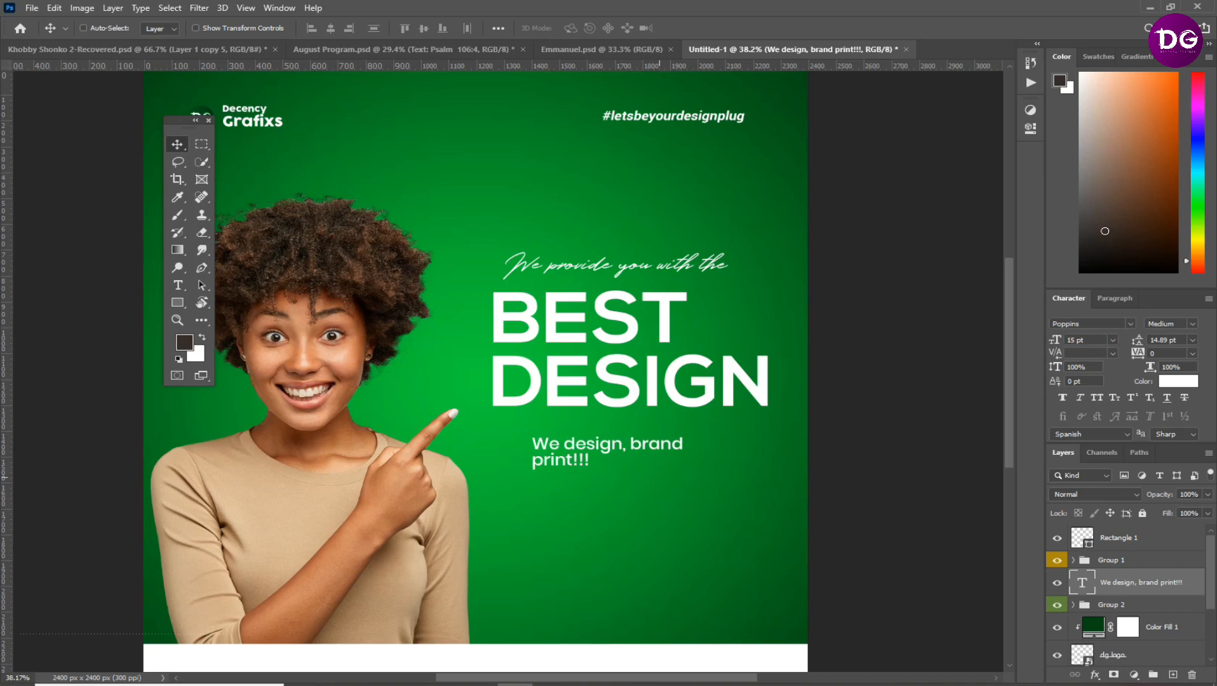
{"action": "key", "text": "shift+Right"}
{"action": "key", "text": "shift+Right"}
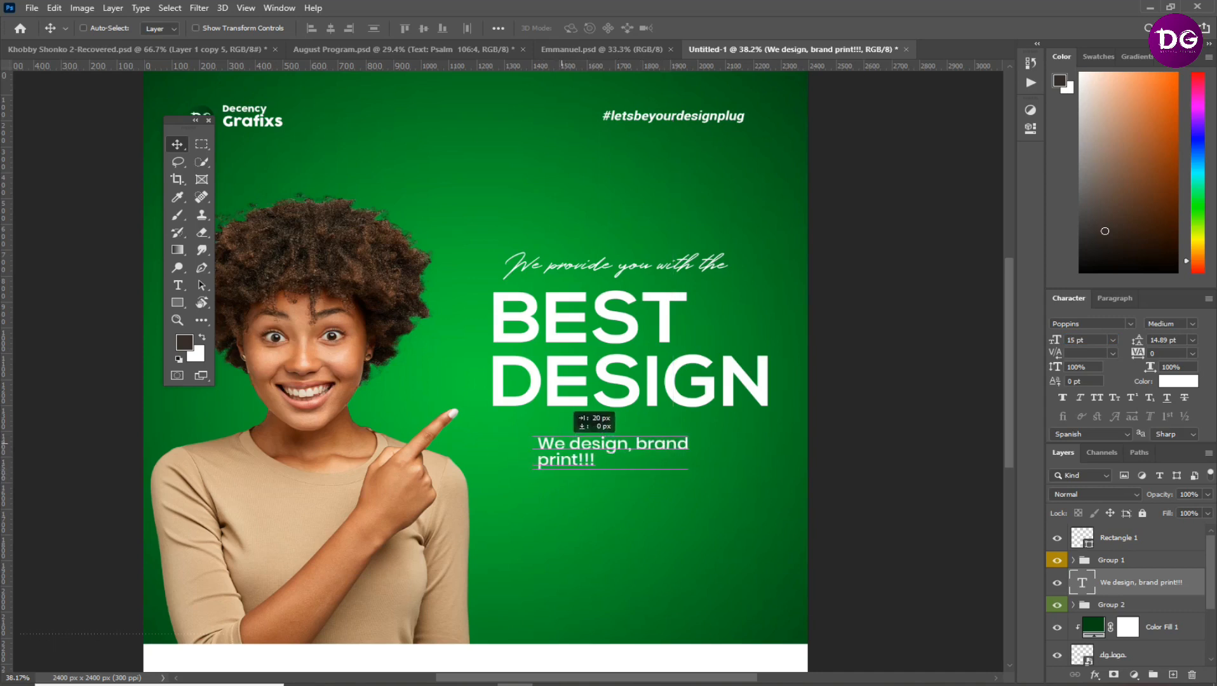
Draw a rectangle about 643 × 151 px beneath the "We design, brand print!!!" text and round its corners to 30 px
{"action": "left_click", "coordinate": [177, 303]}
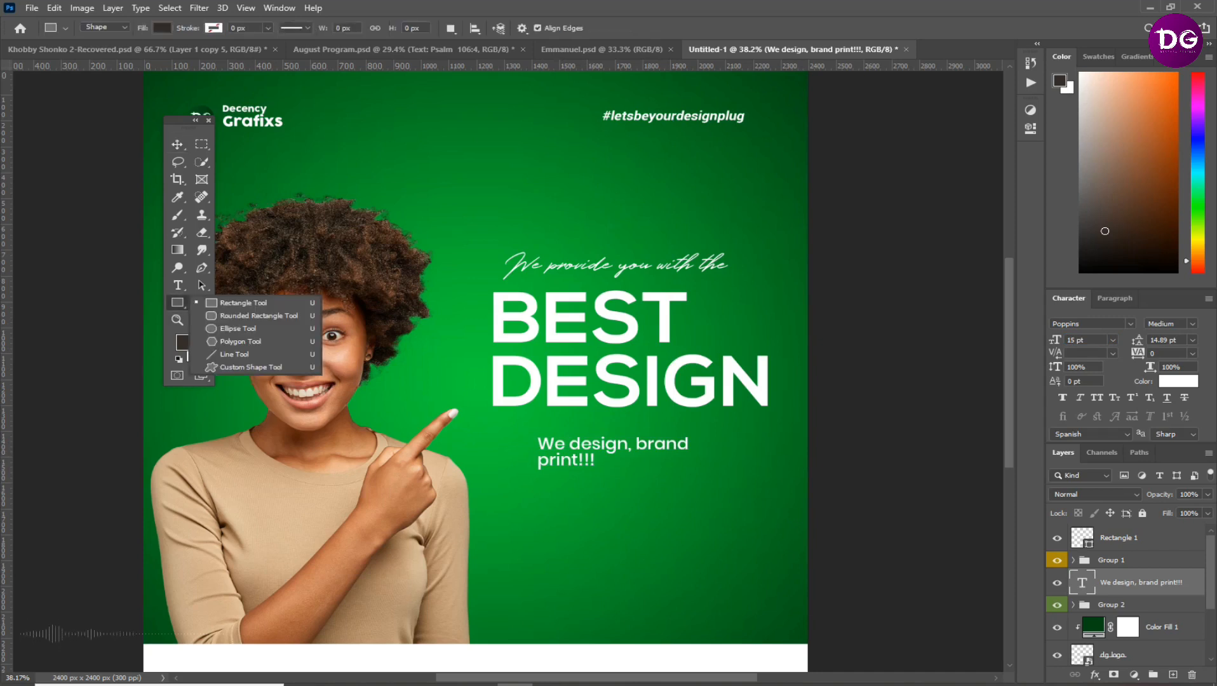
{"action": "left_click_drag", "start_coordinate": [1141, 582], "coordinate": [1142, 528]}
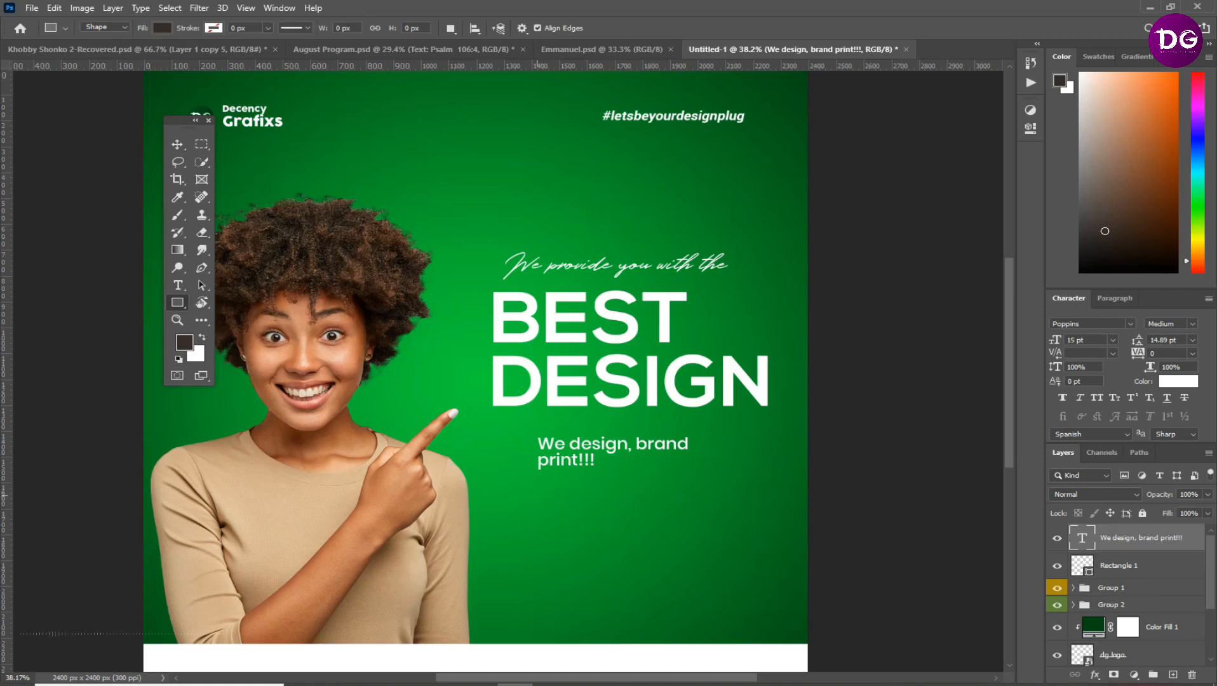
{"action": "left_click_drag", "start_coordinate": [533, 502], "coordinate": [710, 541]}
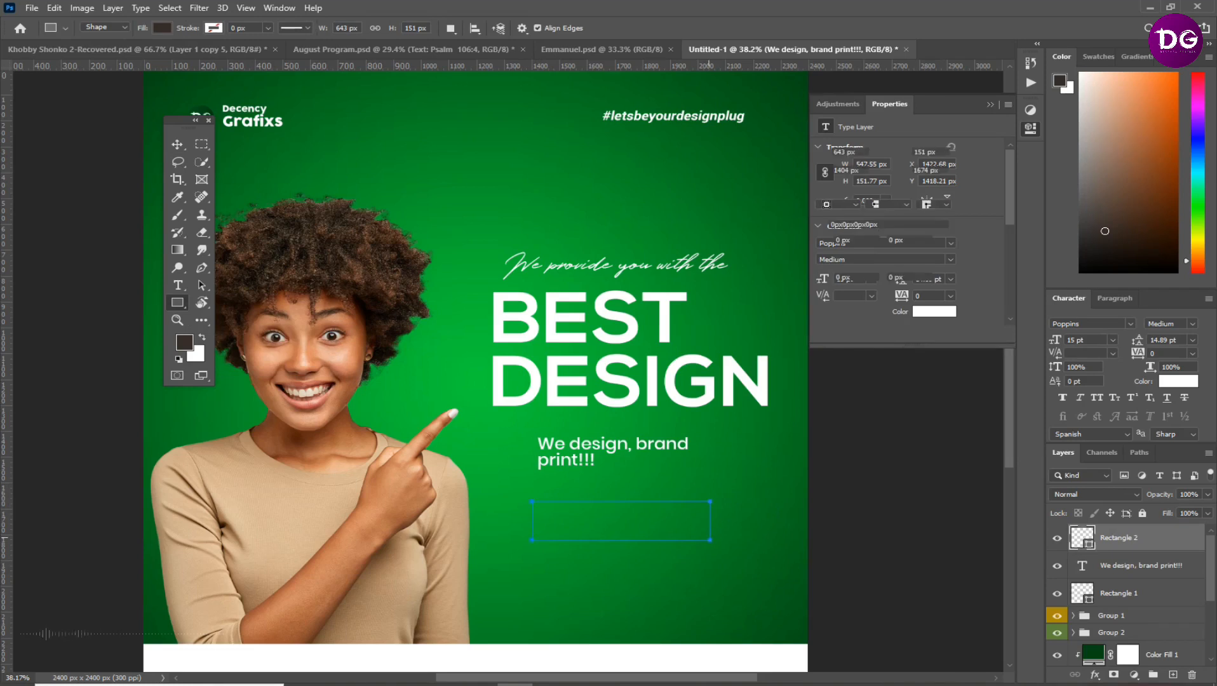
{"action": "left_click_drag", "start_coordinate": [822, 277], "coordinate": [836, 277]}
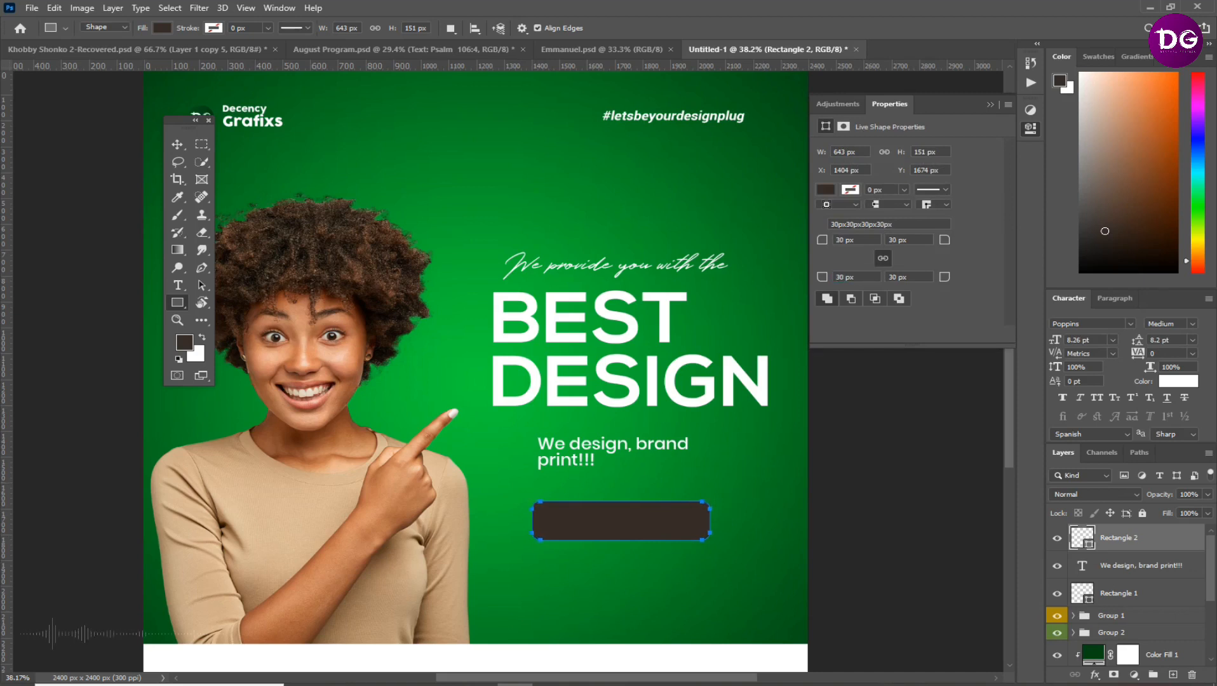
Fill the rounded rectangle with white (ffffff)
{"action": "double_click", "coordinate": [1082, 538]}
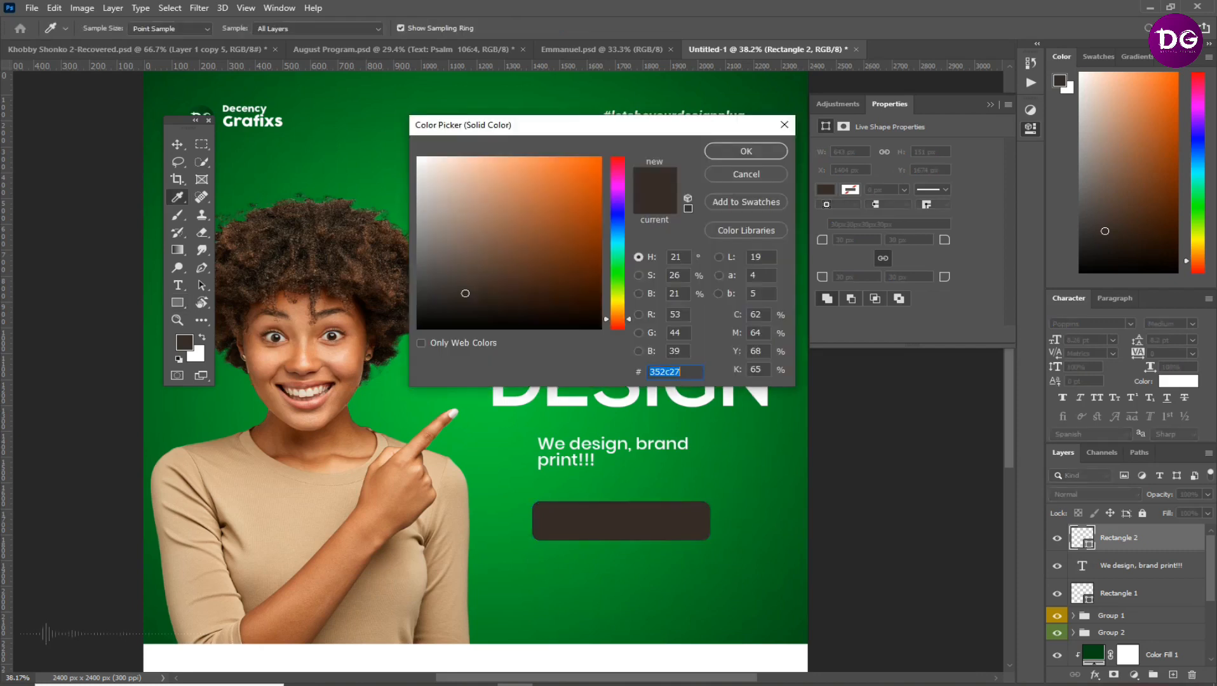
{"action": "type", "text": "ffffff"}
{"action": "left_click", "coordinate": [747, 152]}
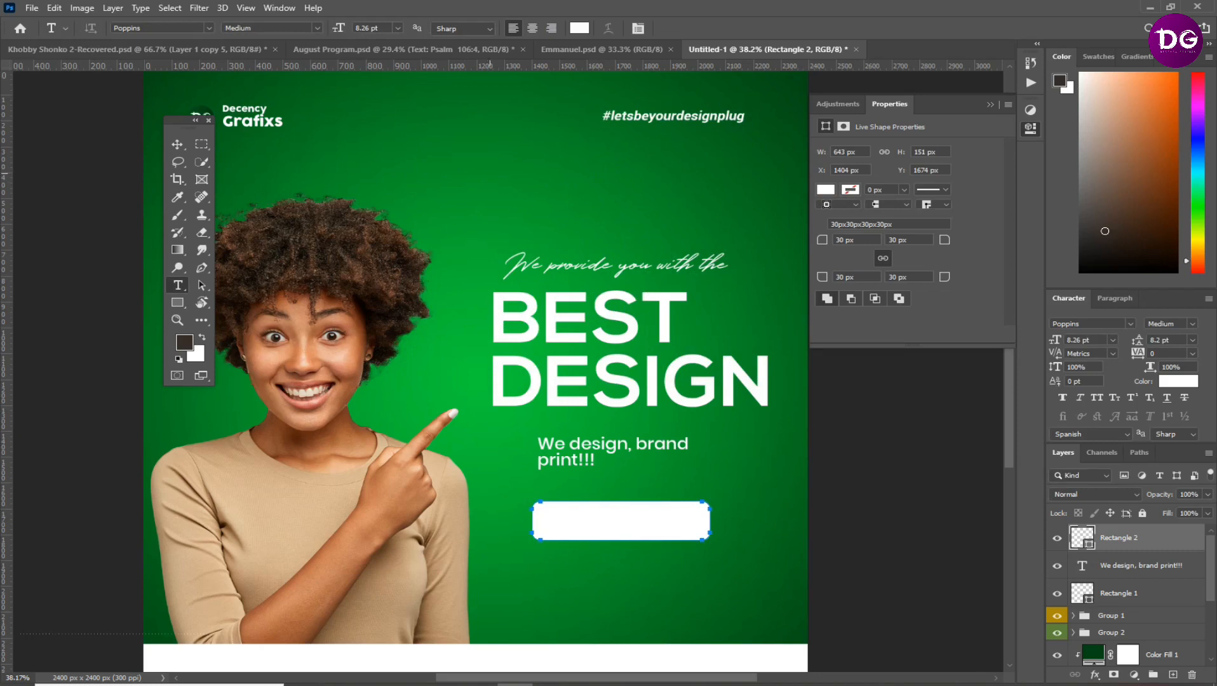
Copy "Send us a DM now" from the Text For Designing file in Notepad and paste it as text below the white button
{"action": "key", "text": "alt+Tab"}
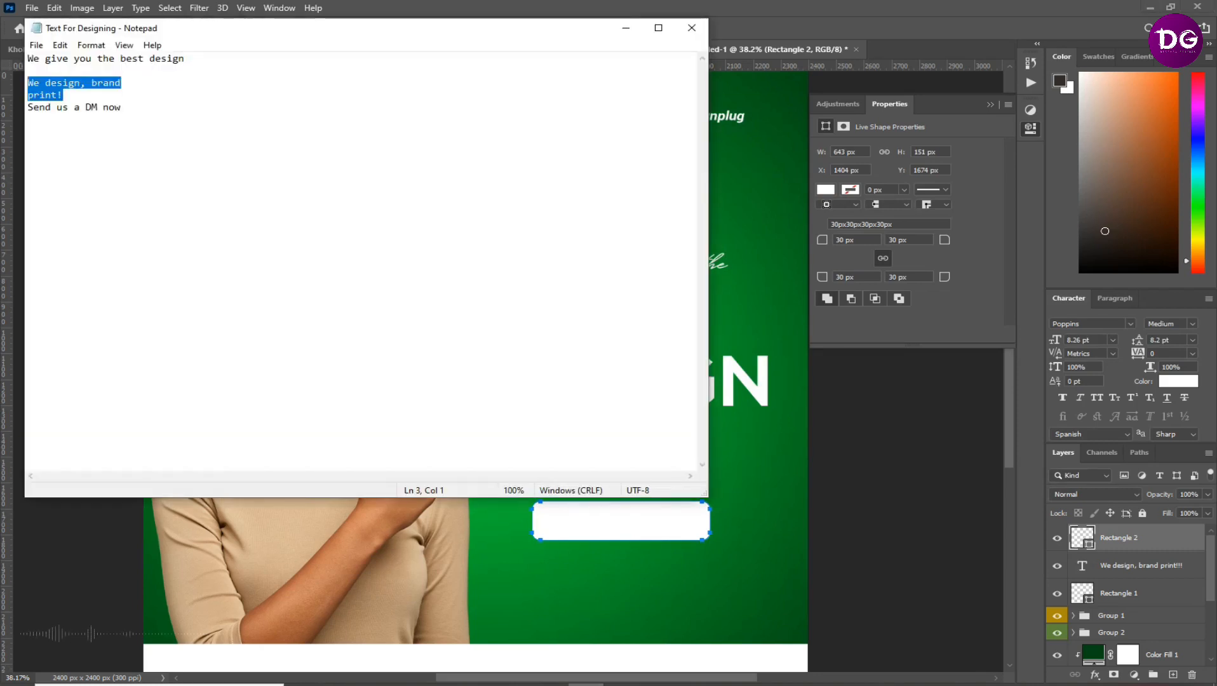
{"action": "left_click_drag", "start_coordinate": [122, 107], "coordinate": [27, 99]}
{"action": "key", "text": "alt+Tab"}
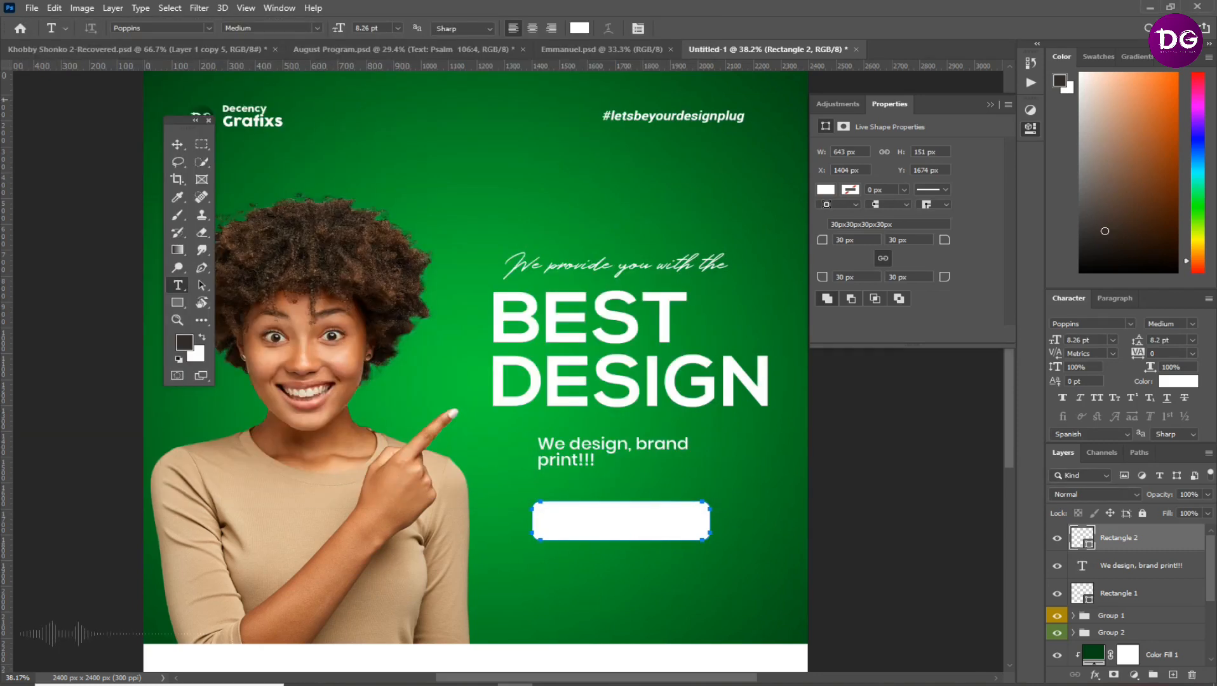
{"action": "key", "text": "alt+Tab"}
{"action": "left_click_drag", "start_coordinate": [123, 114], "coordinate": [27, 108]}
{"action": "key", "text": "ctrl+c"}
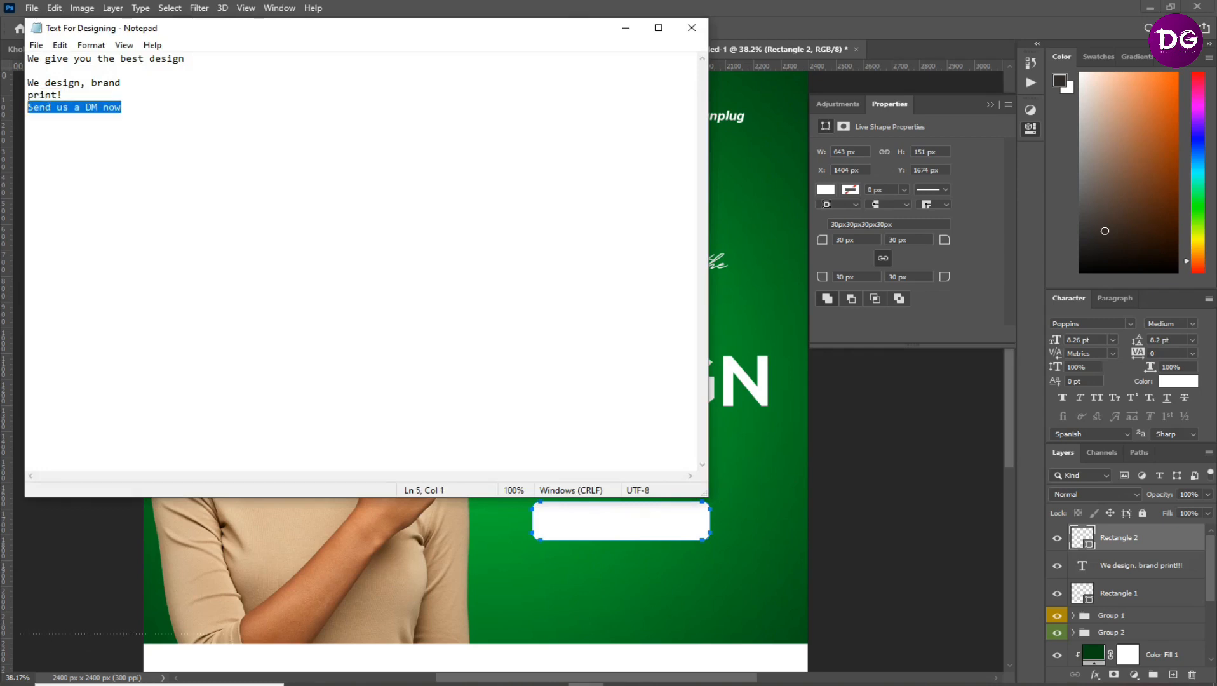
{"action": "key", "text": "alt+Tab"}
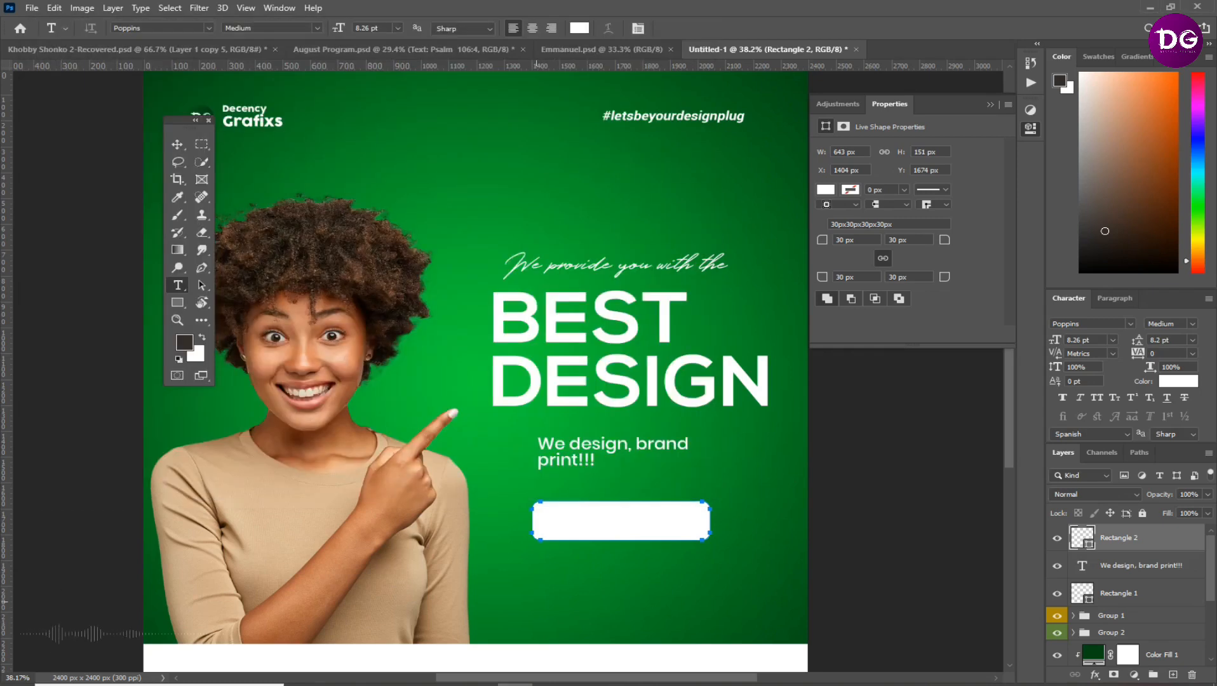
{"action": "left_click", "coordinate": [535, 598]}
{"action": "key", "text": "ctrl+v"}
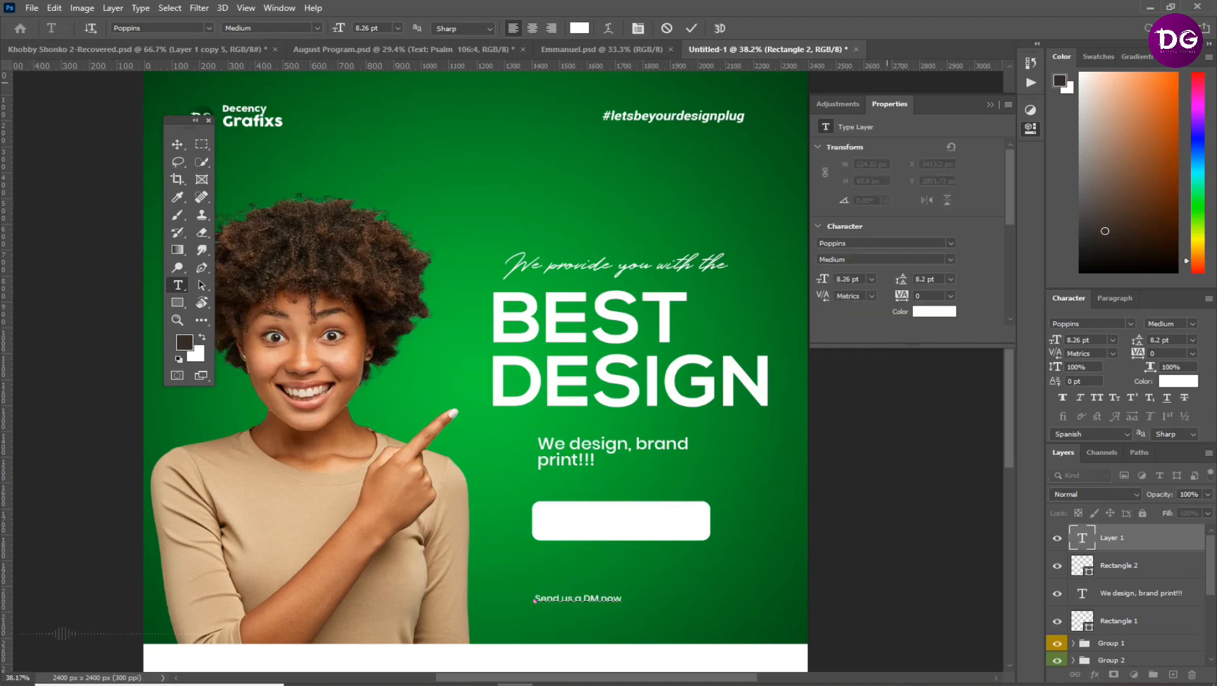
{"action": "key", "text": "ctrl+Return"}
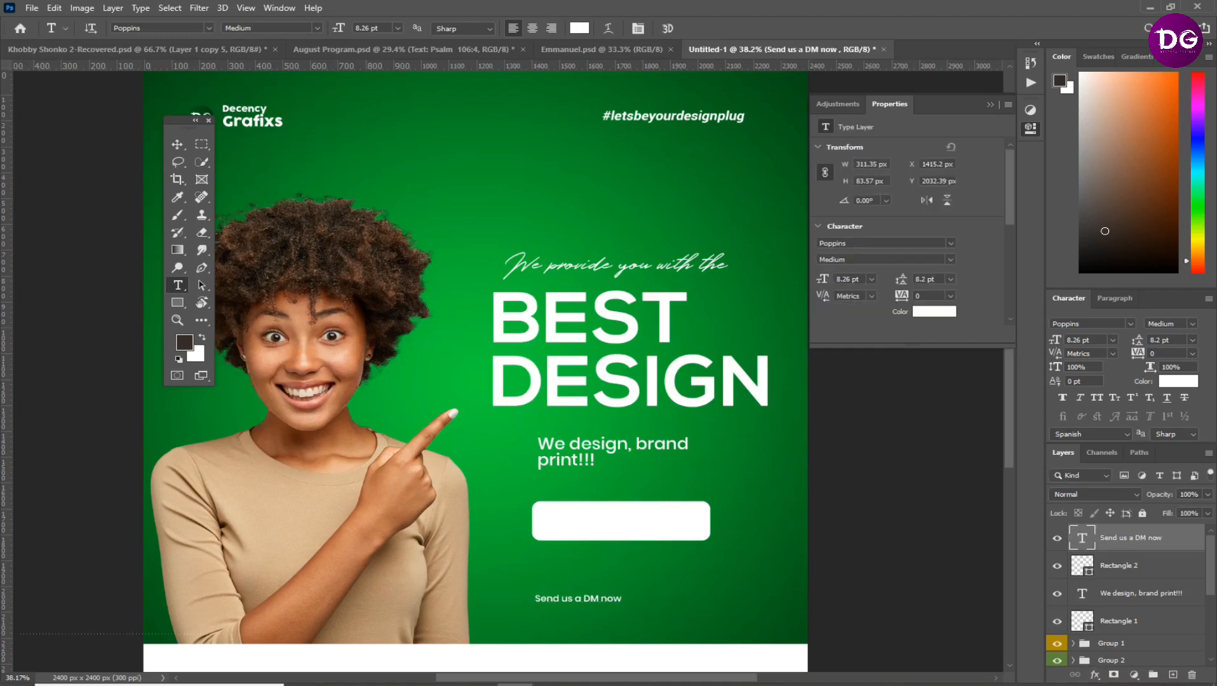
Recolour the "Send us a DM now" text dark red (760000)
{"action": "left_click", "coordinate": [578, 599]}
{"action": "key", "text": "ctrl+a"}
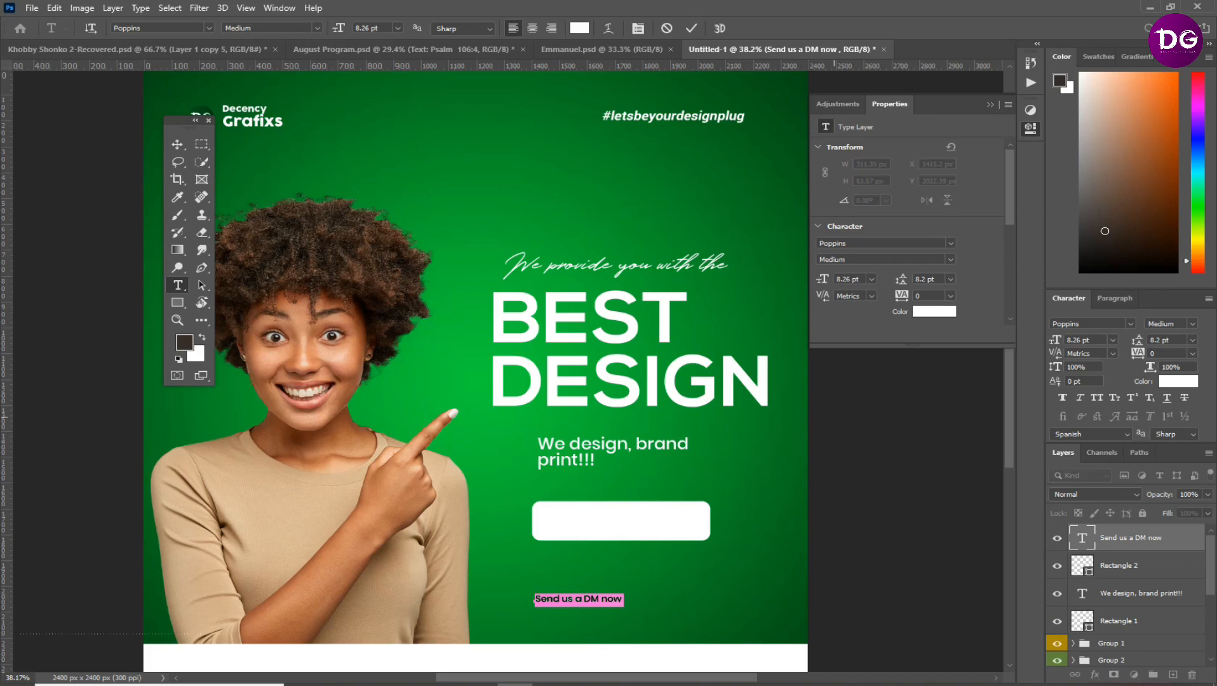
{"action": "left_click", "coordinate": [691, 28]}
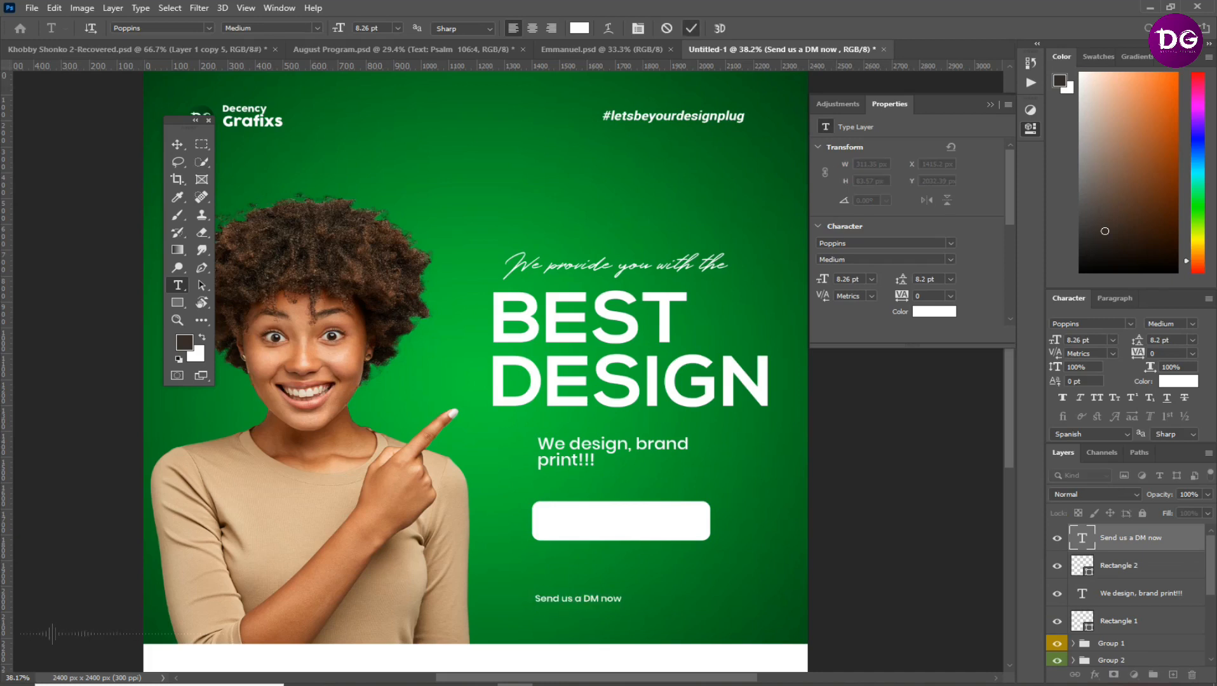
{"action": "left_click", "coordinate": [579, 28]}
{"action": "left_click", "coordinate": [601, 250]}
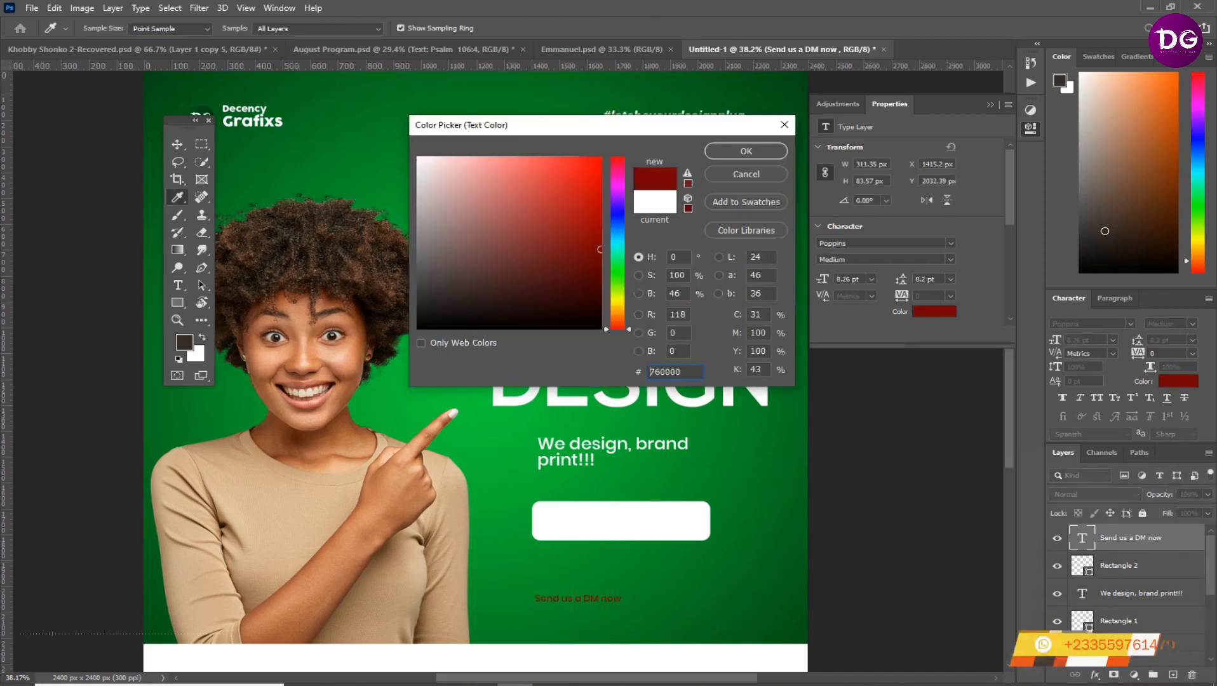
{"action": "left_click", "coordinate": [747, 151]}
Move the "Send us a DM now" text onto the white button and style it in all caps with ExtraBold weight
{"action": "key", "text": "v"}
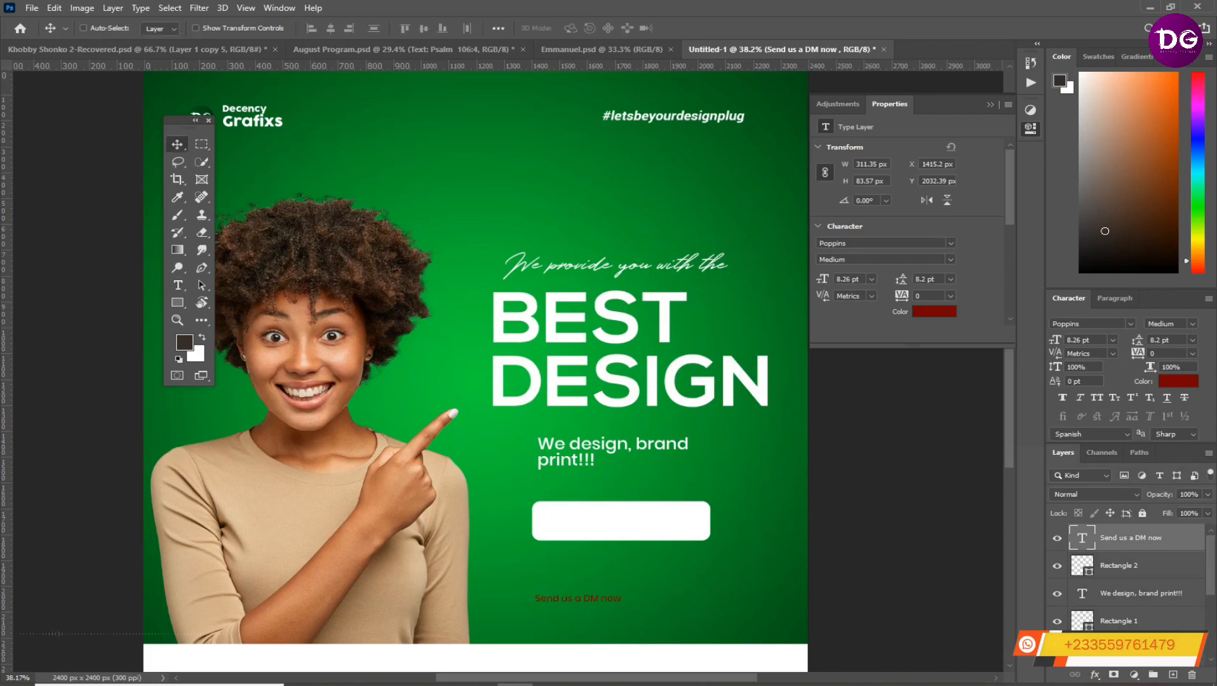
{"action": "left_click_drag", "start_coordinate": [578, 598], "coordinate": [603, 532]}
{"action": "key", "text": "ctrl+shift+k"}
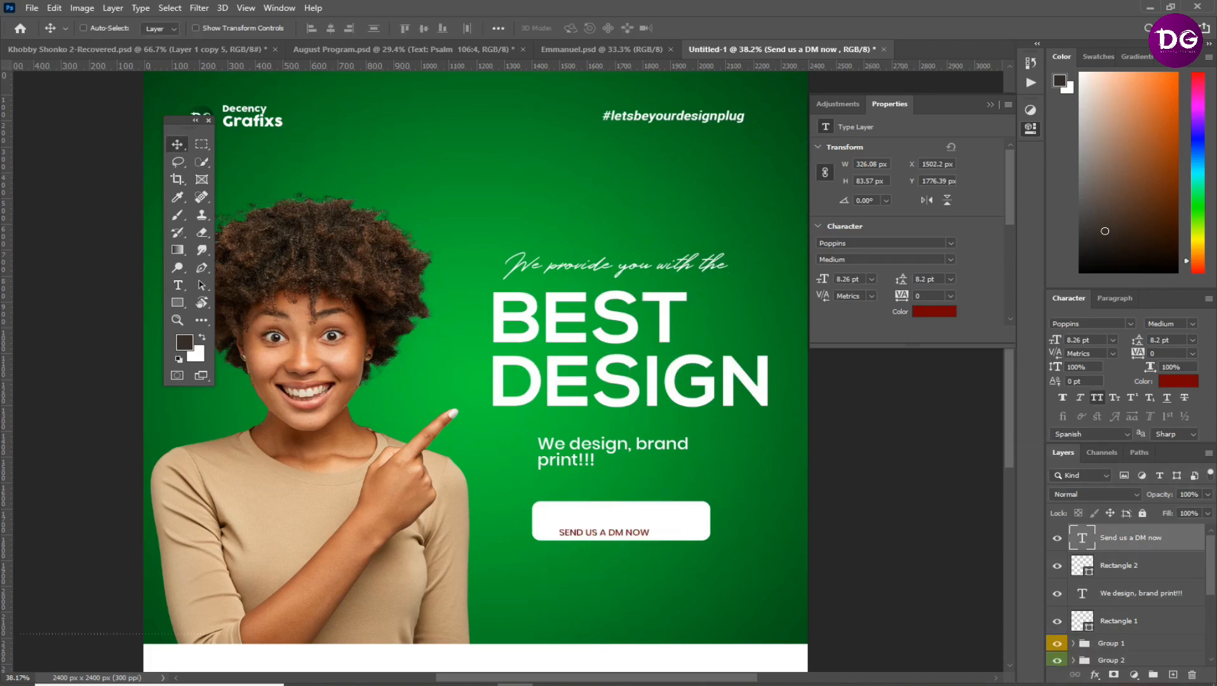
{"action": "left_click", "coordinate": [1192, 324]}
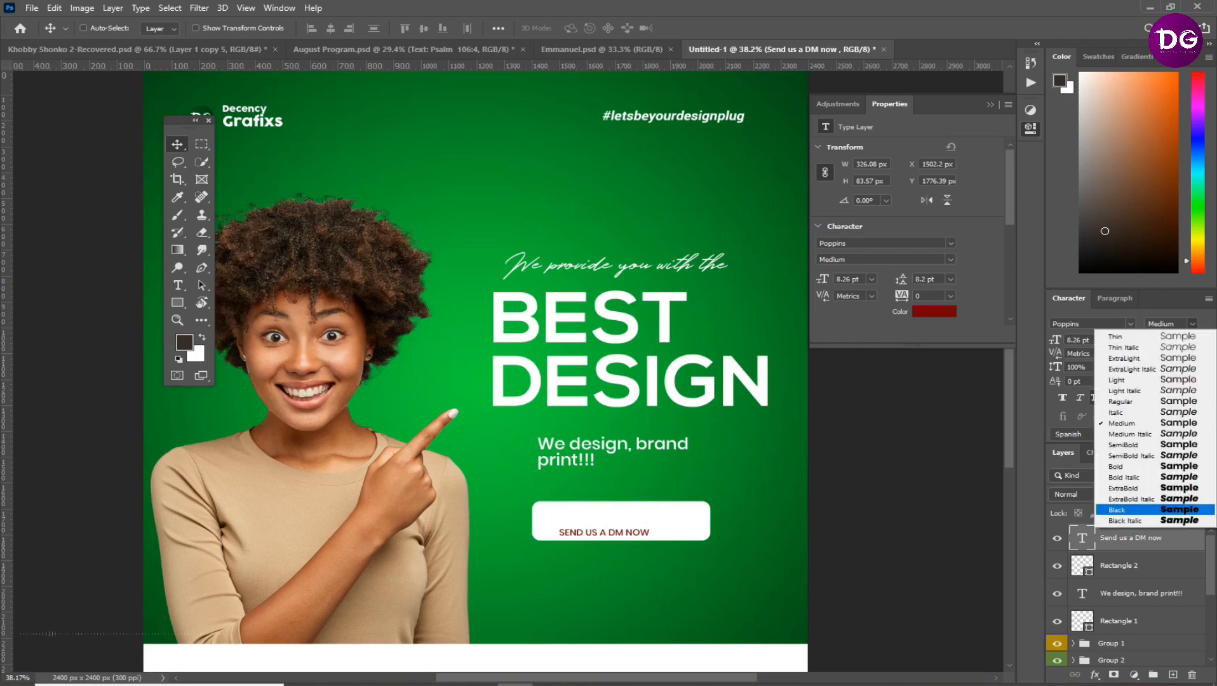
{"action": "key", "text": "Return"}
{"action": "left_click_drag", "start_coordinate": [618, 530], "coordinate": [597, 516]}
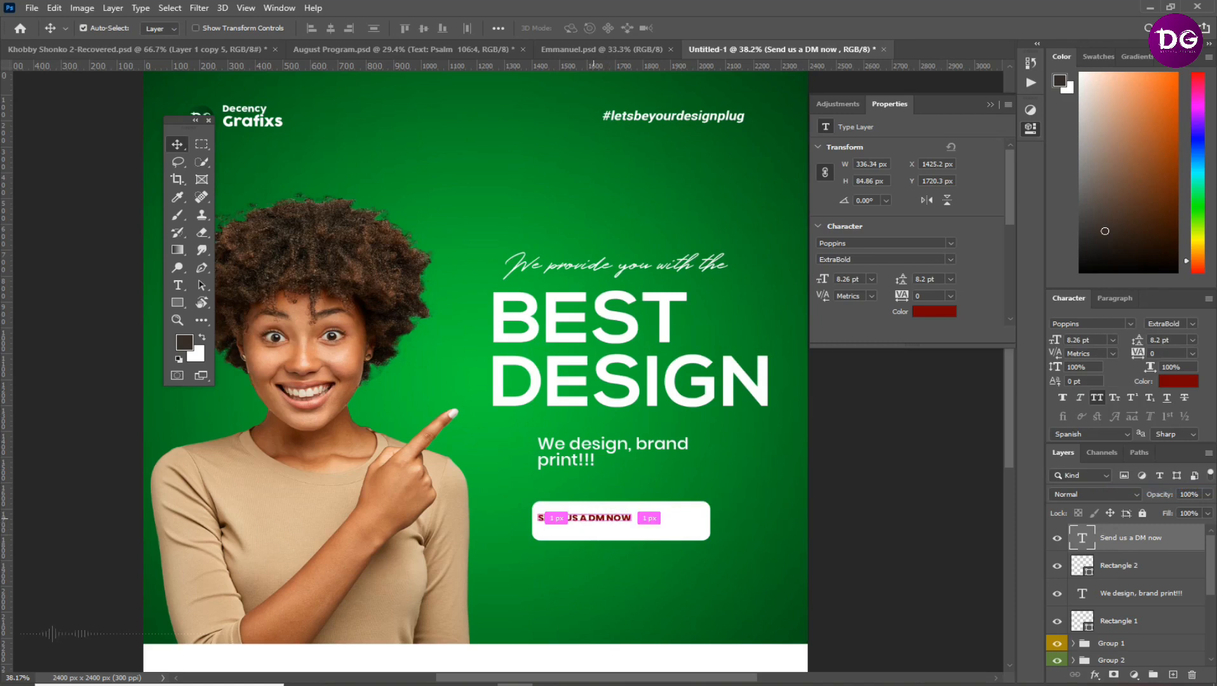
Enlarge the "SEND US A DM NOW" text to about 14 pt and centre it inside the white button
{"action": "key", "text": "ctrl+t"}
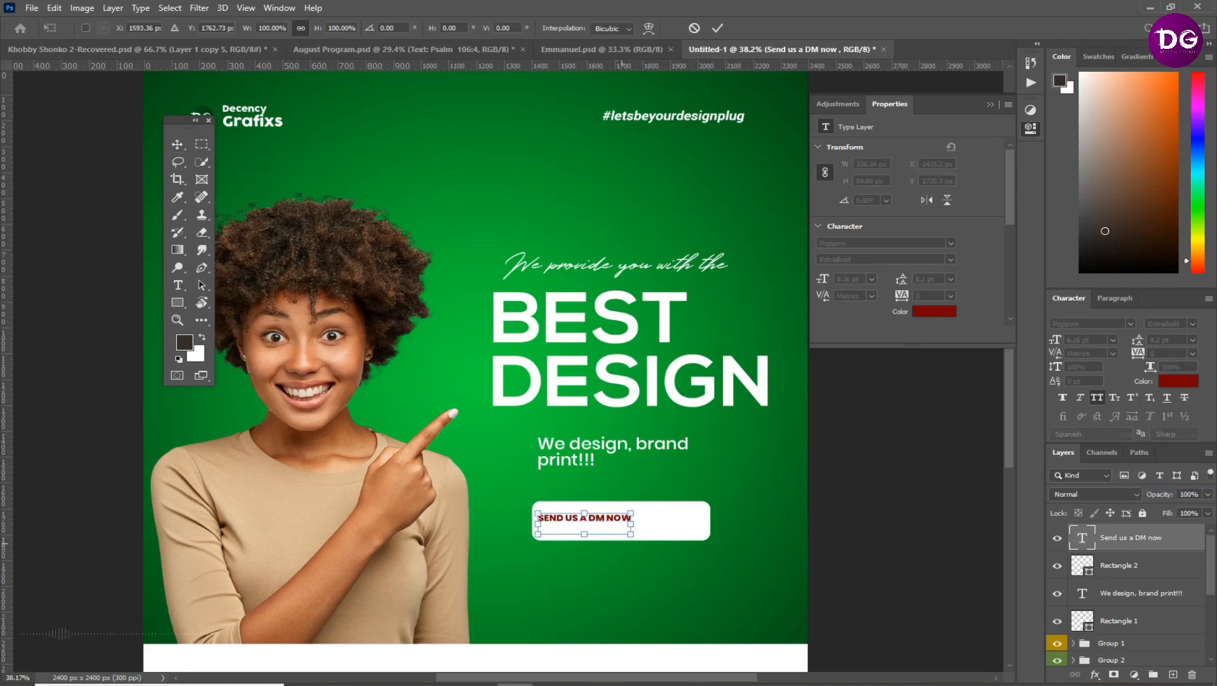
{"action": "left_click_drag", "start_coordinate": [630, 534], "coordinate": [694, 550]}
{"action": "key", "text": "Return"}
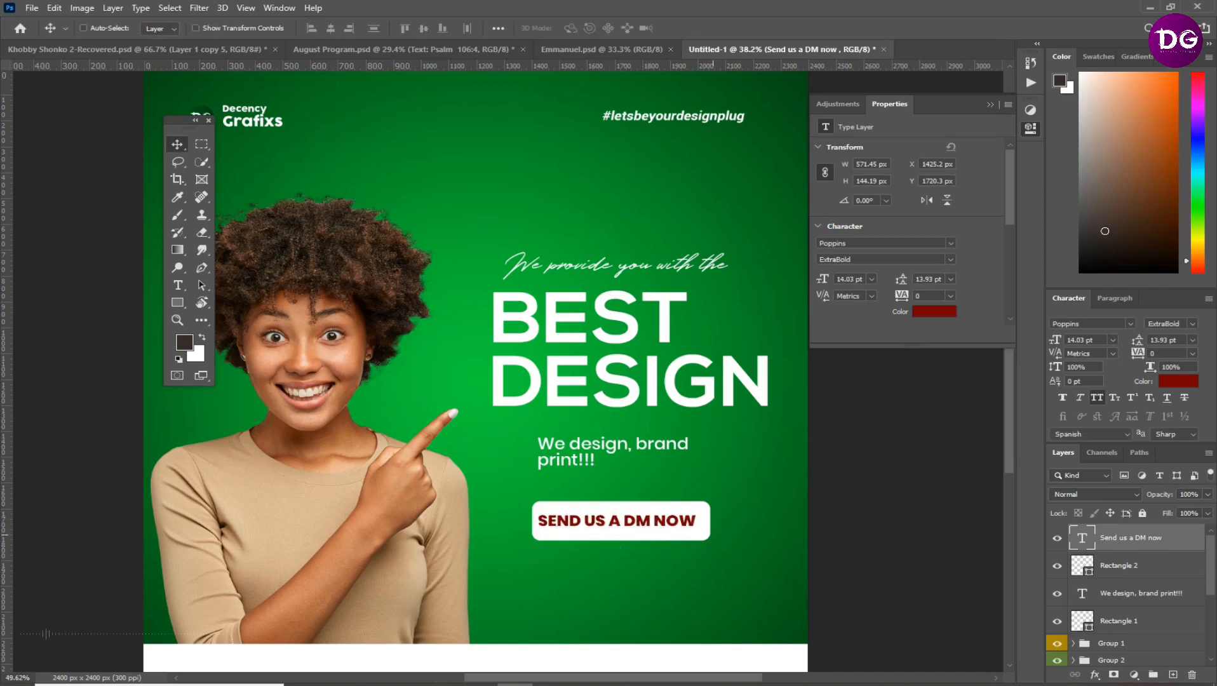
{"action": "scroll", "coordinate": [674, 536], "scroll_direction": "up", "scroll_amount": 5}
{"action": "left_click_drag", "start_coordinate": [419, 484], "coordinate": [434, 483]}
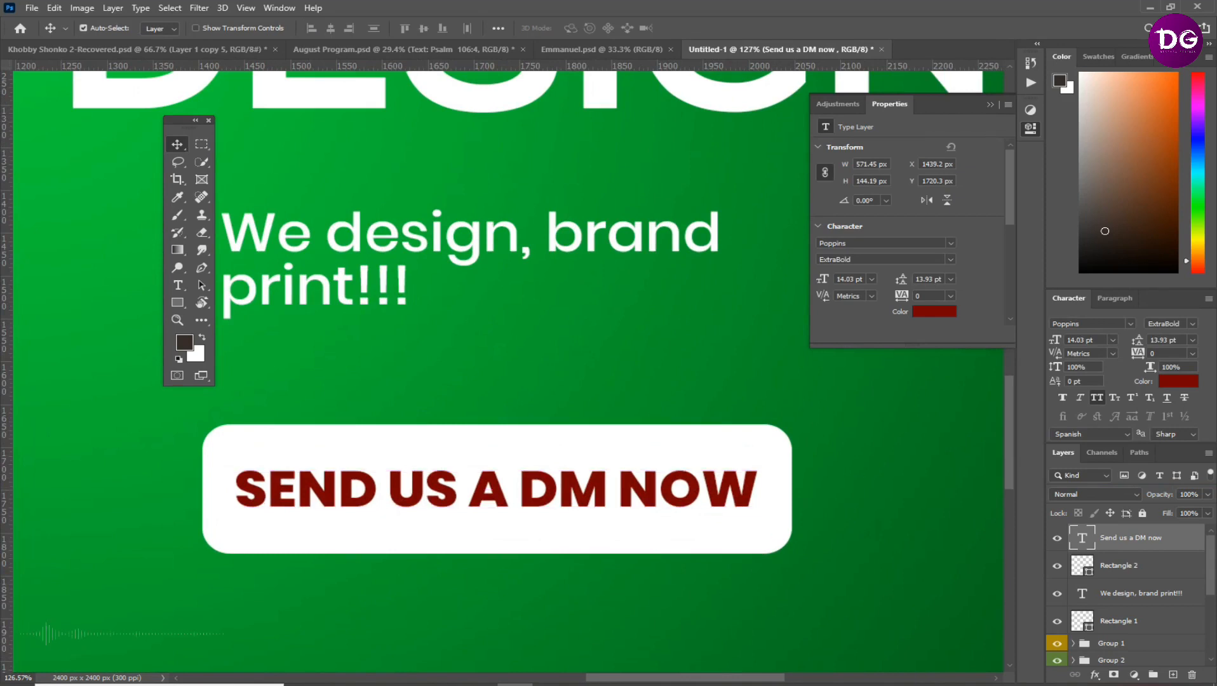
Cut the "SEND US A DM NOW" letters out of the white button with a mask from the inverted text selection, and hide the text layer
{"action": "left_click", "coordinate": [1082, 538], "text": "ctrl"}
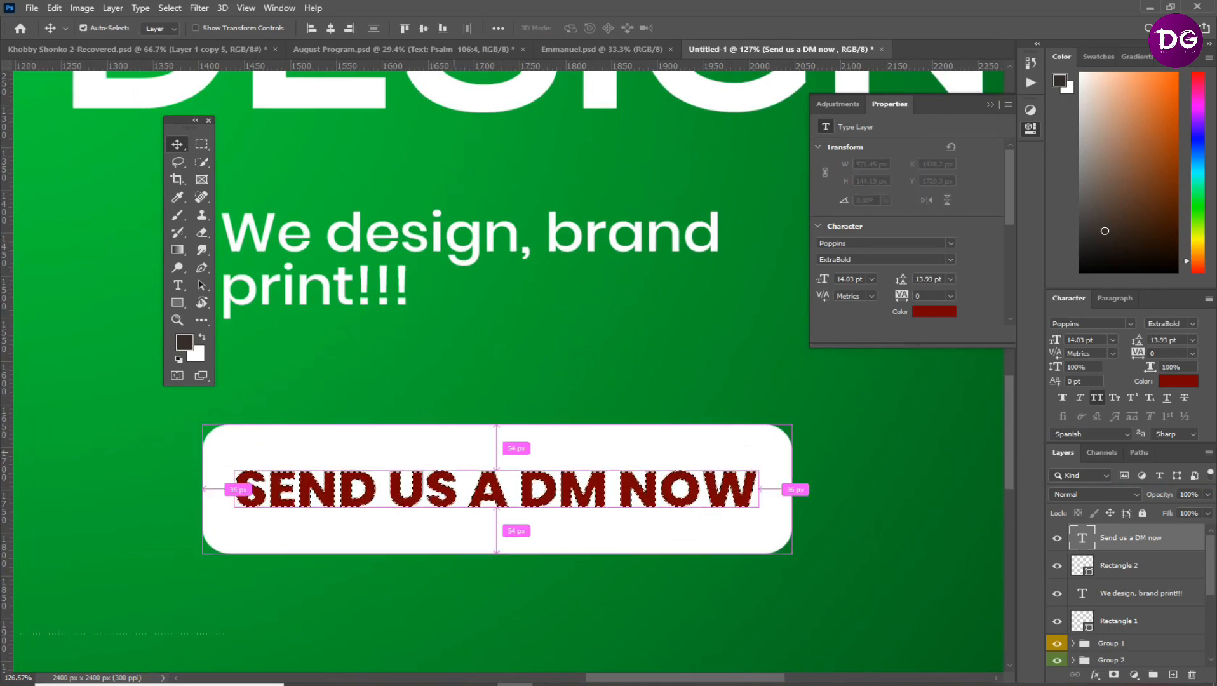
{"action": "right_click", "coordinate": [455, 457]}
{"action": "key", "text": "Escape"}
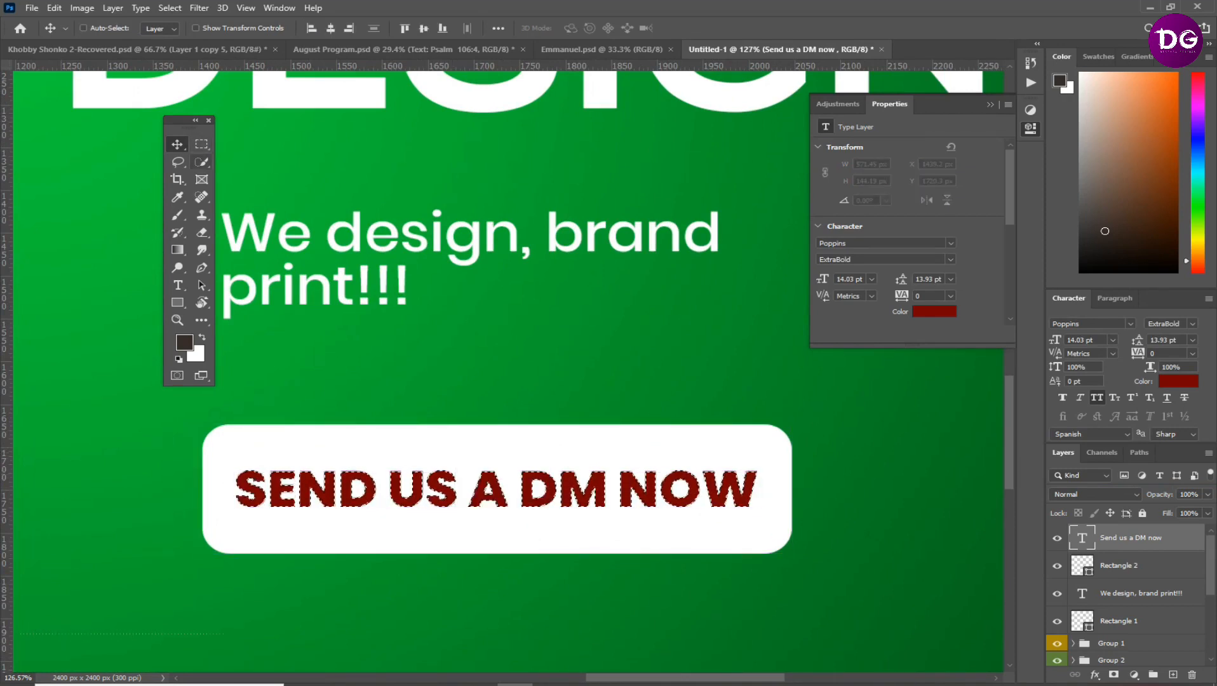
{"action": "left_click", "coordinate": [169, 8]}
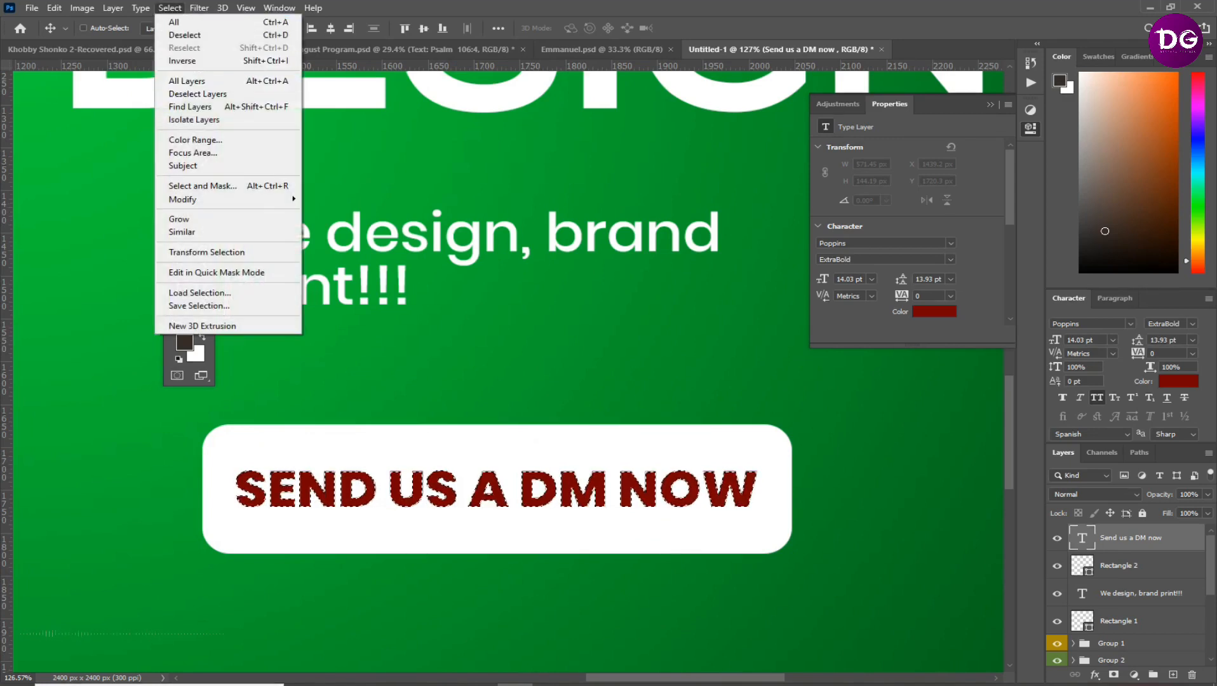
{"action": "left_click", "coordinate": [183, 61]}
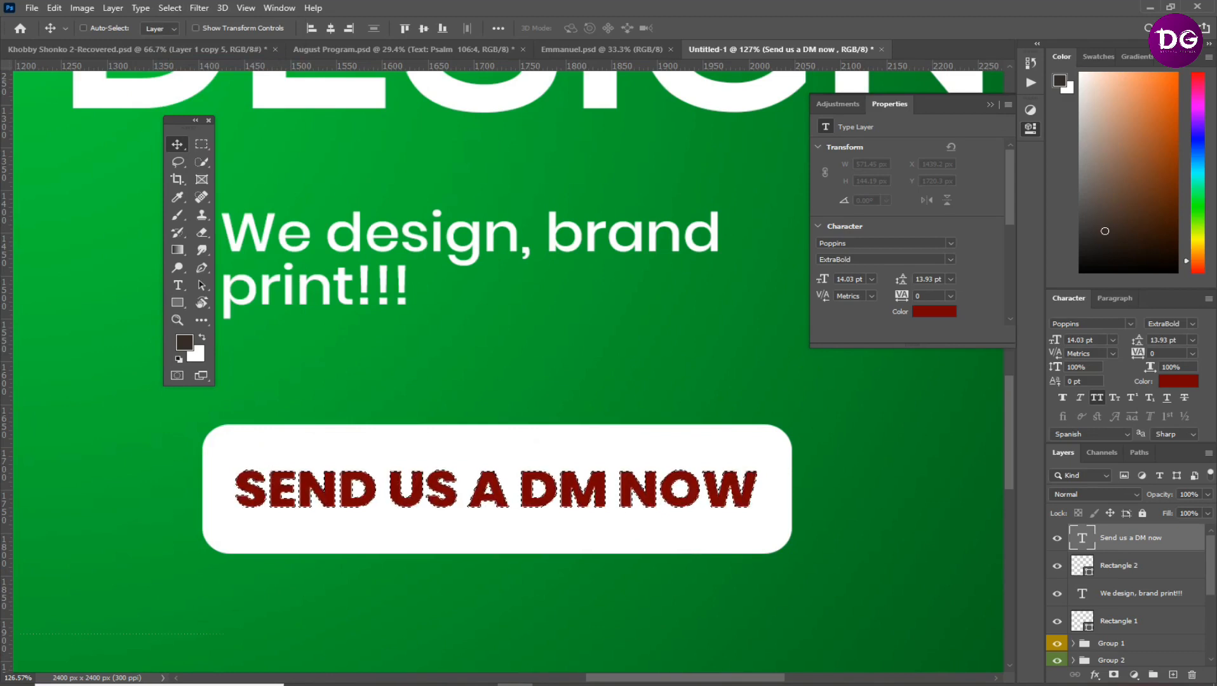
{"action": "left_click", "coordinate": [1119, 566]}
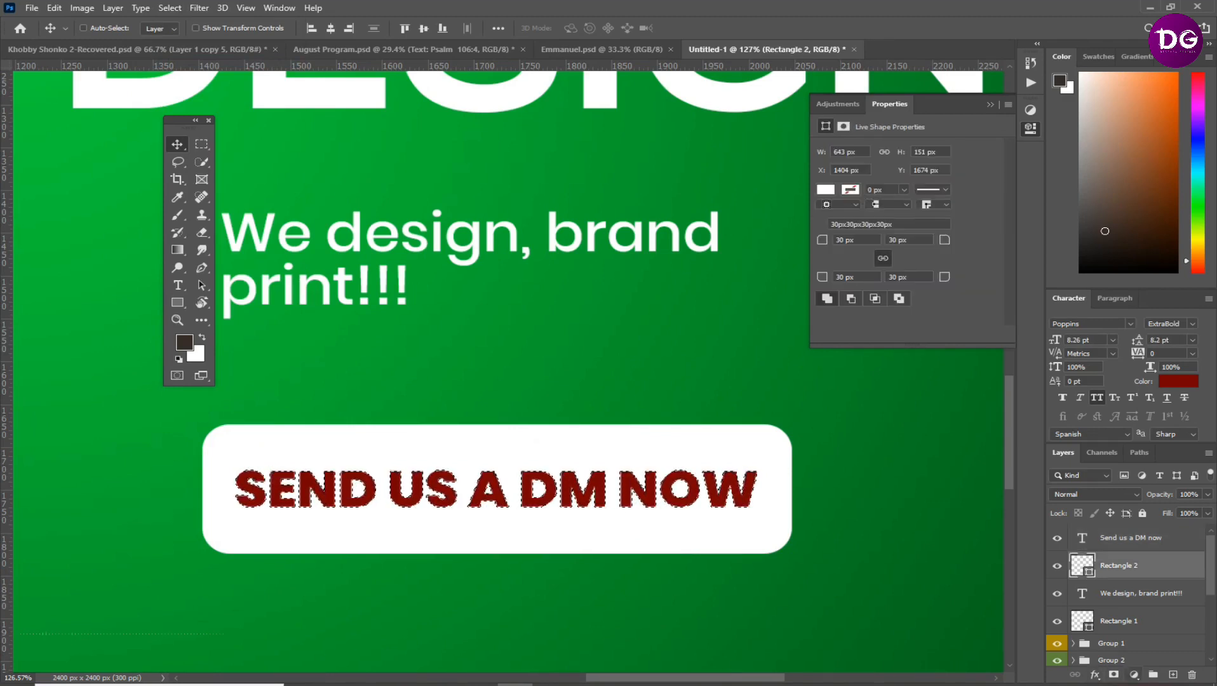
{"action": "left_click", "coordinate": [1114, 675]}
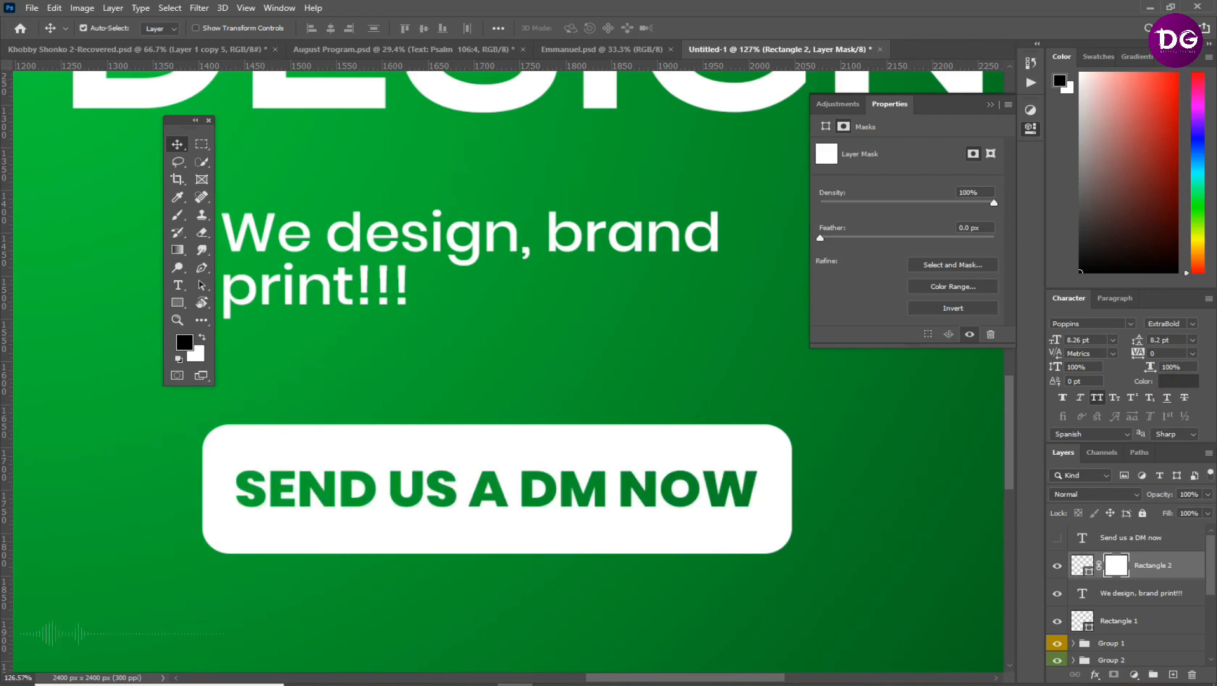
Group the "Send us a DM now" text layer with the masked button rectangle
{"action": "left_click", "coordinate": [1131, 538], "text": "ctrl"}
{"action": "key", "text": "ctrl+g"}
{"action": "scroll", "coordinate": [636, 472], "scroll_direction": "down", "scroll_amount": 10}
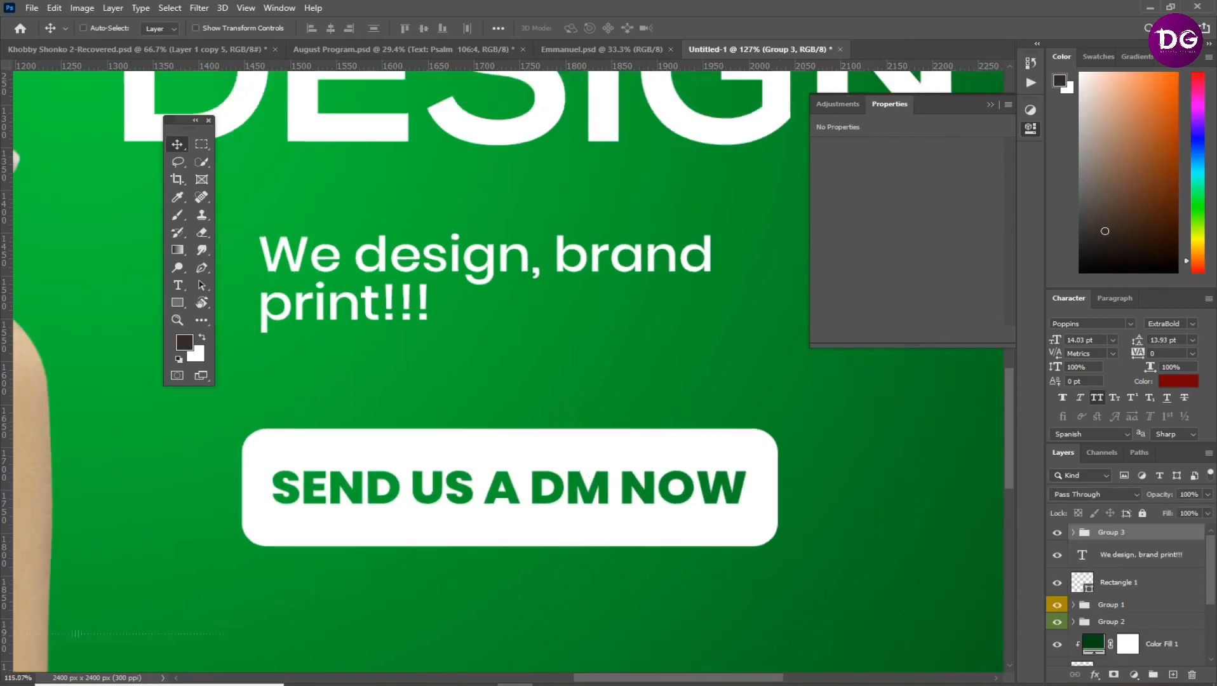
{"action": "scroll", "coordinate": [508, 371], "scroll_direction": "up", "scroll_amount": 4}
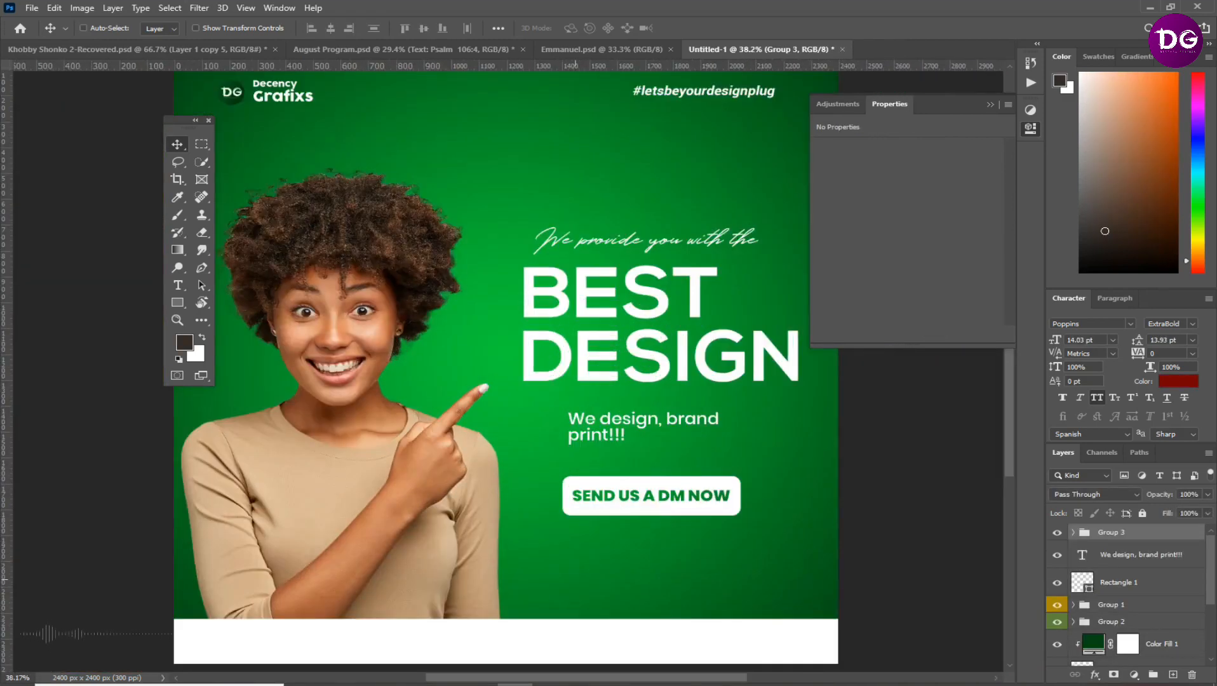
{"action": "scroll", "coordinate": [508, 372], "scroll_direction": "down", "scroll_amount": 2}
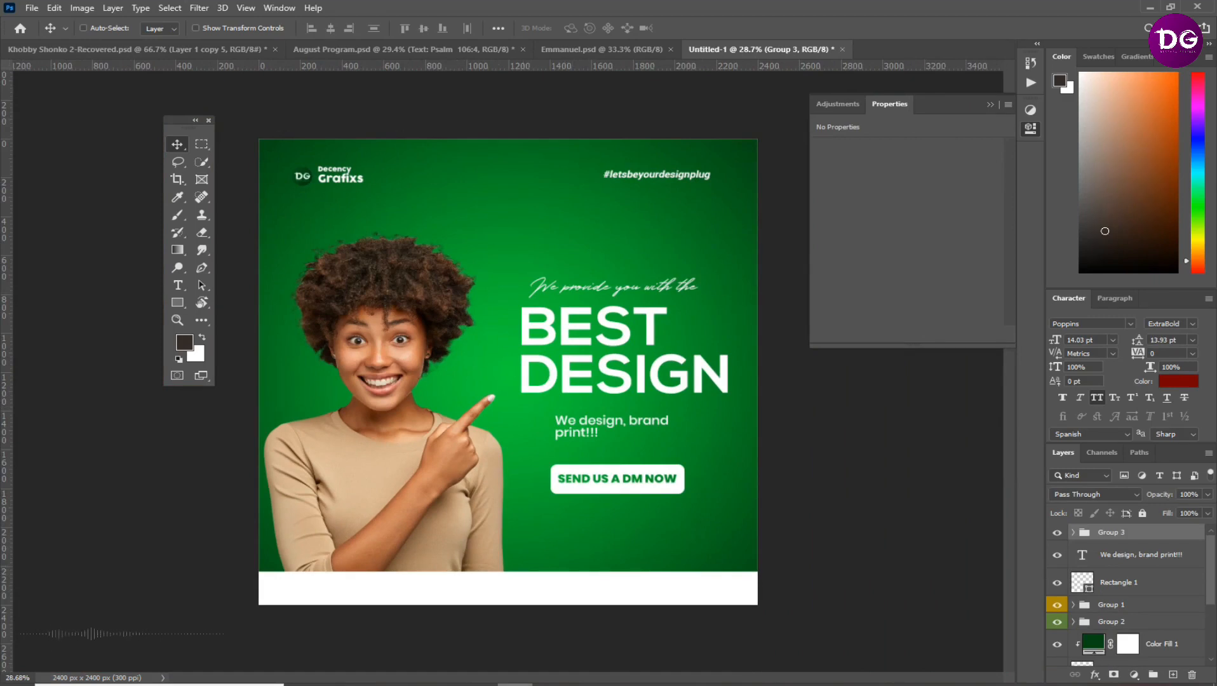
Place the Instagram, Facebook, WhatsApp and Youtube icons from the Social icons > Black folder into the flyer
{"action": "key", "text": "alt+Tab"}
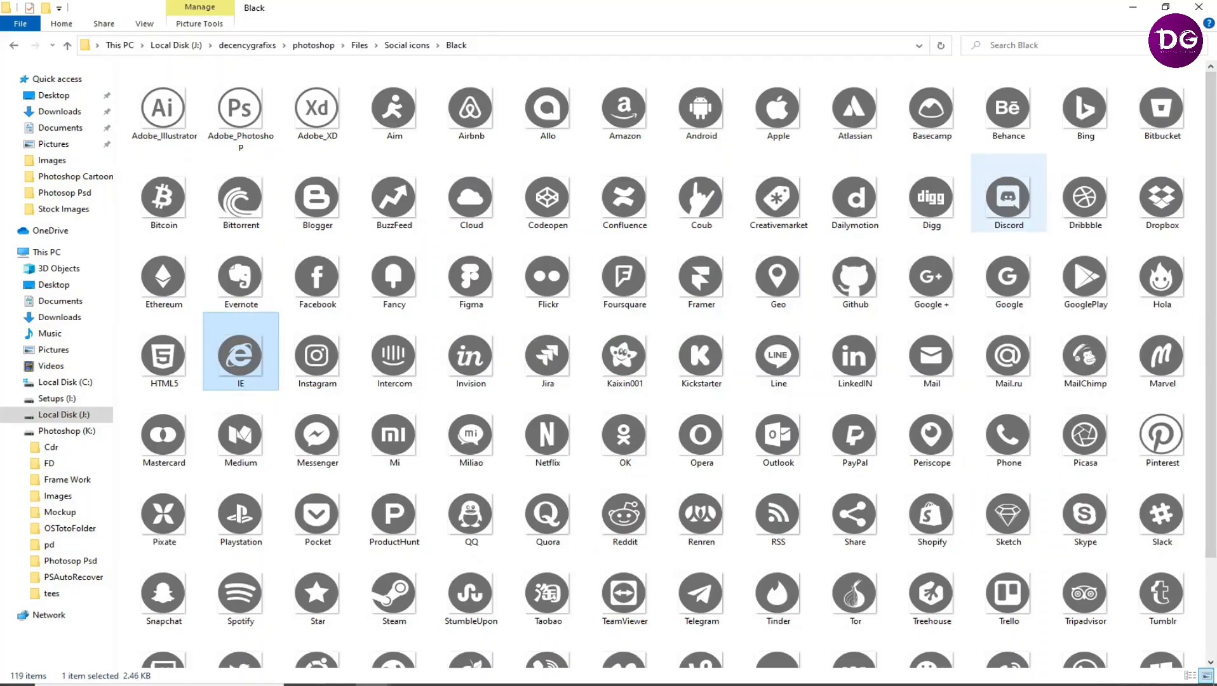
{"action": "left_click", "coordinate": [317, 355]}
{"action": "scroll", "coordinate": [1009, 438], "scroll_direction": "down", "scroll_amount": 3}
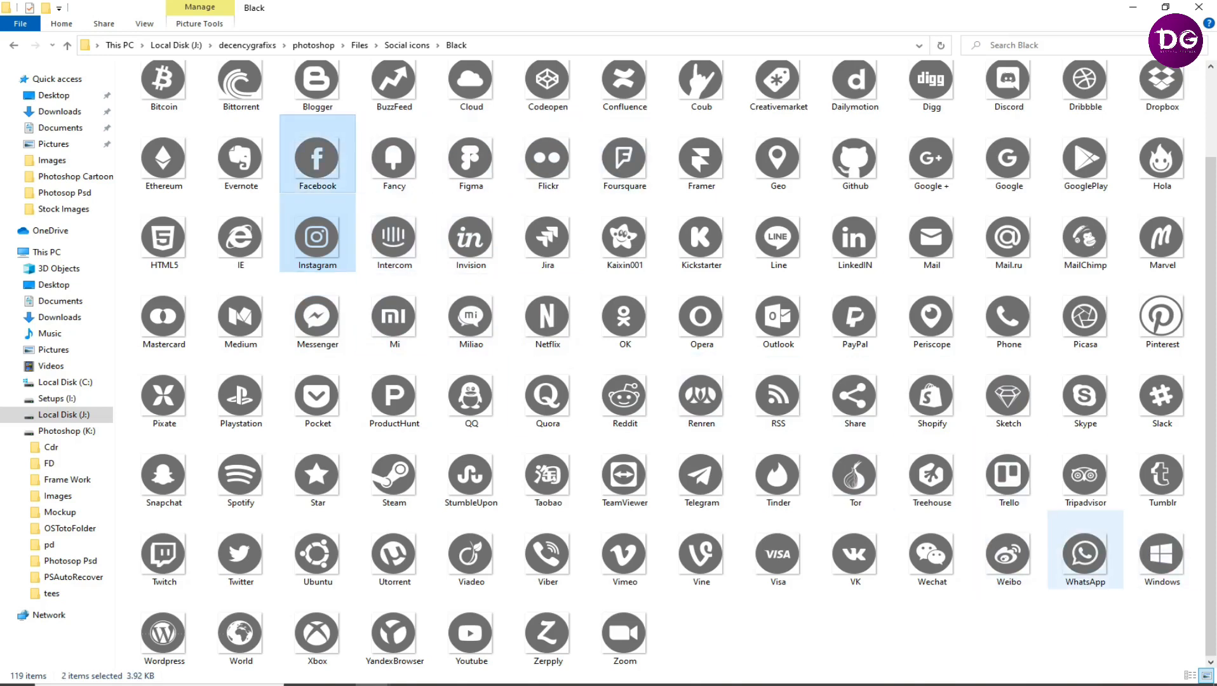
{"action": "left_click", "coordinate": [1085, 554], "text": "ctrl"}
{"action": "left_click", "coordinate": [471, 633], "text": "ctrl"}
{"action": "left_click_drag", "start_coordinate": [471, 634], "coordinate": [563, 377]}
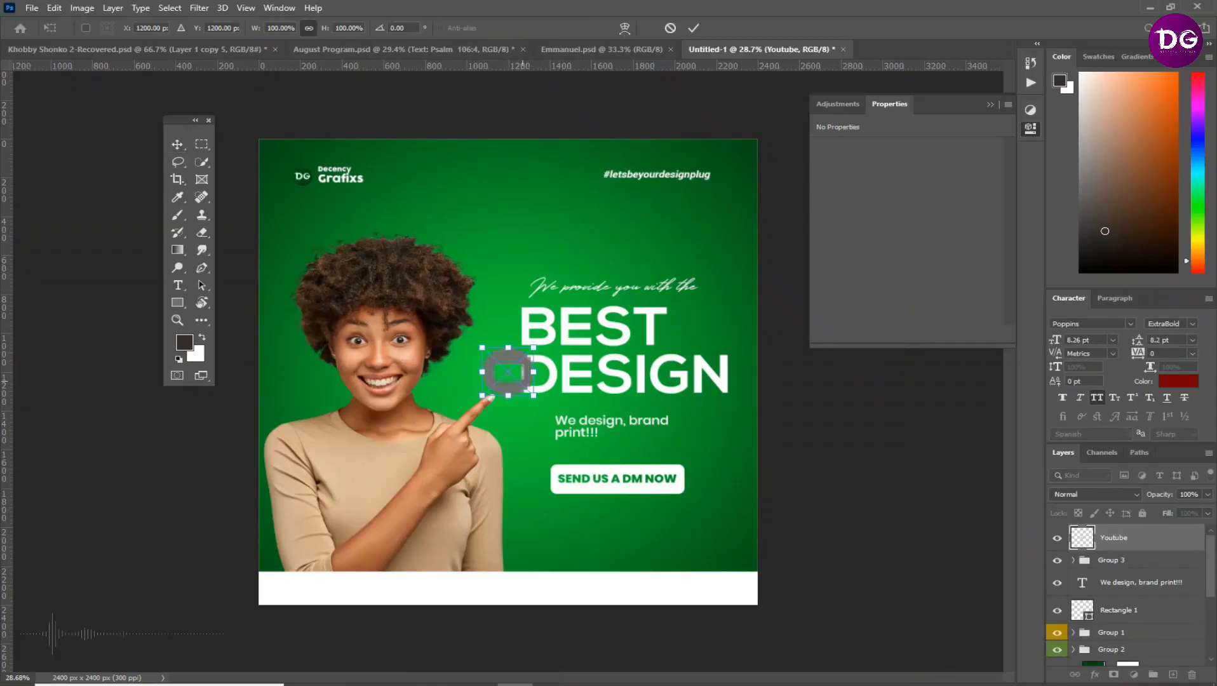
{"action": "key", "text": "Return"}
{"action": "key", "text": "Return"}
{"action": "key", "text": "Return"}
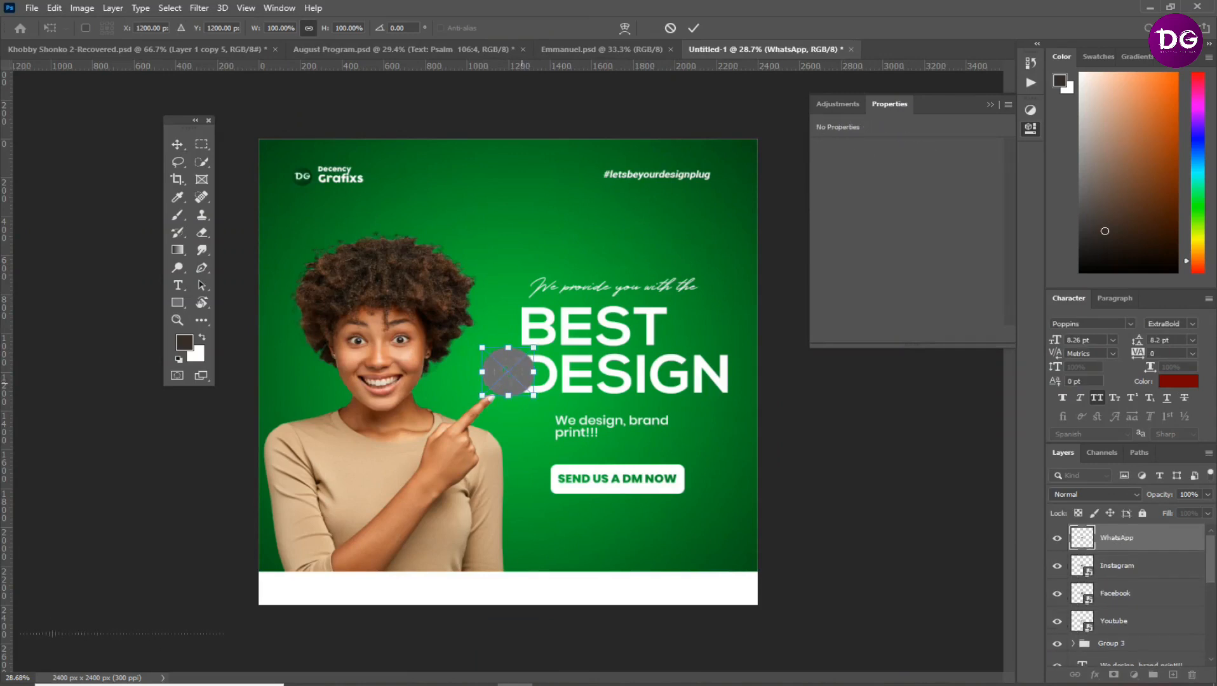
{"action": "key", "text": "Return"}
Group the four social icon layers and label both this group and the DM button group blue
{"action": "left_click", "coordinate": [1114, 622], "text": "shift"}
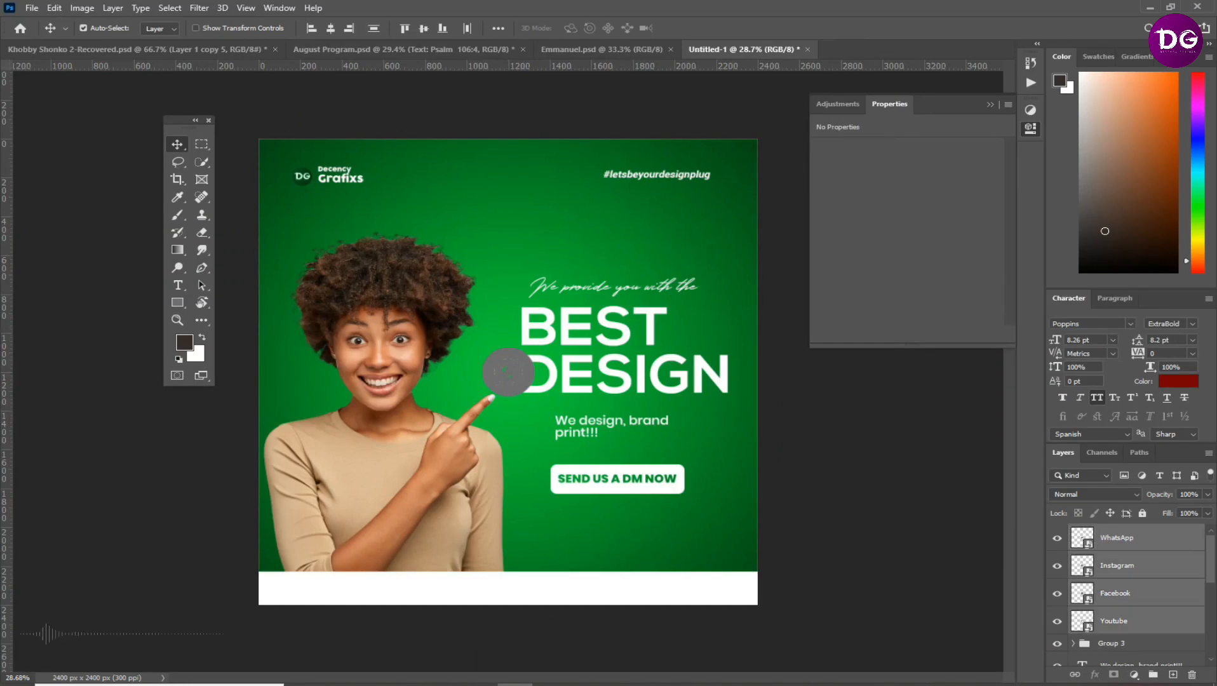
{"action": "key", "text": "ctrl+g"}
{"action": "right_click", "coordinate": [1057, 533]}
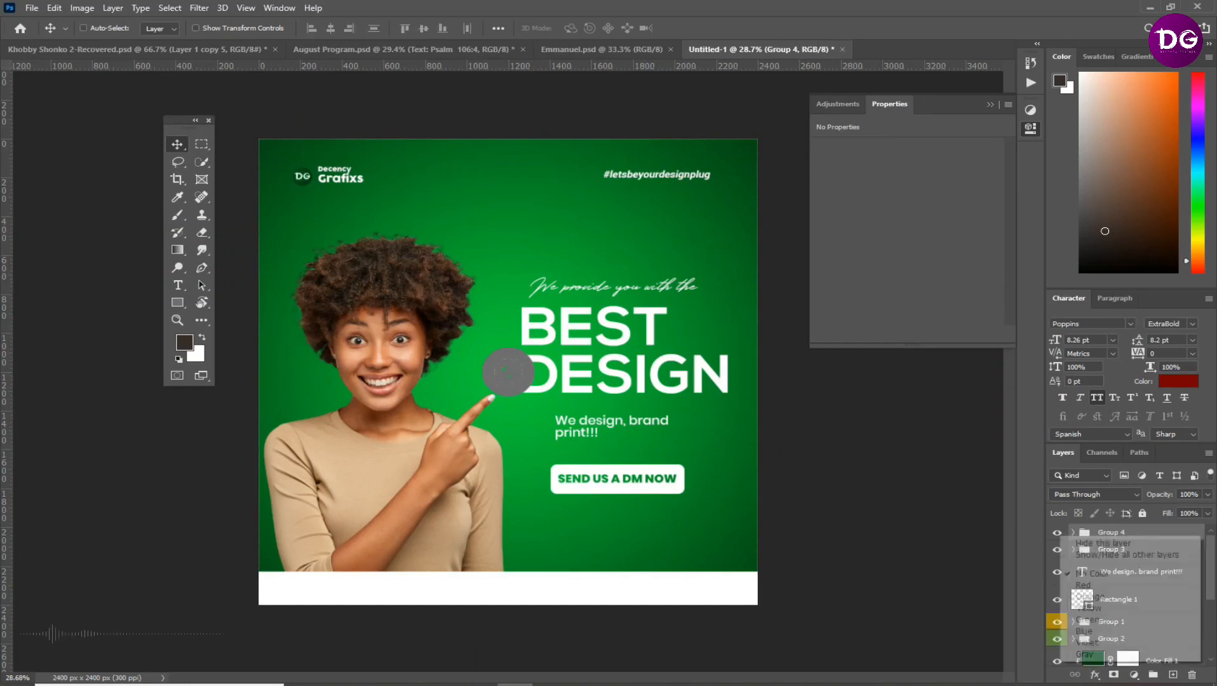
{"action": "left_click", "coordinate": [1084, 631]}
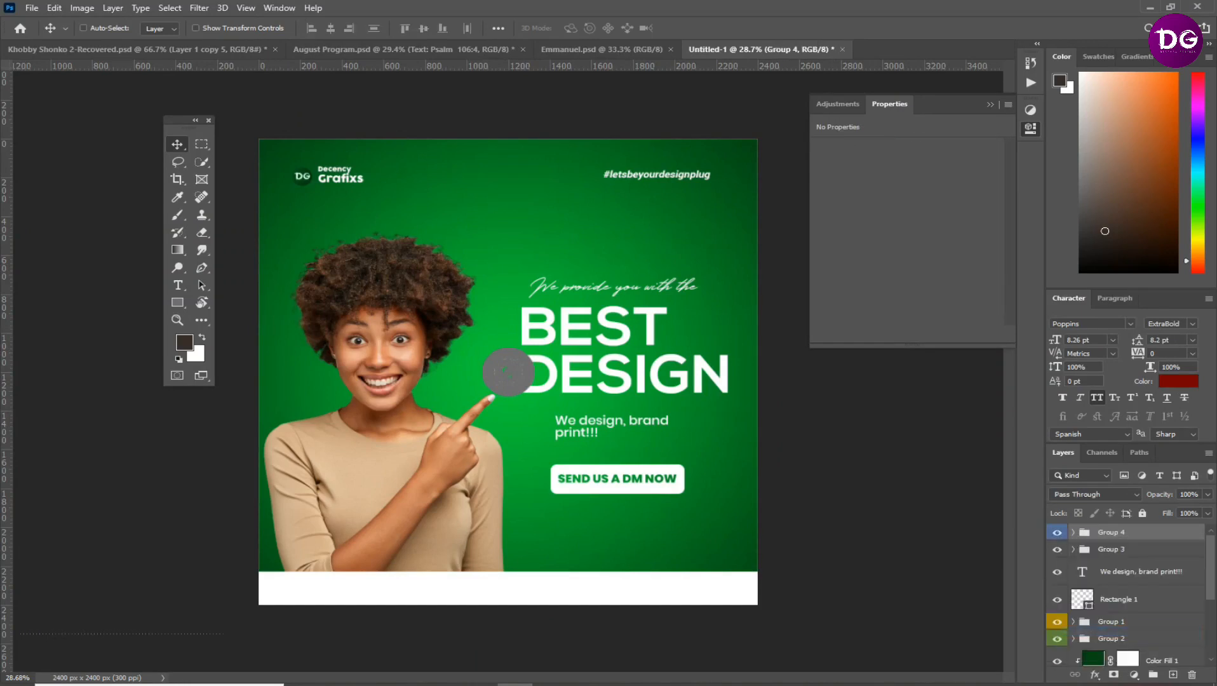
{"action": "right_click", "coordinate": [1057, 550]}
{"action": "left_click", "coordinate": [1084, 533]}
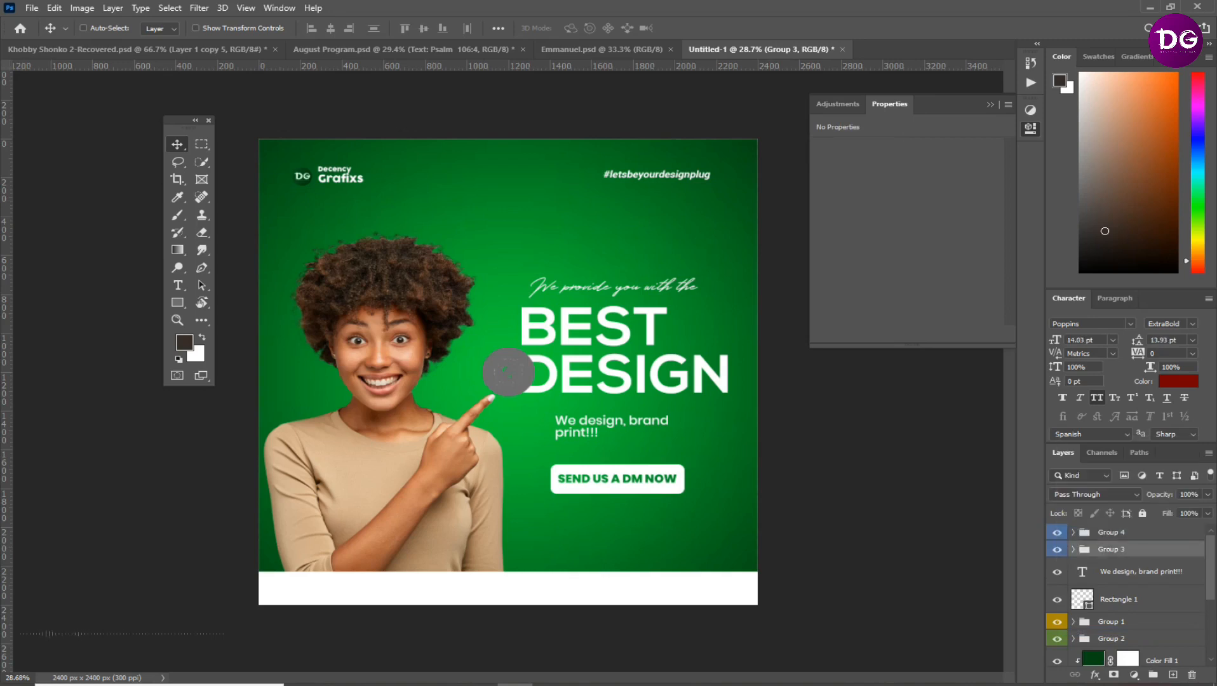
Move the social icons group onto the white footer bar and scale the icons down to about 101 px
{"action": "left_click", "coordinate": [1112, 532]}
{"action": "left_click_drag", "start_coordinate": [518, 367], "coordinate": [445, 597]}
{"action": "scroll", "coordinate": [445, 598], "scroll_direction": "up", "scroll_amount": 9}
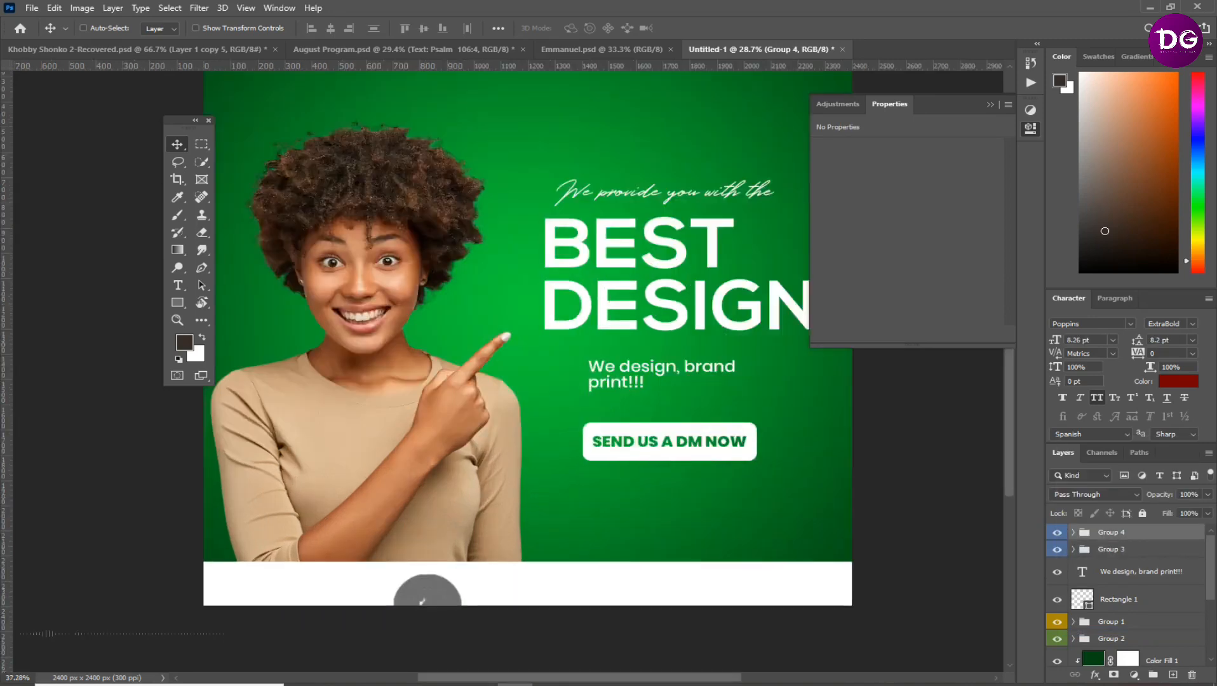
{"action": "scroll", "coordinate": [500, 572], "scroll_direction": "down", "scroll_amount": 3}
{"action": "left_click_drag", "start_coordinate": [445, 594], "coordinate": [437, 562]}
{"action": "key", "text": "ctrl+t"}
{"action": "left_click_drag", "start_coordinate": [491, 523], "coordinate": [233, 554]}
{"action": "key", "text": "Return"}
{"action": "key", "text": "ctrl+t"}
{"action": "key", "text": "Return"}
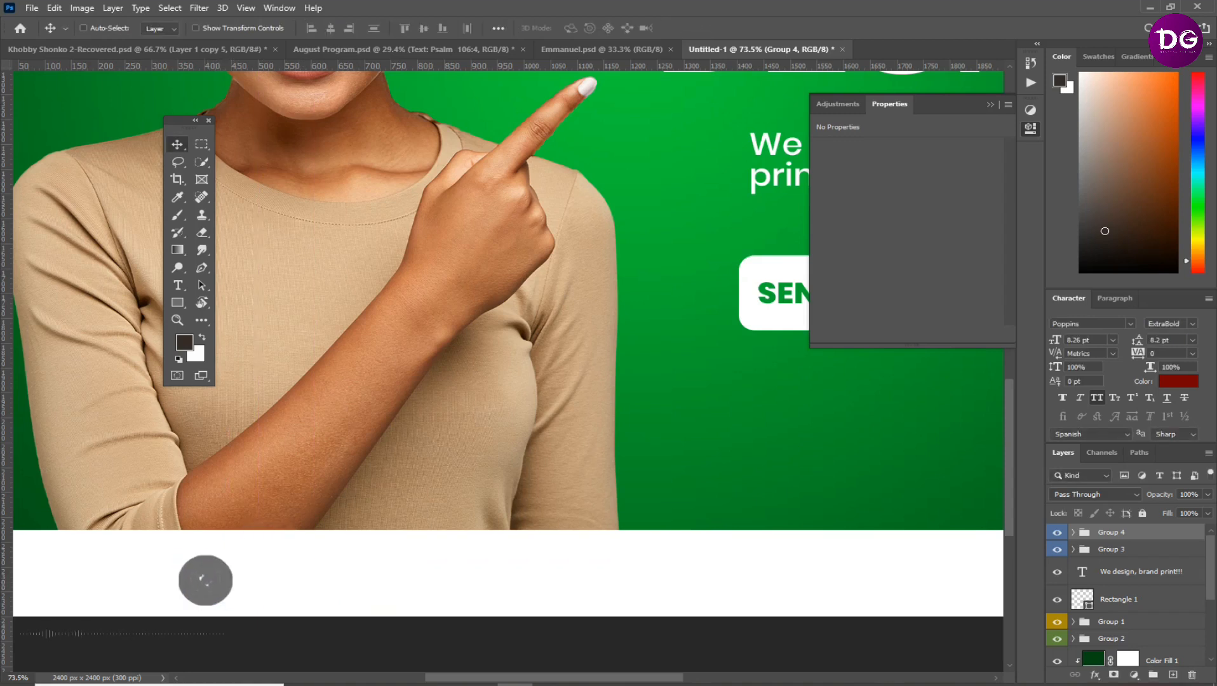
Expand the social icons group and move the WhatsApp icon horizontally to the right part of the footer bar
{"action": "left_click", "coordinate": [1074, 533]}
{"action": "scroll", "coordinate": [317, 484], "scroll_direction": "down", "scroll_amount": 5}
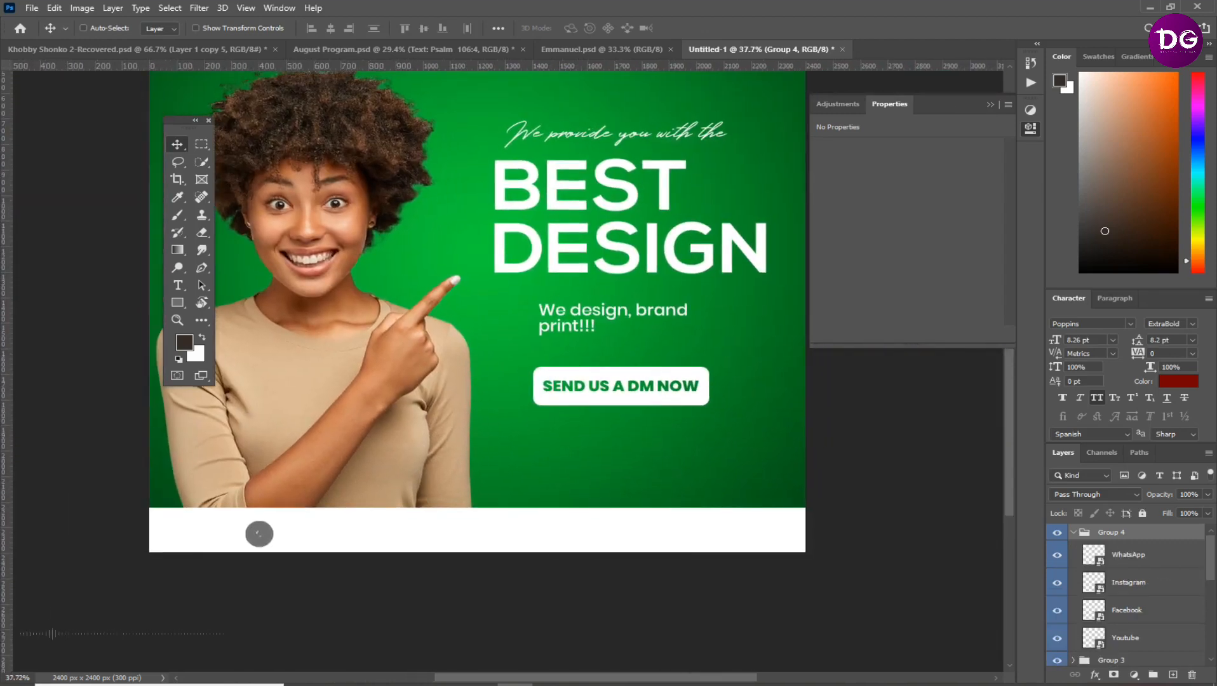
{"action": "left_click", "coordinate": [1129, 551]}
{"action": "left_click_drag", "start_coordinate": [259, 533], "coordinate": [643, 533]}
Place the Facebook and Youtube icons side by side near the middle of the footer bar
{"action": "left_click", "coordinate": [1129, 582]}
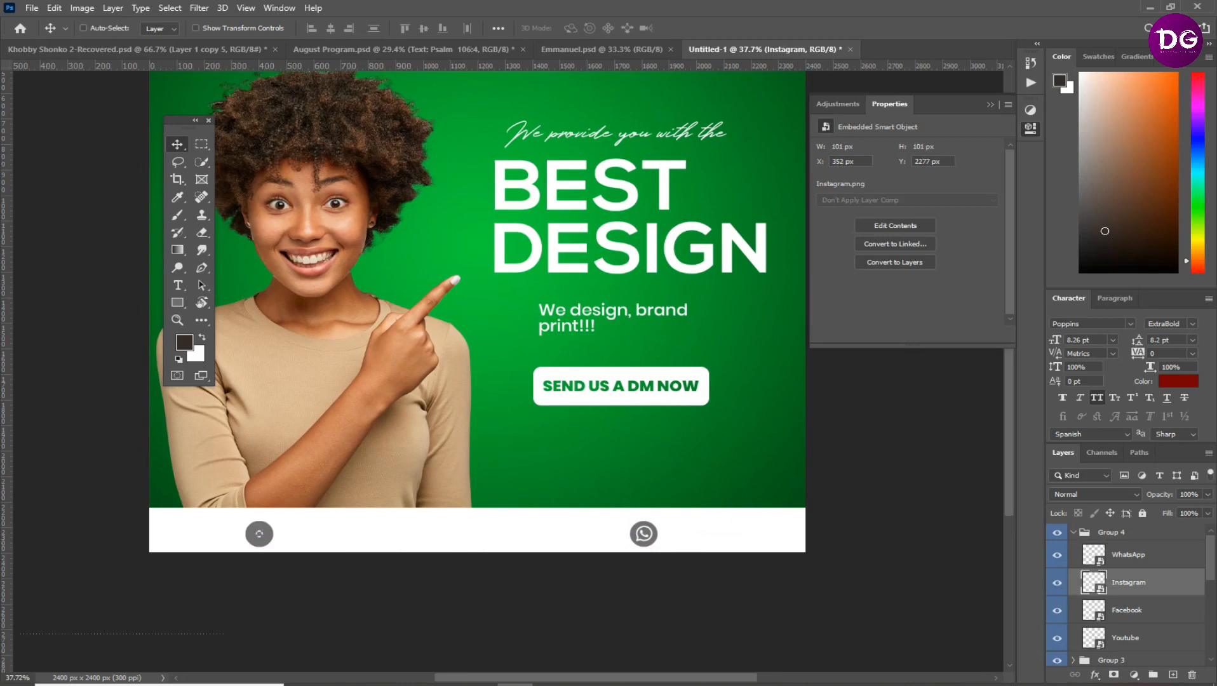
{"action": "left_click", "coordinate": [1128, 610]}
{"action": "left_click", "coordinate": [1126, 637], "text": "shift"}
{"action": "left_click_drag", "start_coordinate": [259, 534], "coordinate": [405, 533]}
{"action": "left_click", "coordinate": [1127, 638]}
{"action": "left_click_drag", "start_coordinate": [492, 539], "coordinate": [491, 539]}
{"action": "key", "text": "shift+Right"}
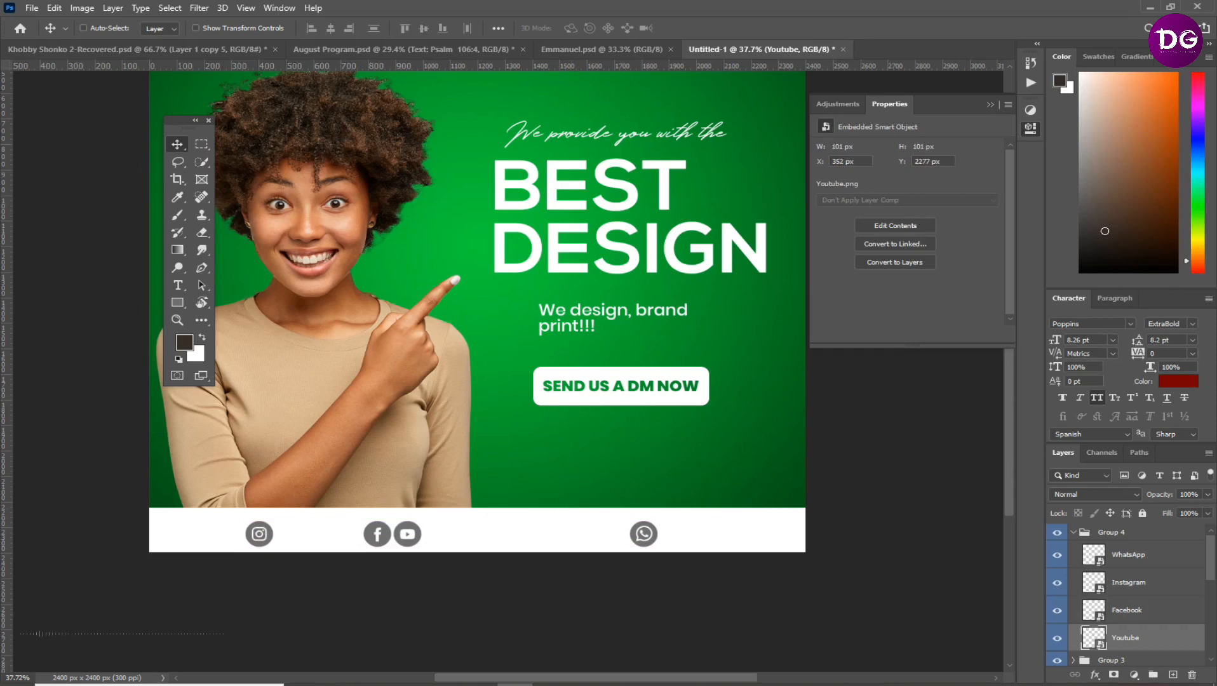
Move the Instagram icon left to X 158 px and shift the Facebook and Youtube pair slightly right
{"action": "left_click", "coordinate": [259, 534], "text": "ctrl"}
{"action": "left_click_drag", "start_coordinate": [259, 533], "coordinate": [206, 534]}
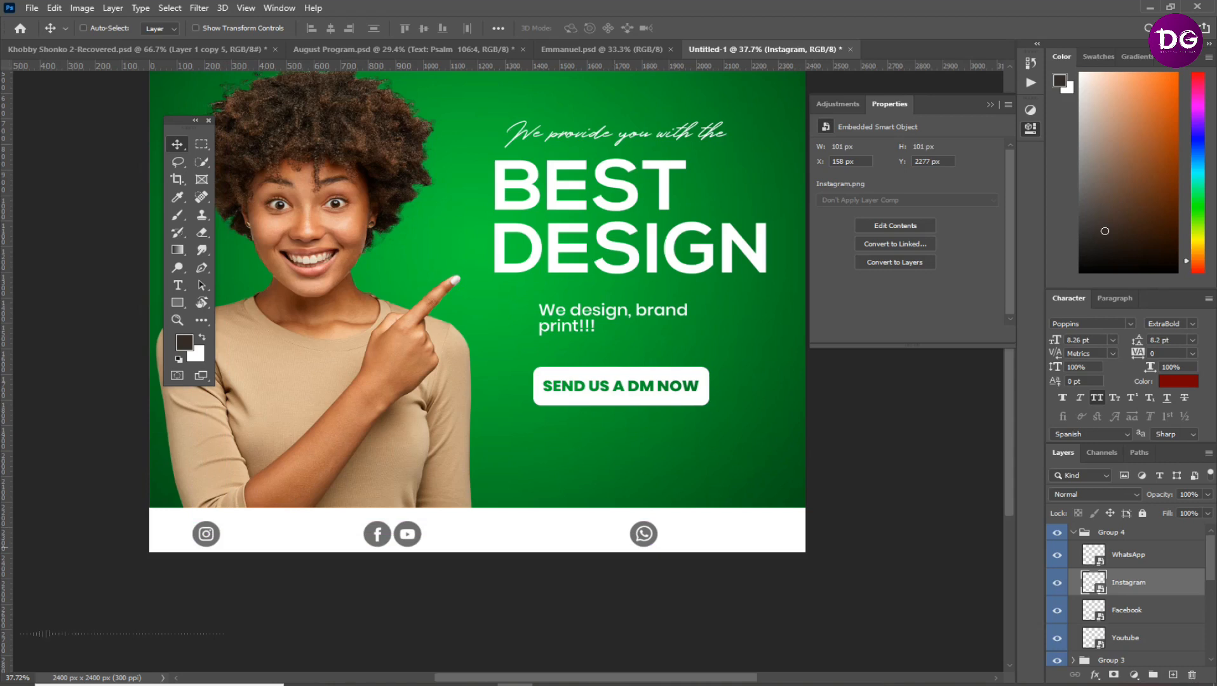
{"action": "key", "text": "ctrl"}
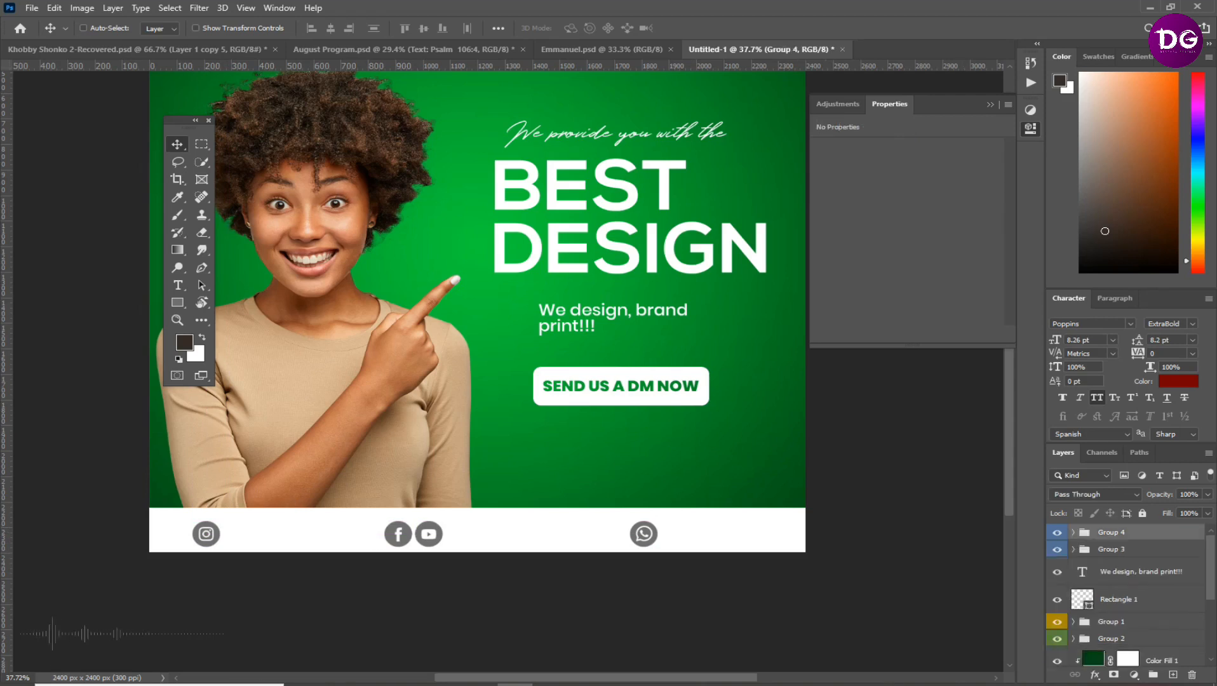
Apply a Color Overlay in dark green #004814 to the social icons group
{"action": "right_click", "coordinate": [1099, 532]}
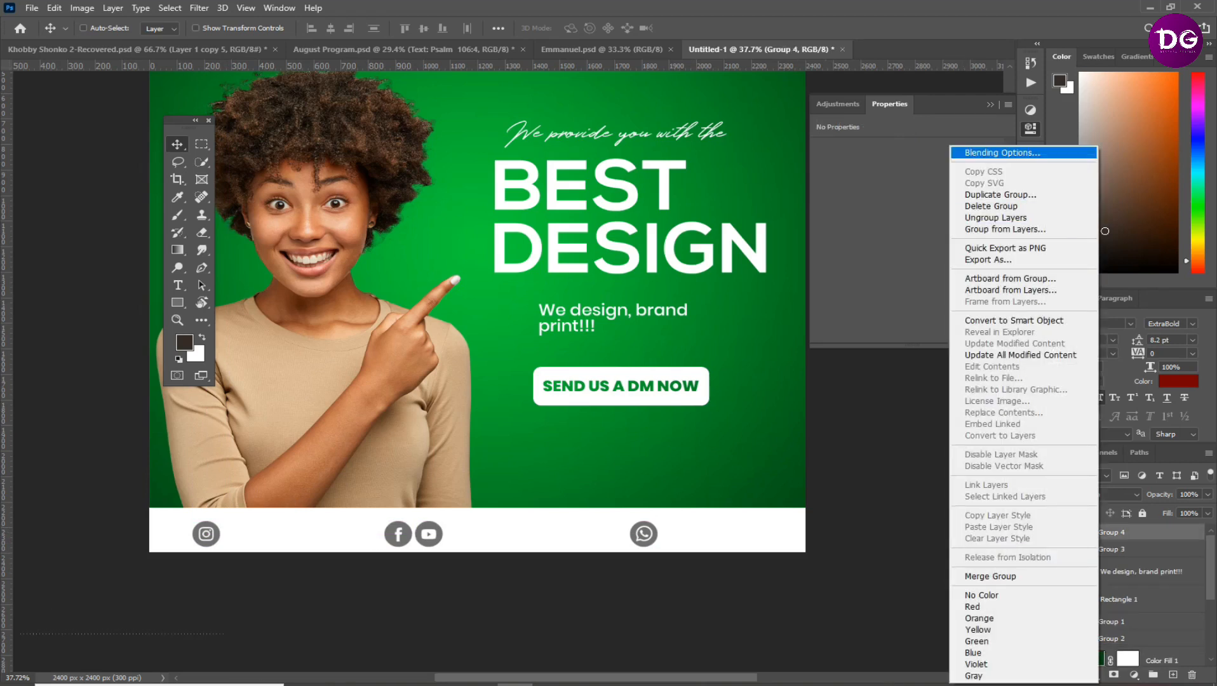
{"action": "left_click", "coordinate": [1002, 152]}
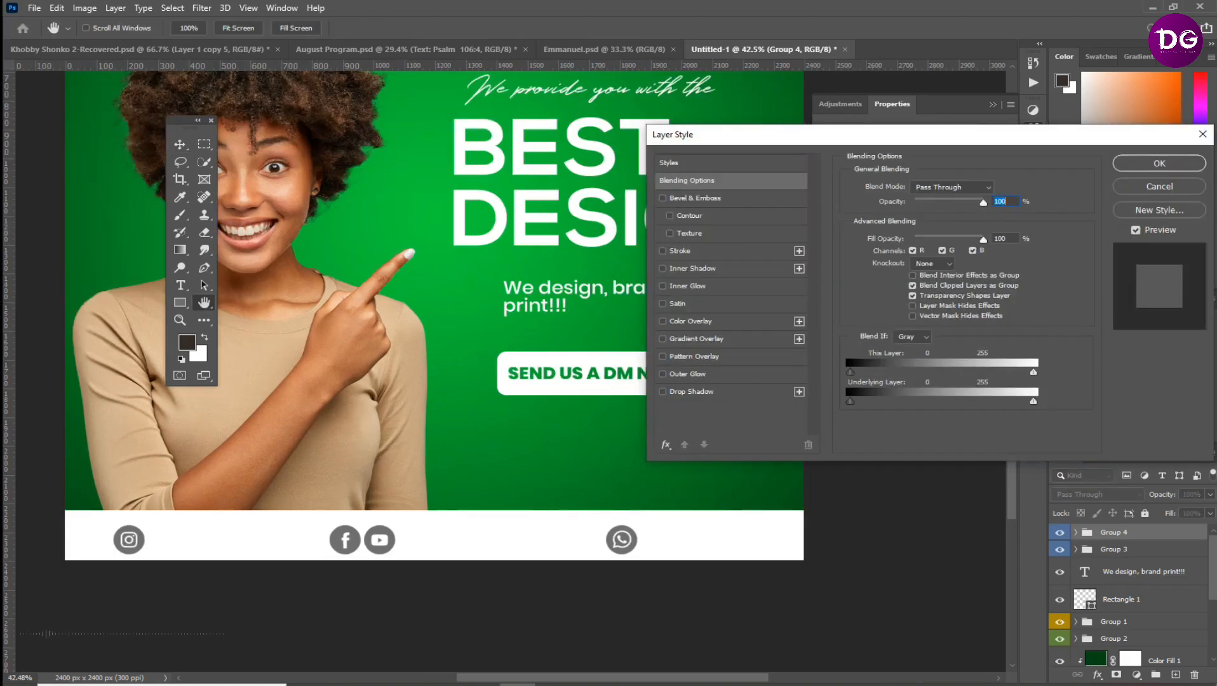
{"action": "left_click", "coordinate": [686, 322]}
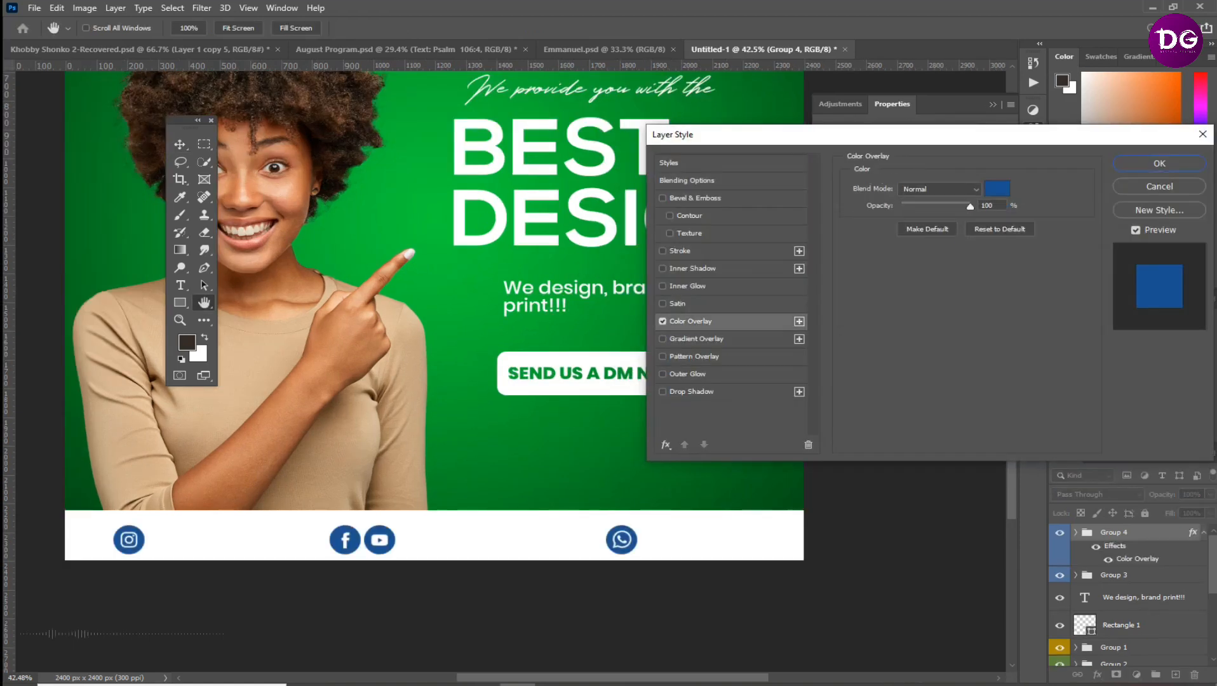
{"action": "left_click", "coordinate": [997, 188]}
{"action": "left_click", "coordinate": [794, 498]}
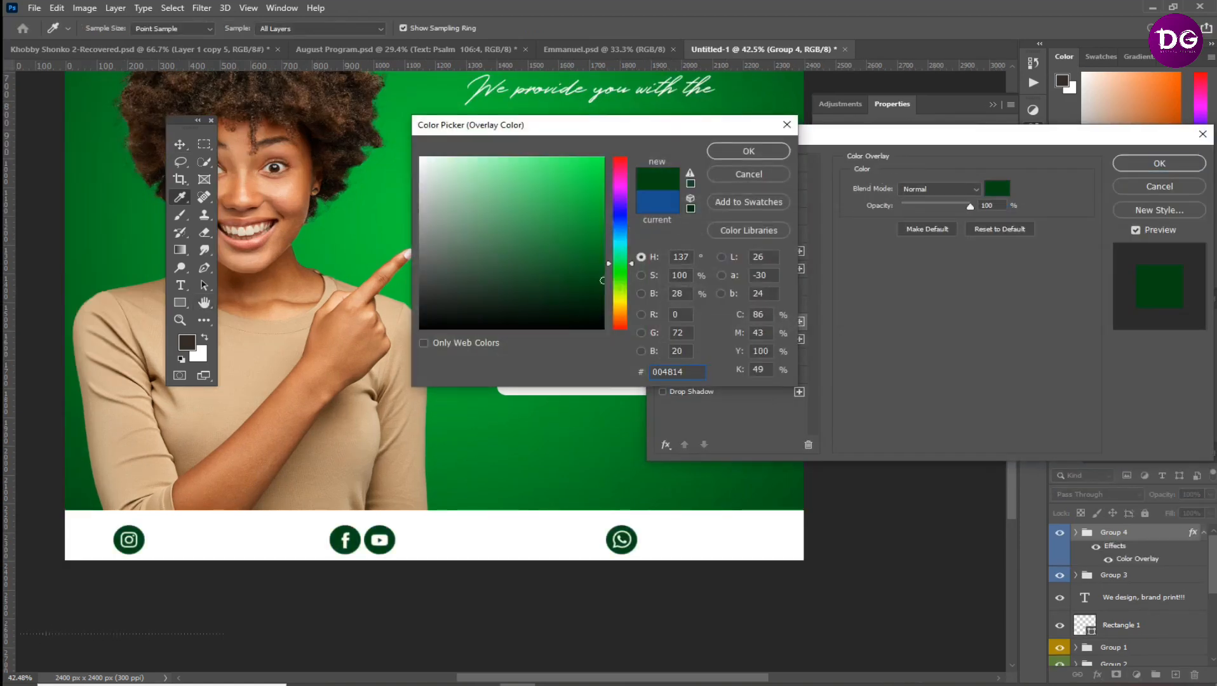
{"action": "left_click", "coordinate": [749, 151]}
{"action": "scroll", "coordinate": [377, 579], "scroll_direction": "down", "scroll_amount": 7}
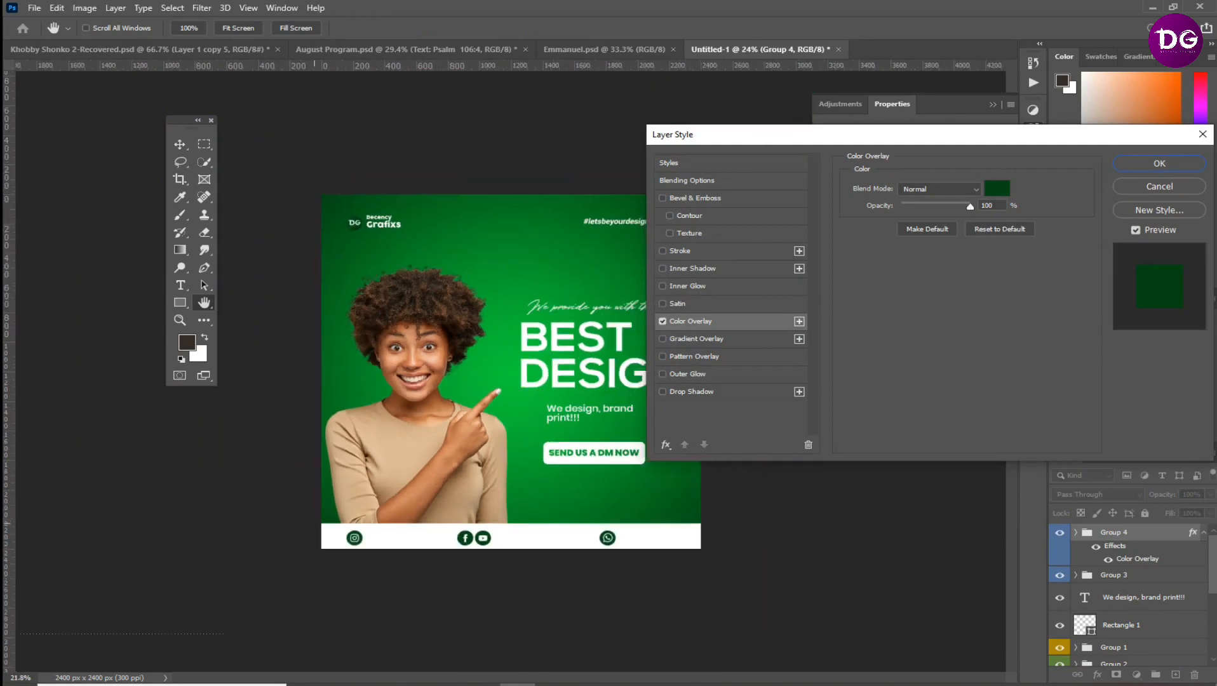
{"action": "scroll", "coordinate": [377, 579], "scroll_direction": "up", "scroll_amount": 7}
{"action": "left_click", "coordinate": [1159, 164]}
{"action": "scroll", "coordinate": [511, 372], "scroll_direction": "down", "scroll_amount": 3}
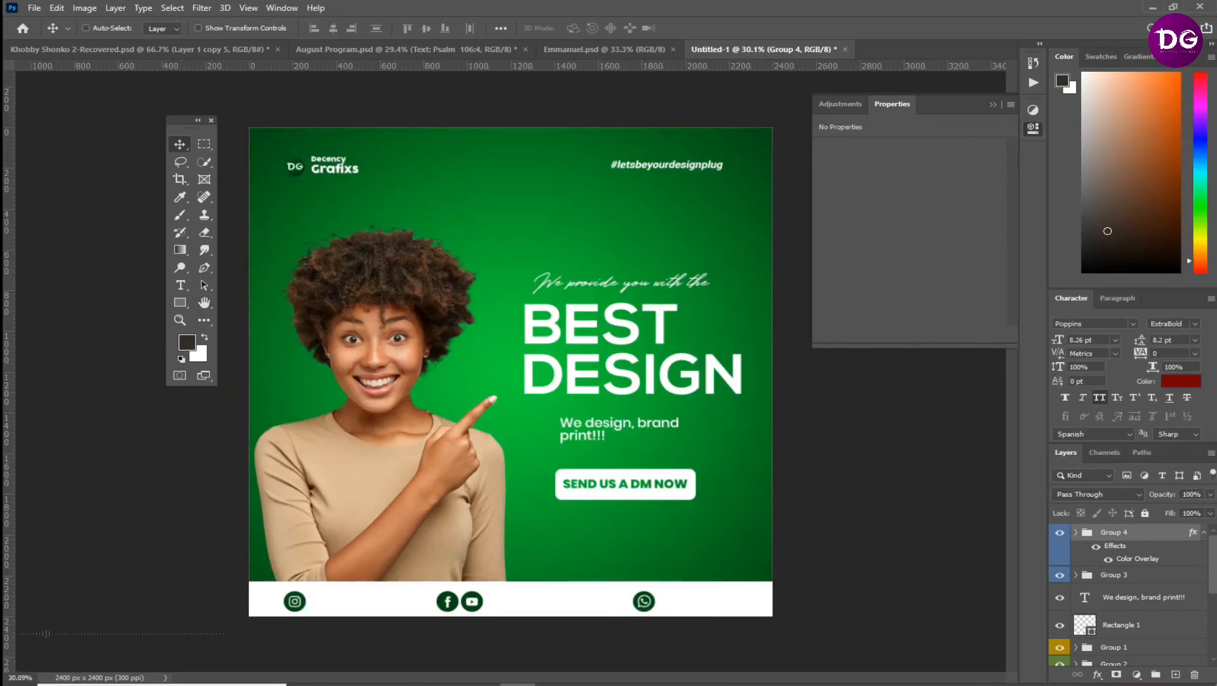
Add the text "decencygrafixs17" on a new type layer above the Instagram icon layer
{"action": "left_click", "coordinate": [1076, 533]}
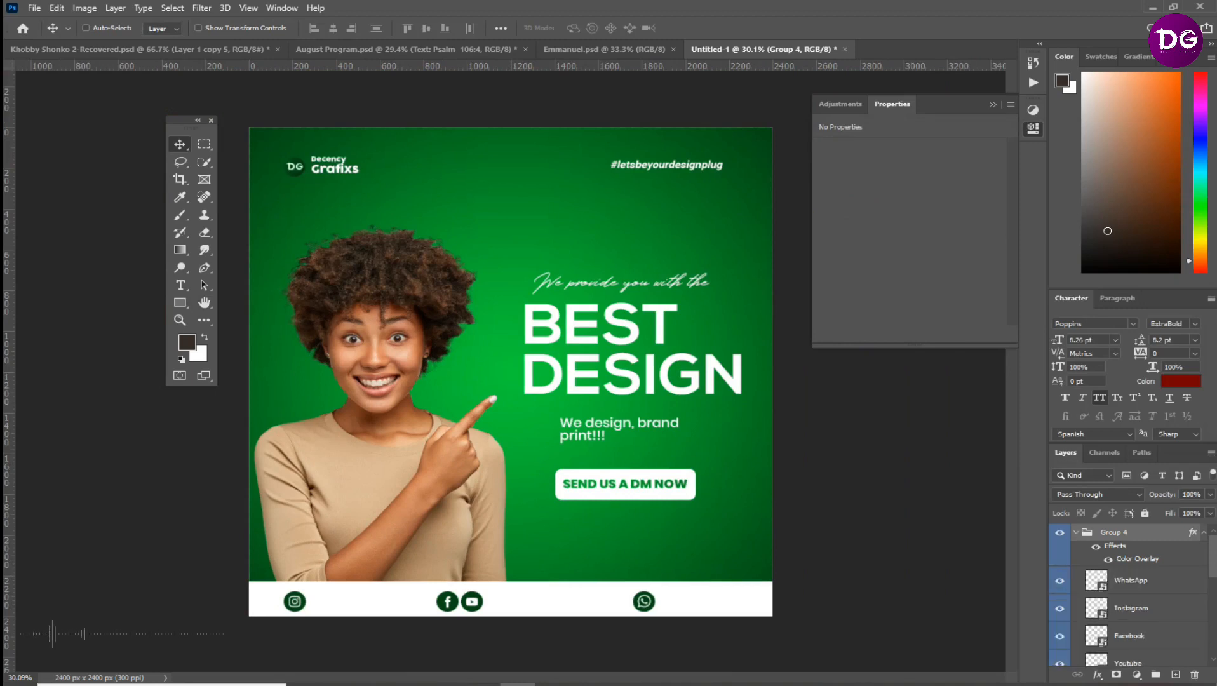
{"action": "scroll", "coordinate": [1131, 591], "scroll_direction": "down", "scroll_amount": 3}
{"action": "scroll", "coordinate": [1131, 591], "scroll_direction": "up", "scroll_amount": 2}
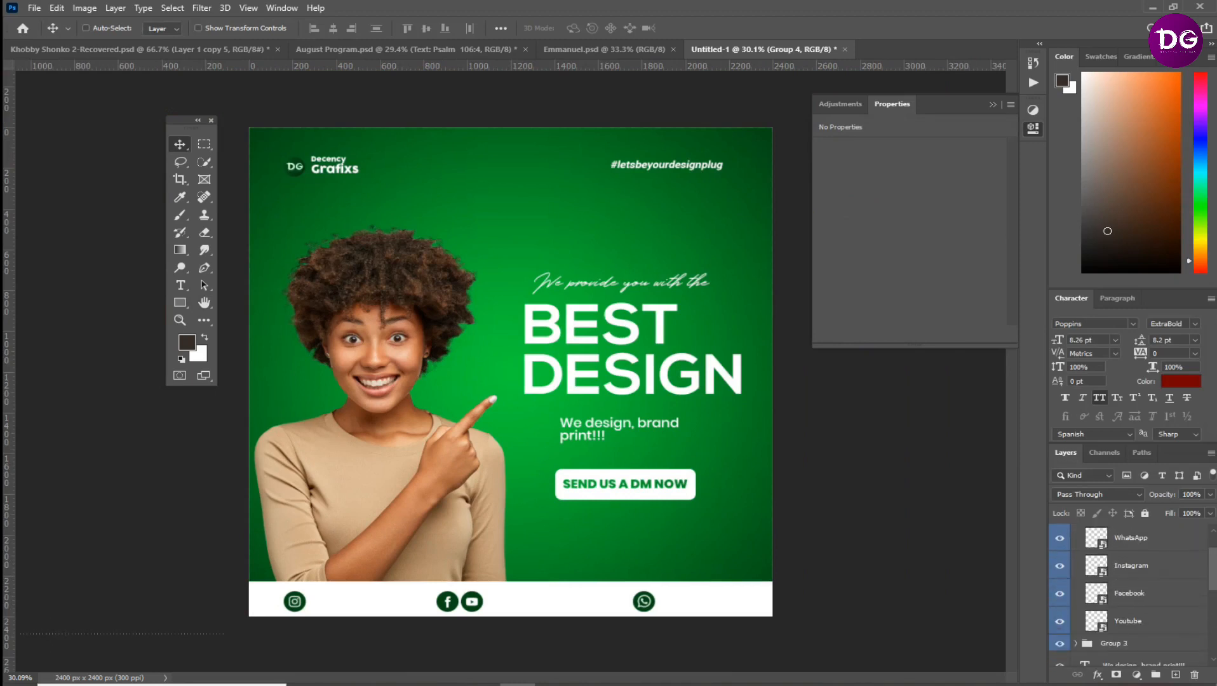
{"action": "left_click", "coordinate": [1131, 566]}
{"action": "key", "text": "ctrl"}
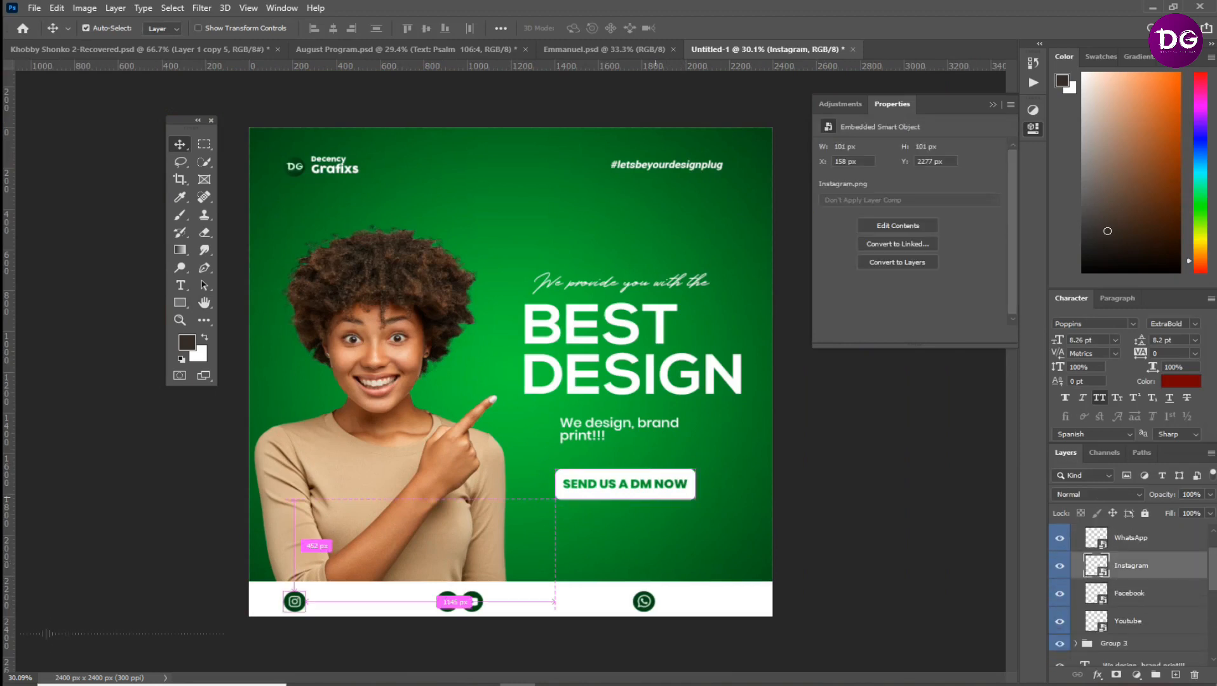
{"action": "key", "text": "t"}
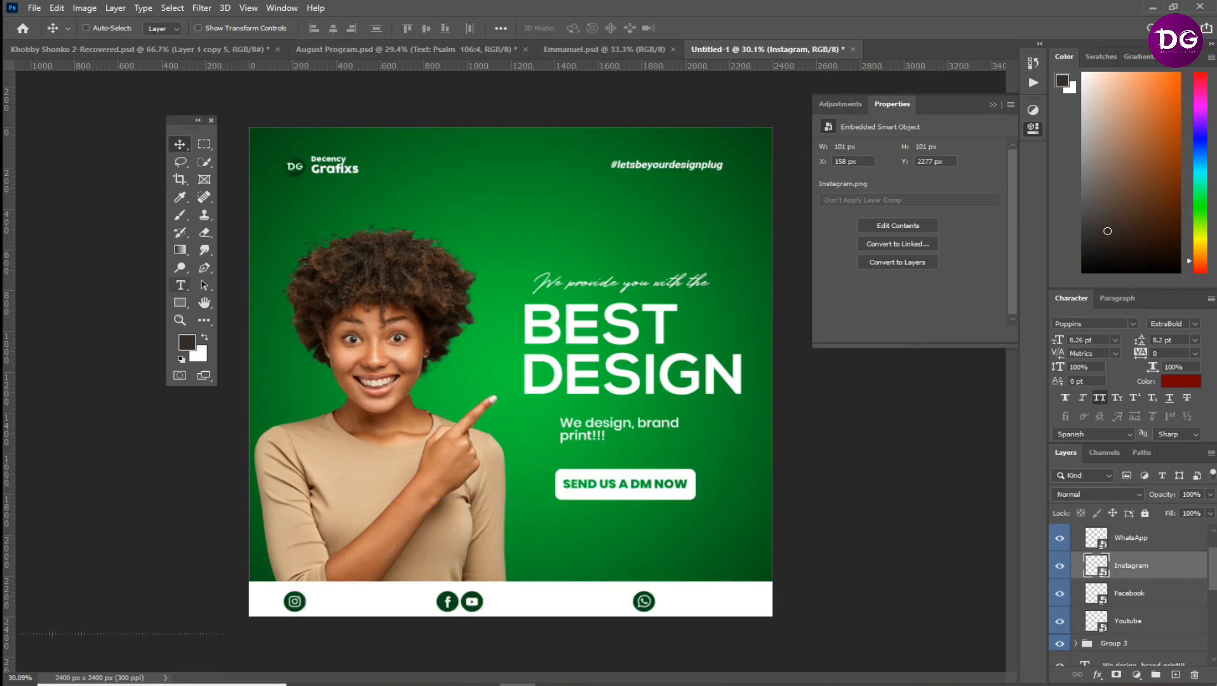
{"action": "left_click", "coordinate": [503, 173]}
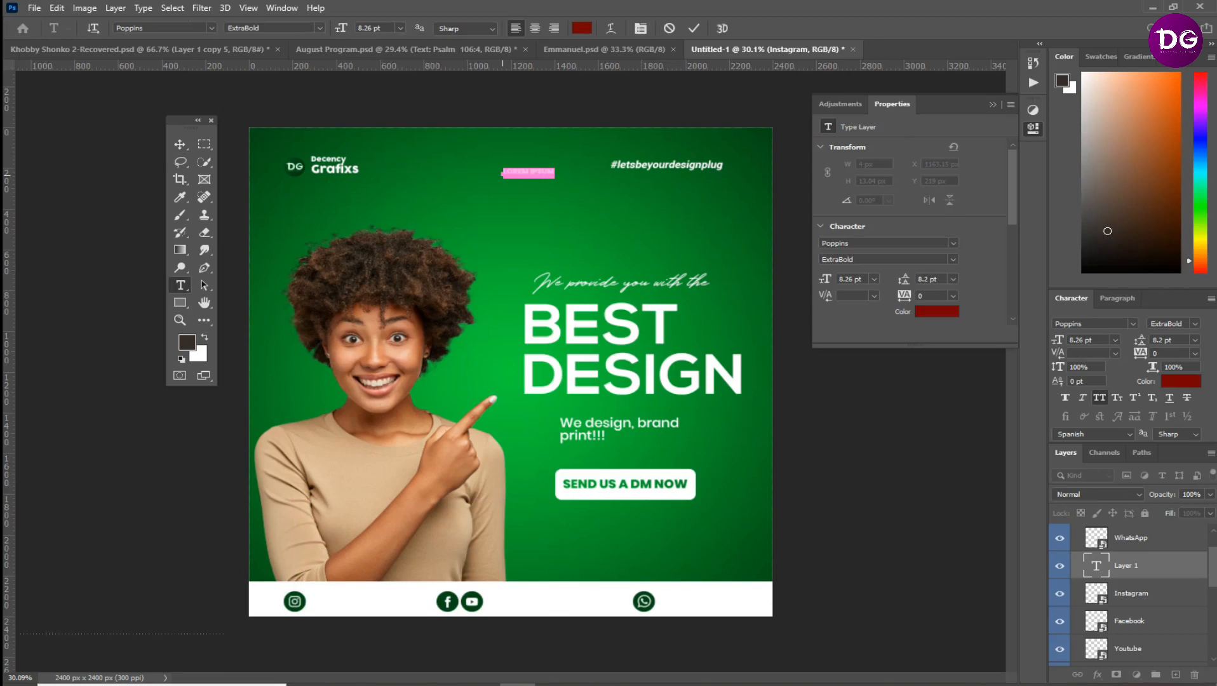
{"action": "type", "text": "dece"}
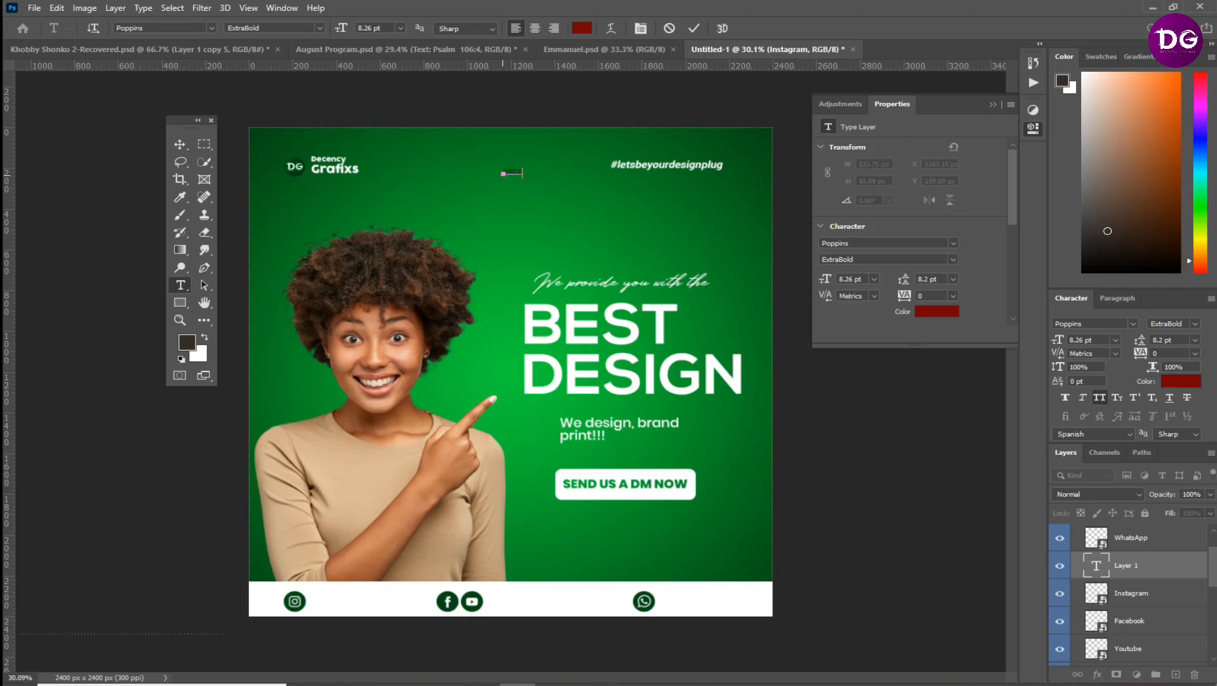
{"action": "key", "text": "ctrl+a"}
{"action": "key", "text": "BackSpace"}
{"action": "type", "text": "DECENCYGRAFIX"}
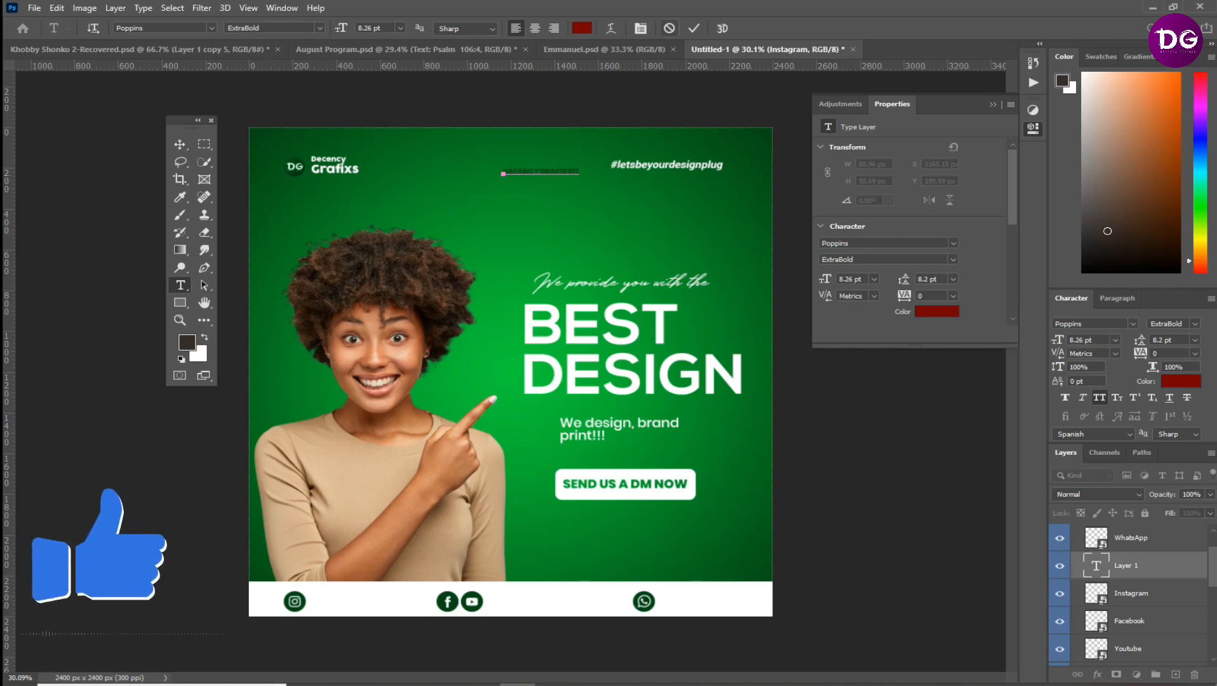
{"action": "left_click", "coordinate": [694, 28]}
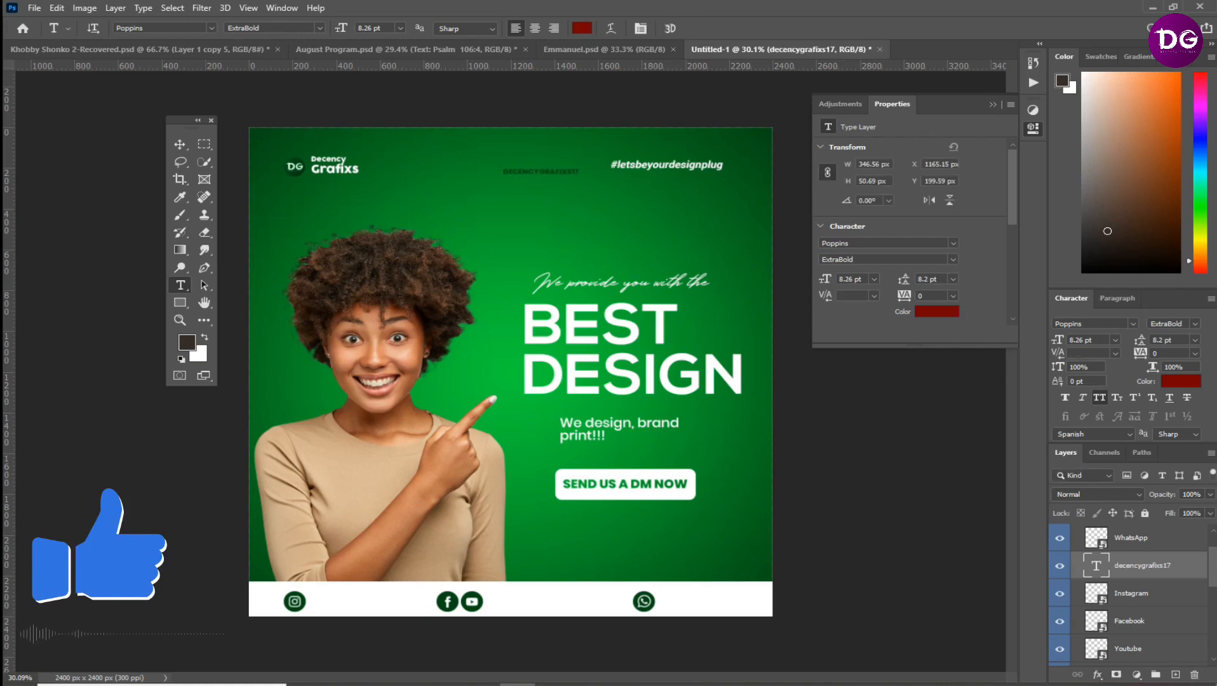
Set the "decencygrafixs17" text to Medium weight without all caps and place it beside the Instagram icon
{"action": "left_click", "coordinate": [1194, 324]}
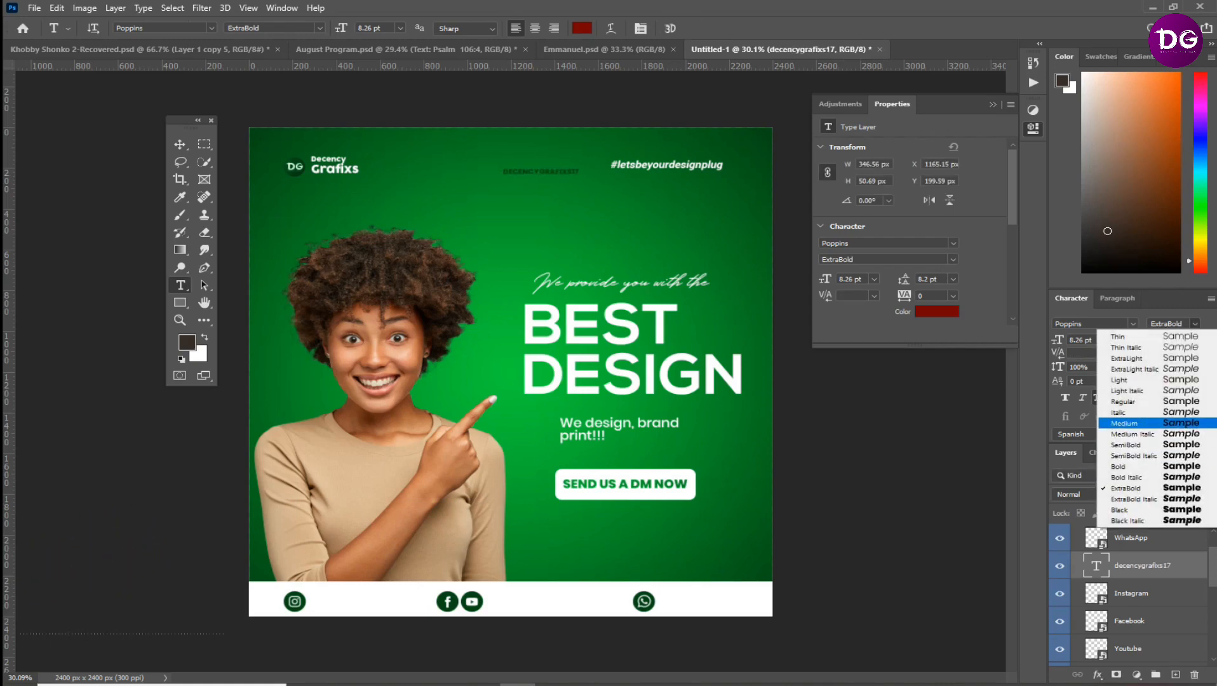
{"action": "left_click", "coordinate": [1137, 423]}
{"action": "key", "text": "v"}
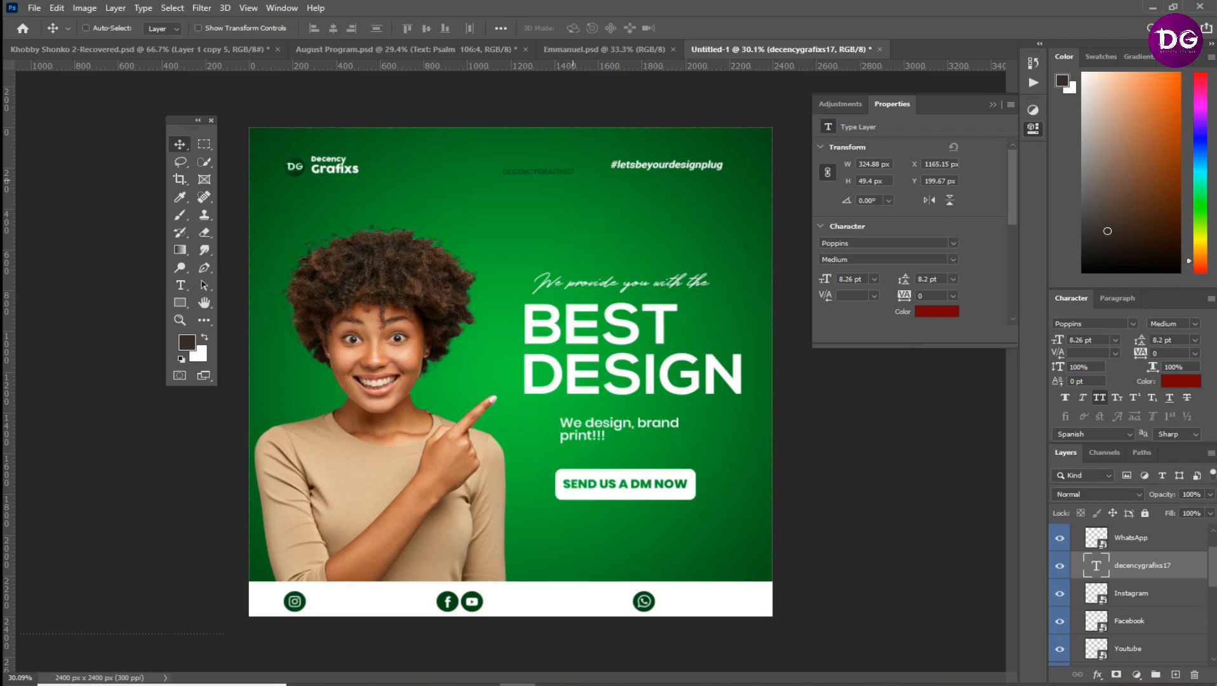
{"action": "left_click", "coordinate": [1099, 398]}
{"action": "left_click_drag", "start_coordinate": [536, 132], "coordinate": [343, 563]}
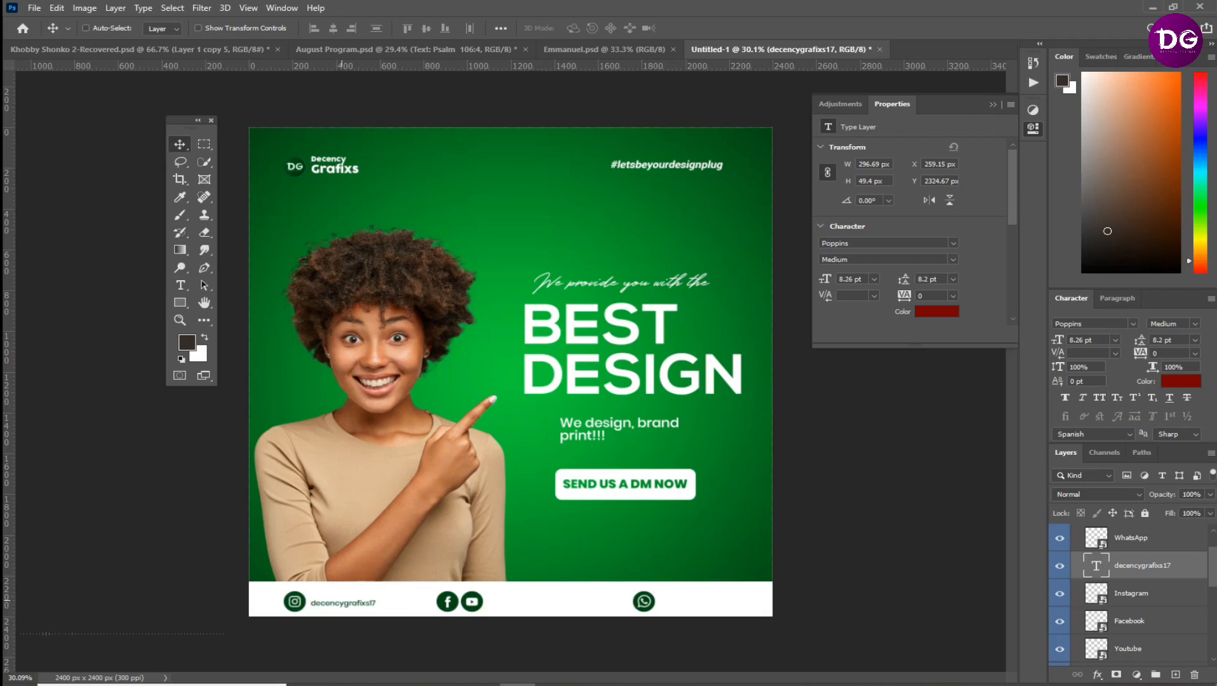
Change the "decencygrafixs17" text to Bold weight
{"action": "left_click", "coordinate": [1172, 323]}
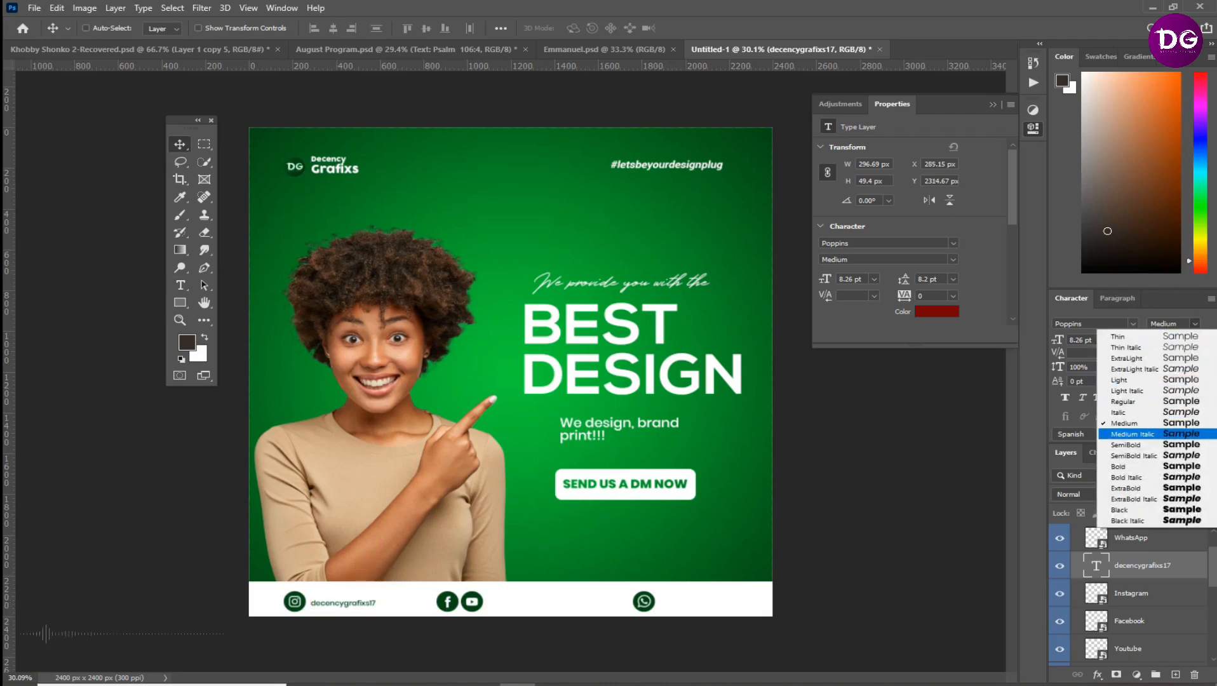
{"action": "left_click", "coordinate": [1137, 466]}
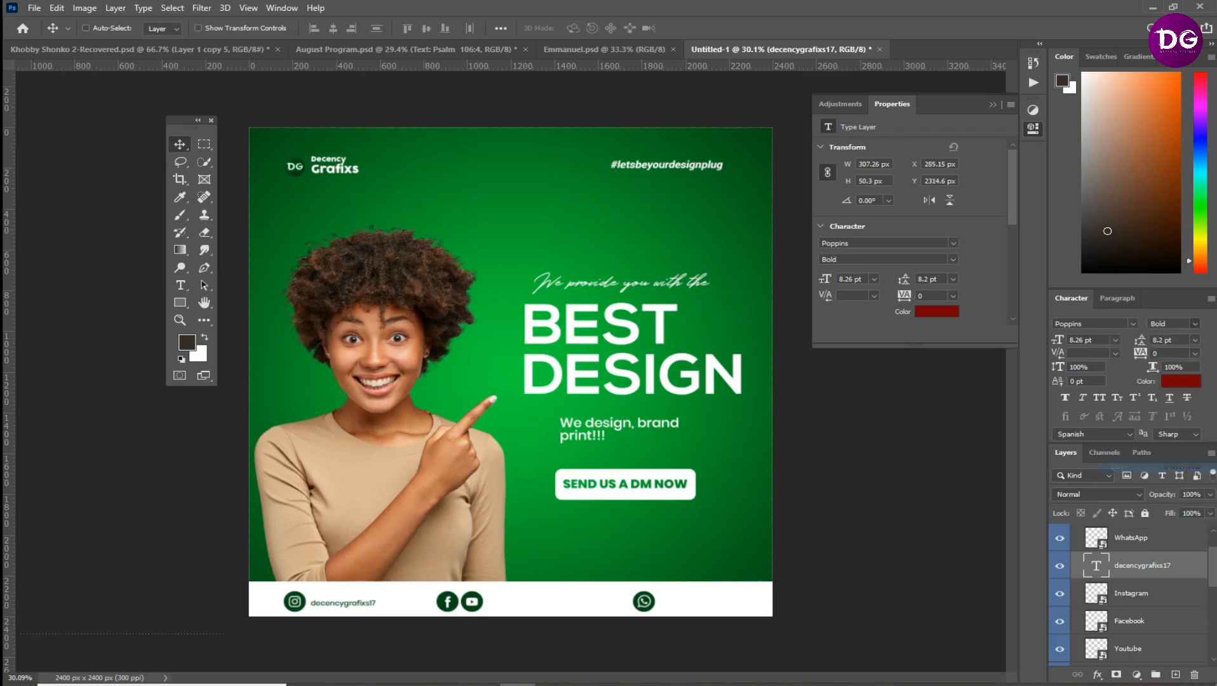
{"action": "scroll", "coordinate": [348, 612], "scroll_direction": "up", "scroll_amount": 7}
{"action": "scroll", "coordinate": [348, 612], "scroll_direction": "up", "scroll_amount": 5}
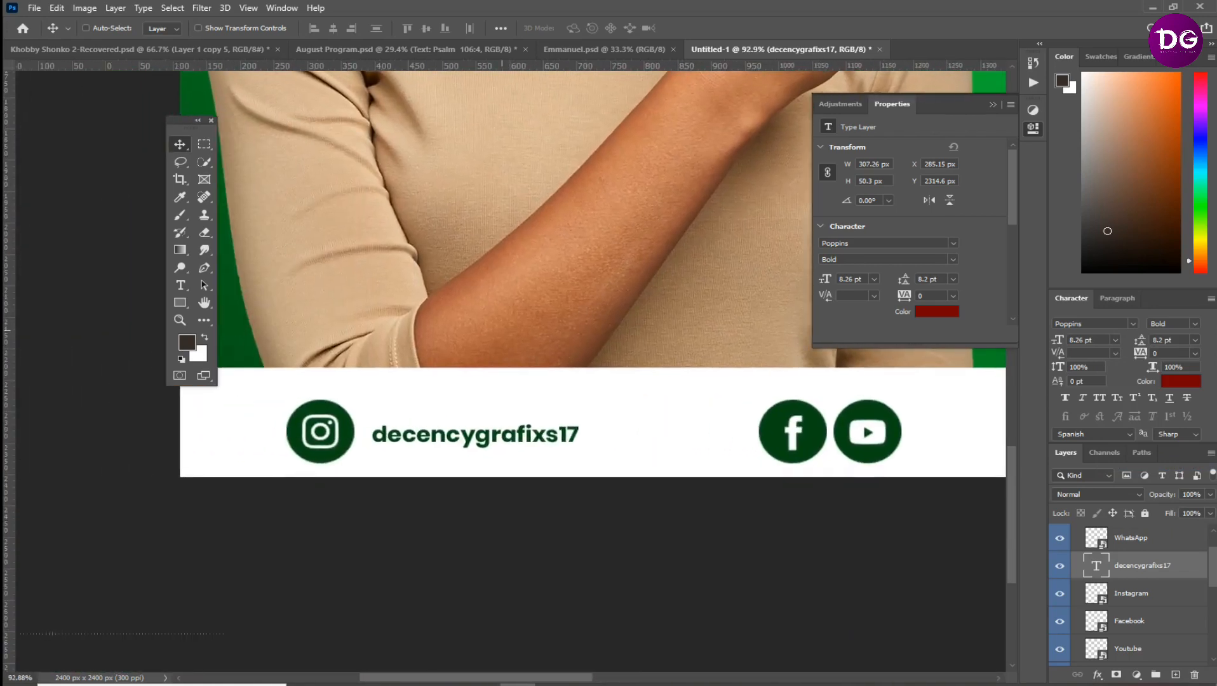
Nudge the "decencygrafixs17" text into place beside the Instagram icon and set its font size to 10 pt
{"action": "left_click_drag", "start_coordinate": [509, 450], "coordinate": [541, 441]}
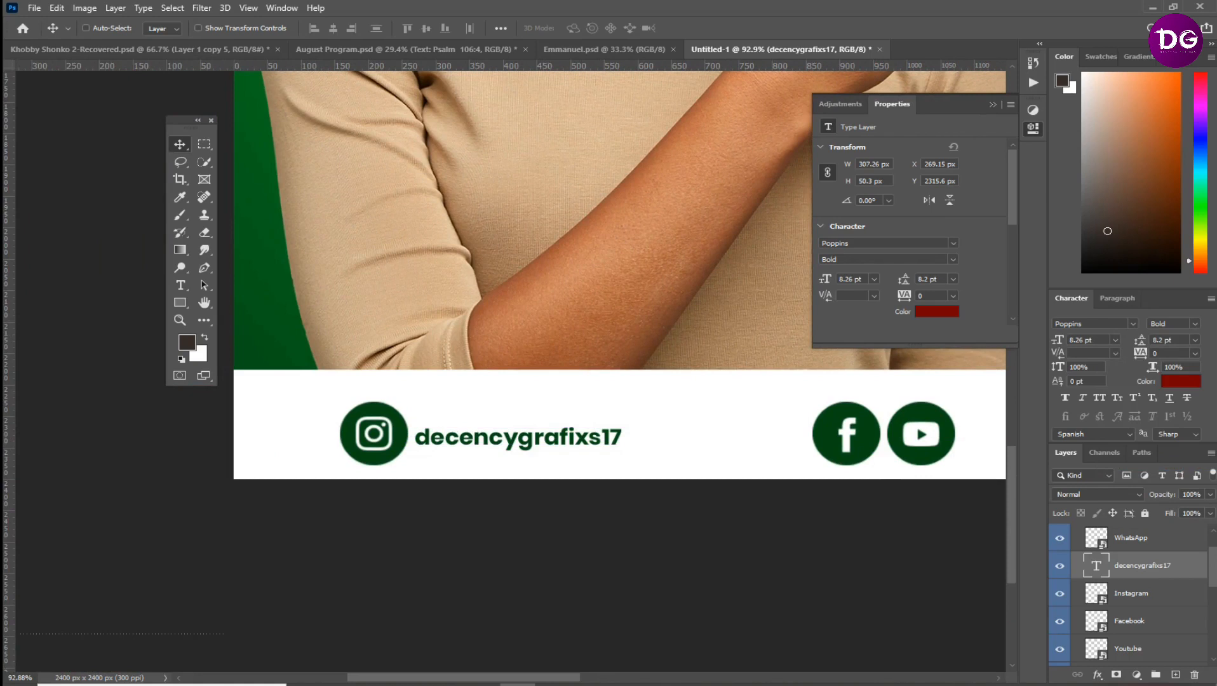
{"action": "key", "text": "BackSpace"}
{"action": "key", "text": "Return"}
{"action": "key", "text": "Return"}
{"action": "left_click_drag", "start_coordinate": [1093, 341], "coordinate": [1069, 340]}
{"action": "type", "text": "10"}
{"action": "key", "text": "Return"}
Duplicate the "decencygrafixs17" text, move the copy's layer below the Instagram layer, and place it beside the YouTube icon
{"action": "left_click_drag", "start_coordinate": [812, 426], "coordinate": [237, 377]}
{"action": "key", "text": "ctrl+j"}
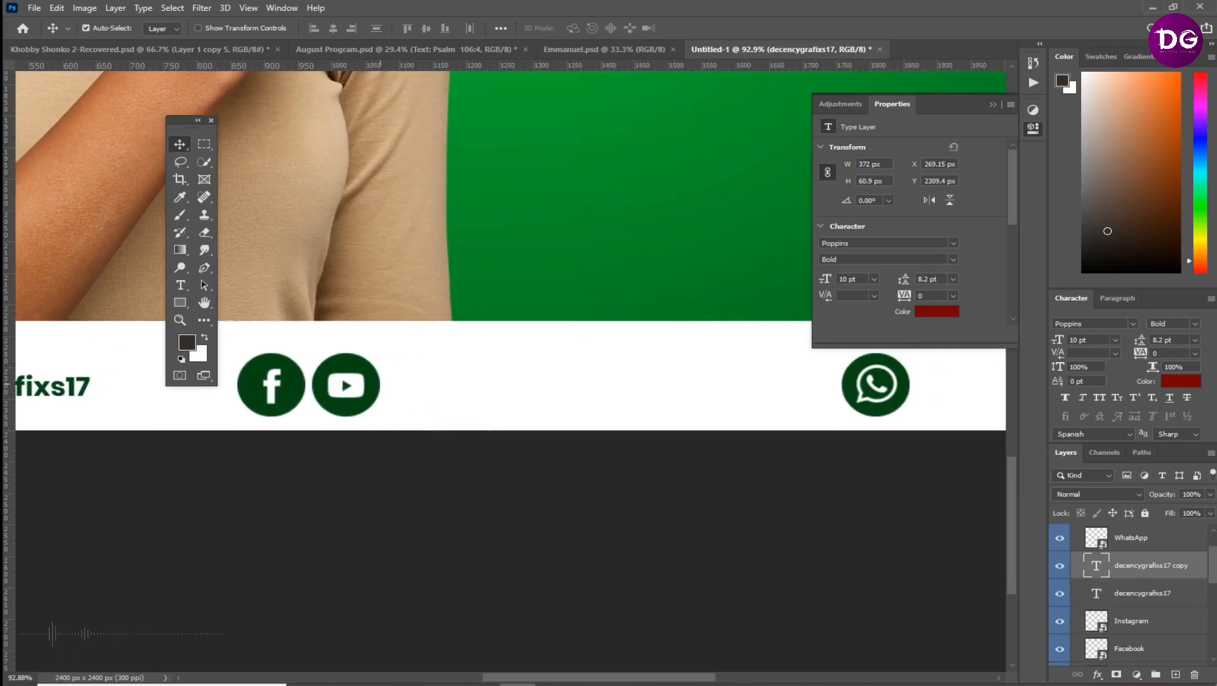
{"action": "left_click_drag", "start_coordinate": [1144, 565], "coordinate": [1143, 597]}
{"action": "left_click_drag", "start_coordinate": [63, 388], "coordinate": [610, 387]}
Change the copied text beside the YouTube icon to "Decency Grafixs"
{"action": "double_click", "coordinate": [610, 394]}
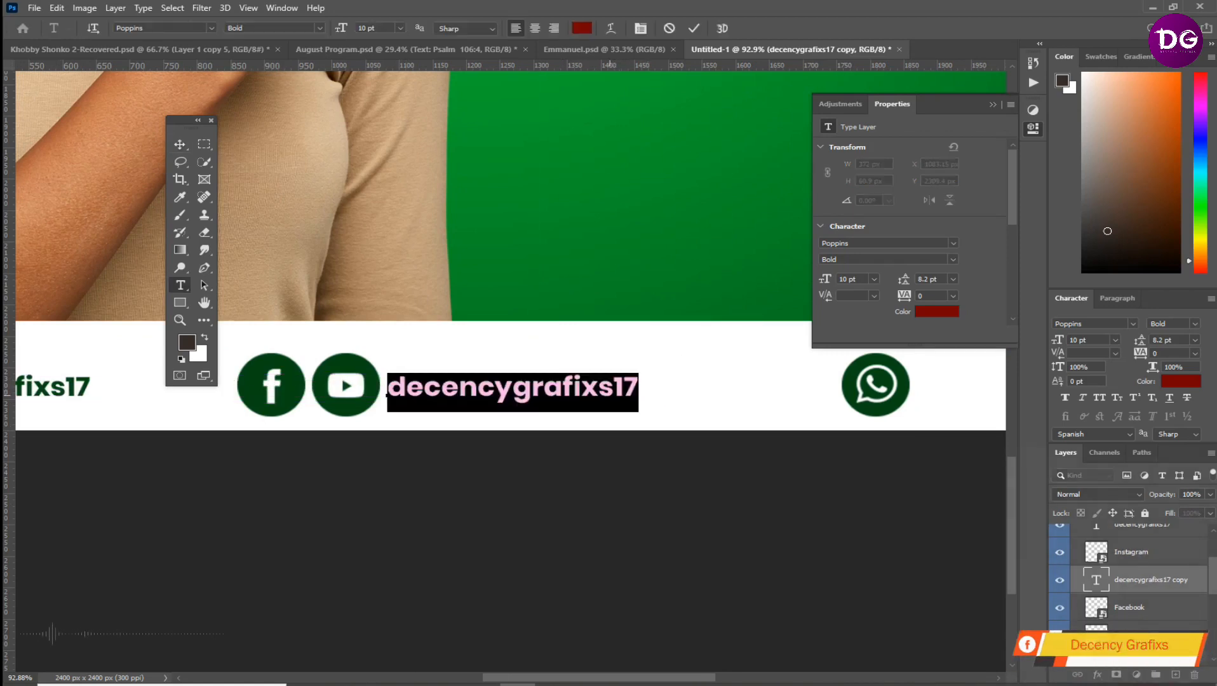
{"action": "type", "text": "Decenc"}
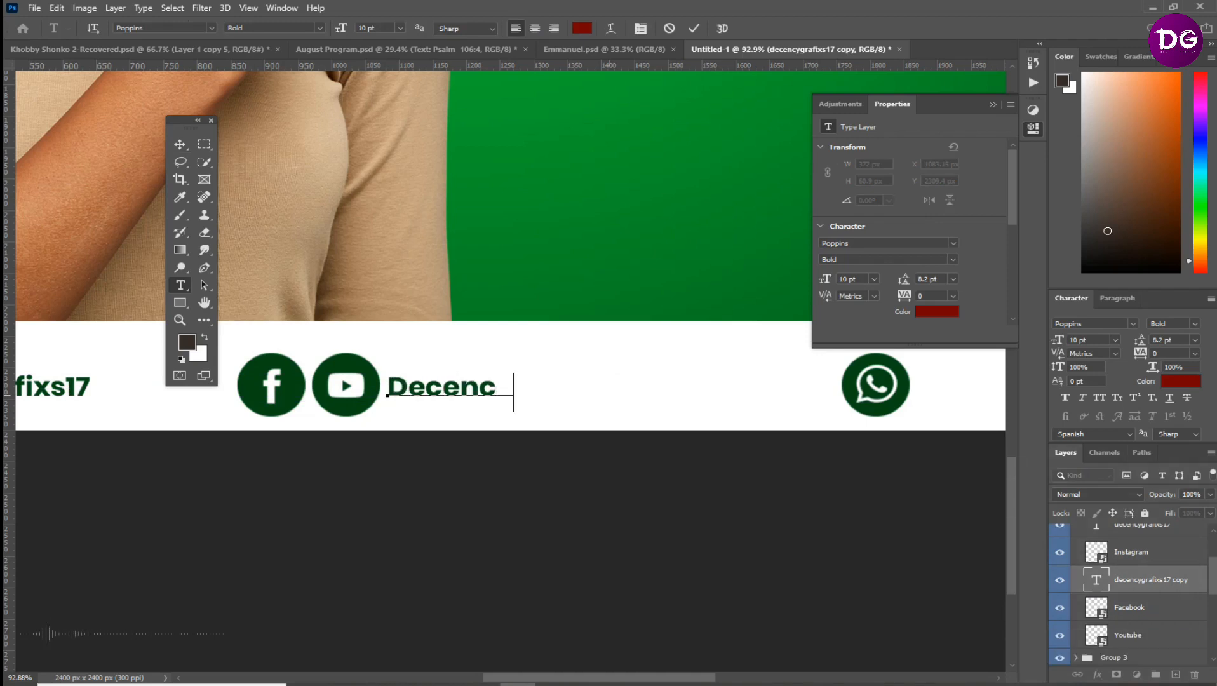
{"action": "type", "text": "y Grafixs"}
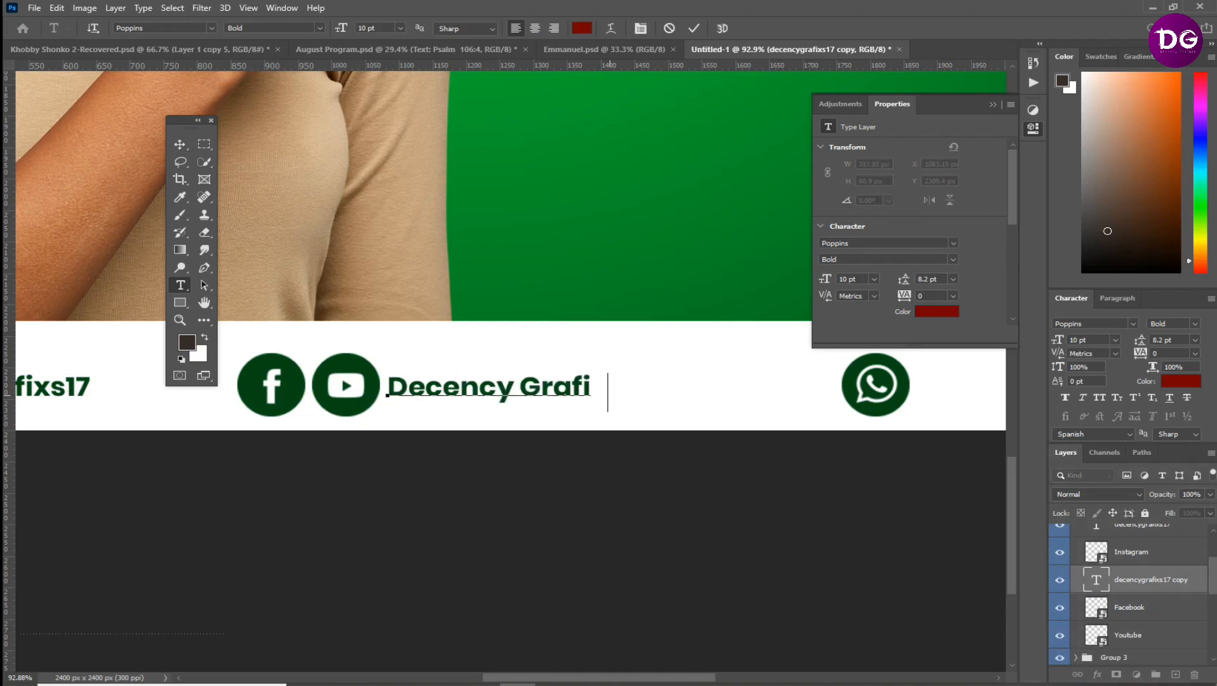
{"action": "left_click", "coordinate": [694, 28]}
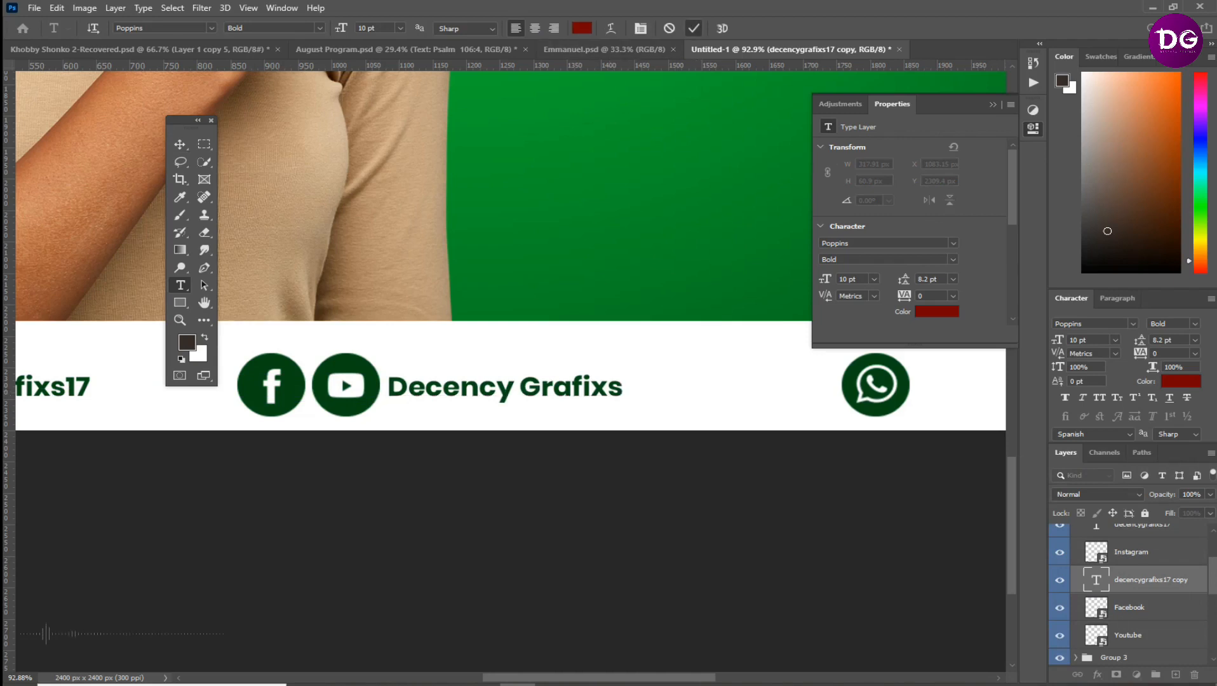
{"action": "key", "text": "v"}
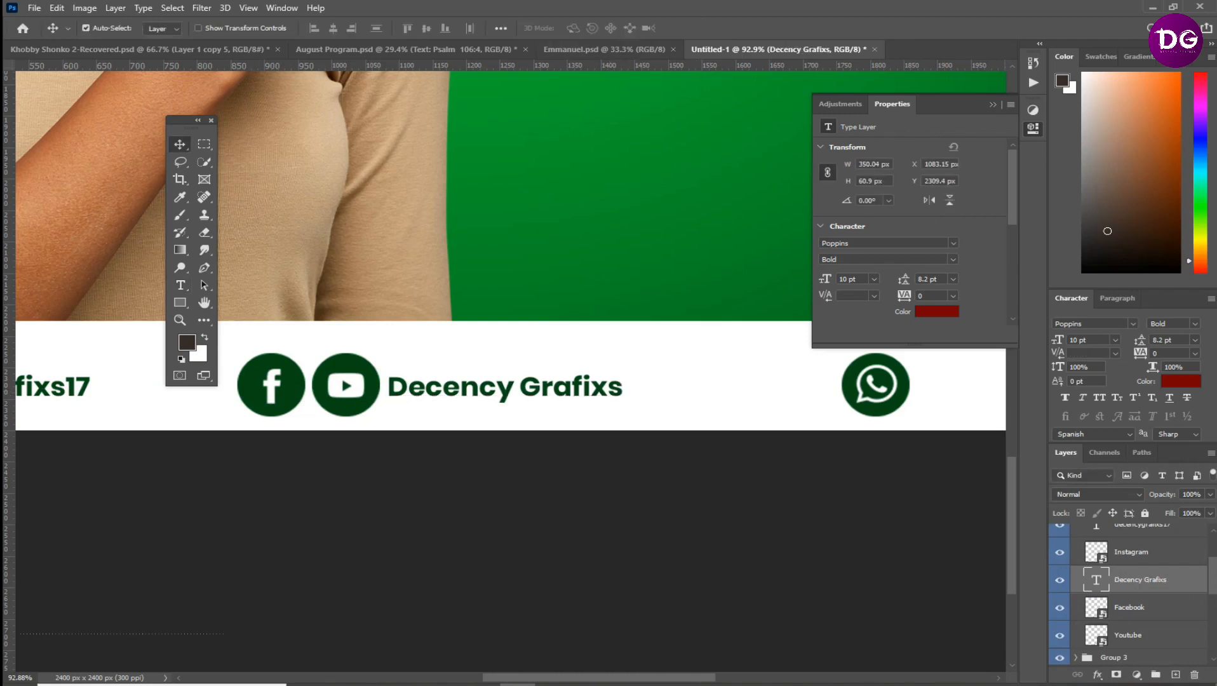
Duplicate the "Decency Grafixs" text, move the copy's layer above the WhatsApp layer, and place it beside the WhatsApp icon
{"action": "key", "text": "ctrl+j"}
{"action": "left_click_drag", "start_coordinate": [1139, 662], "coordinate": [1139, 568]}
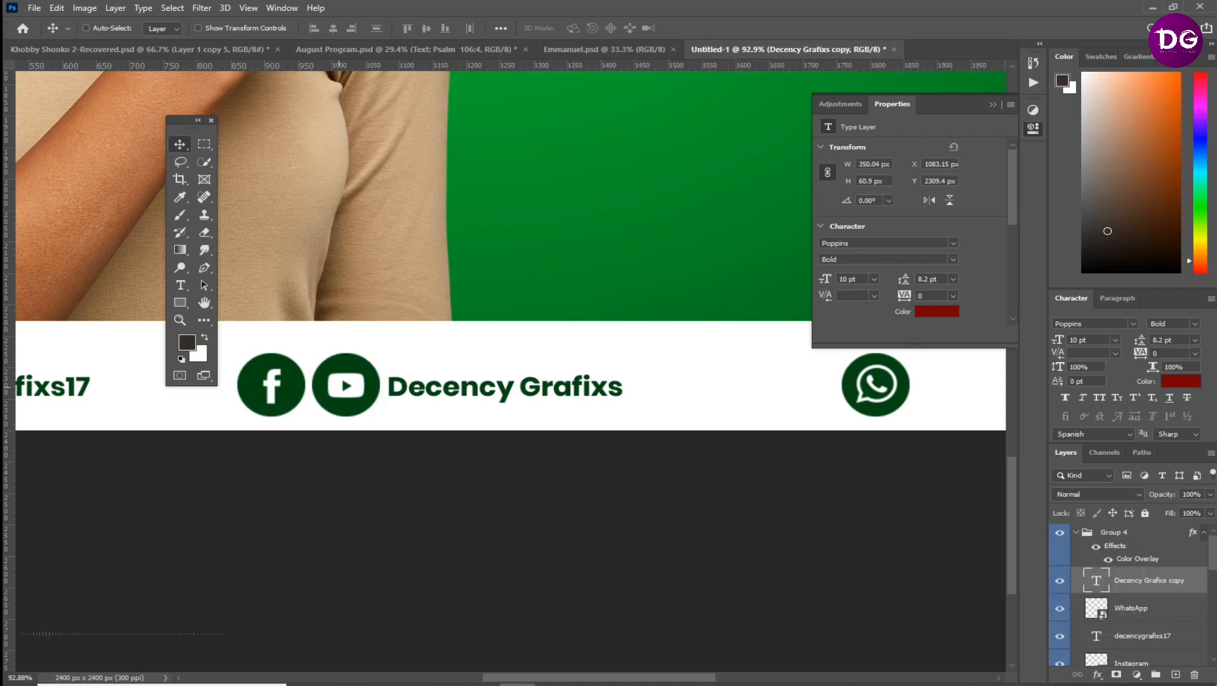
{"action": "left_click_drag", "start_coordinate": [867, 422], "coordinate": [495, 435]}
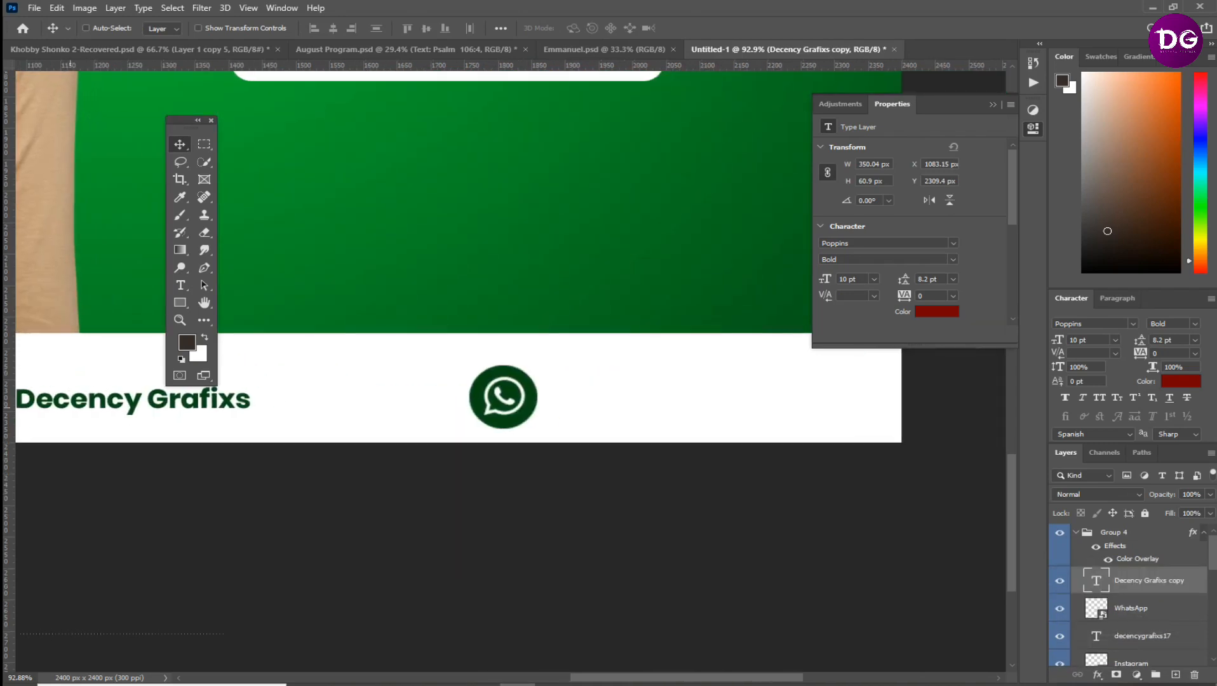
{"action": "left_click_drag", "start_coordinate": [75, 401], "coordinate": [606, 400]}
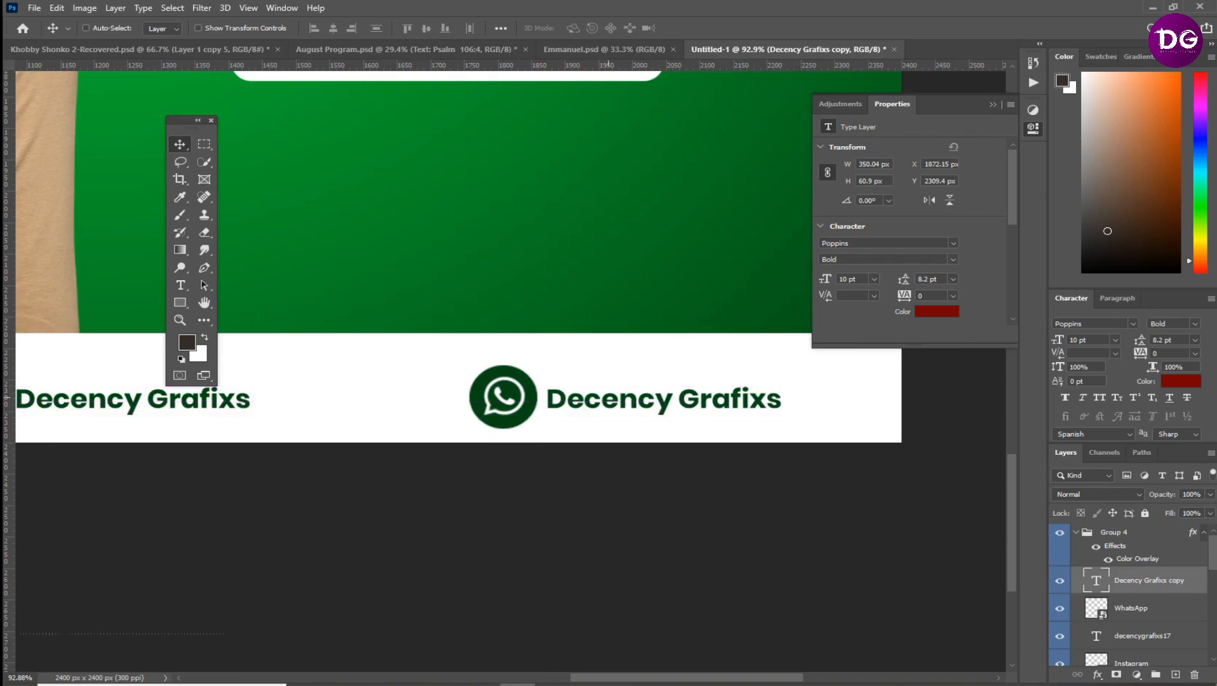
Replace the copied text beside the WhatsApp icon with the business phone number
{"action": "double_click", "coordinate": [606, 400]}
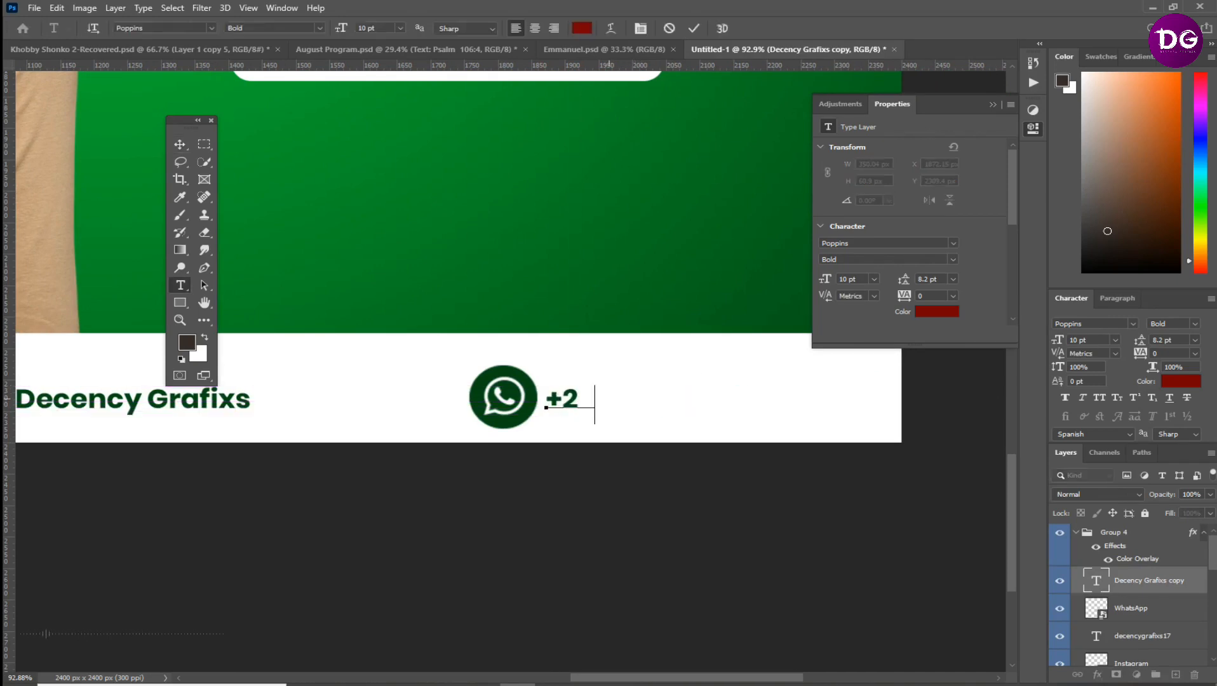
{"action": "key", "text": "ctrl+Return"}
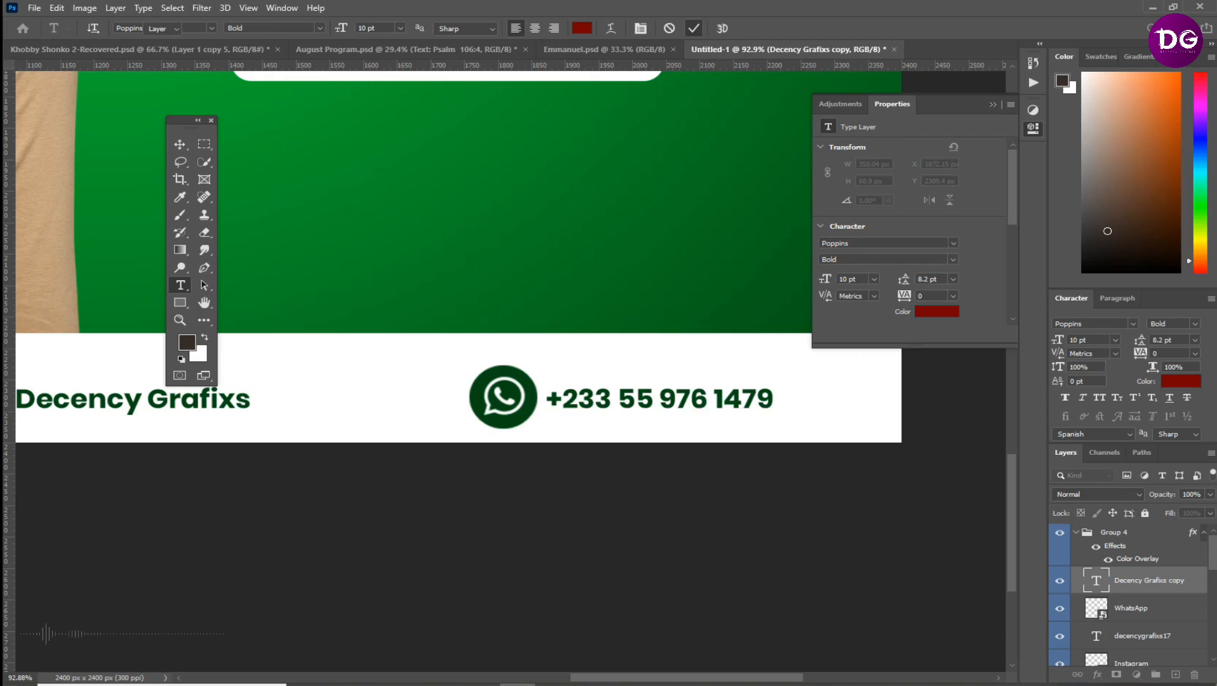
{"action": "key", "text": "ctrl+0"}
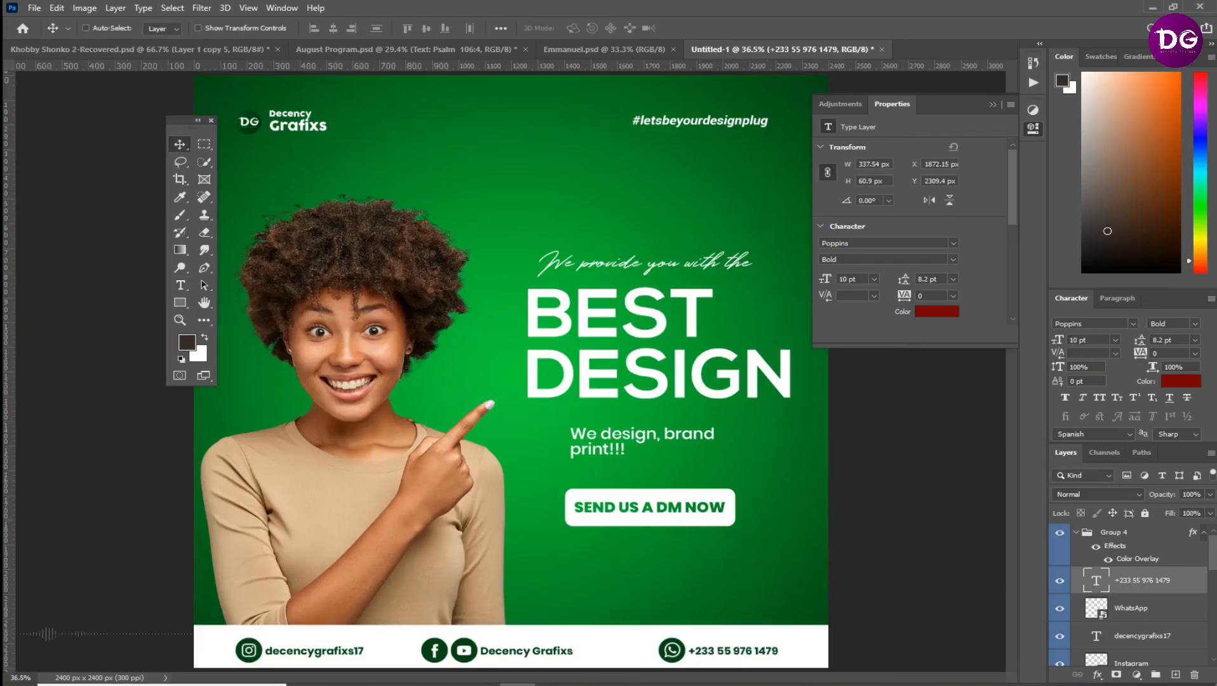
Place the "3d heart emoji PNG - 2000x2000" image from Downloads and move its layer between the logo and photo layers
{"action": "mouse_move", "coordinate": [379, 684]}
{"action": "left_click", "coordinate": [389, 642]}
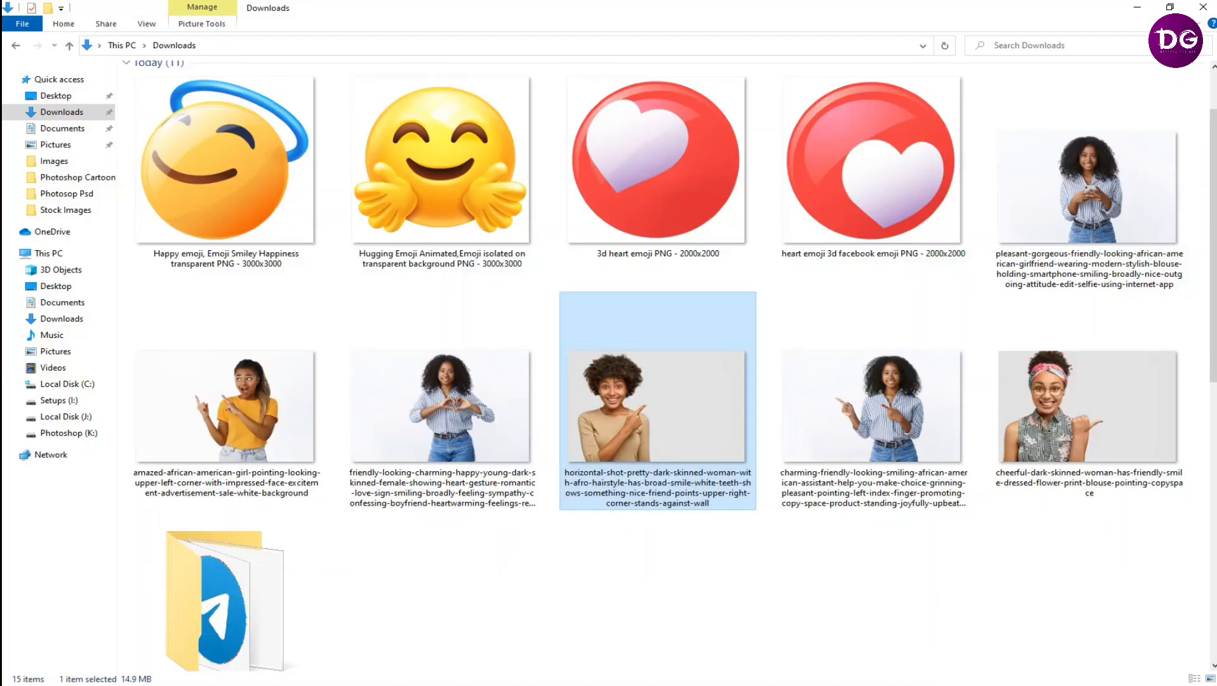
{"action": "left_click_drag", "start_coordinate": [656, 165], "coordinate": [502, 675]}
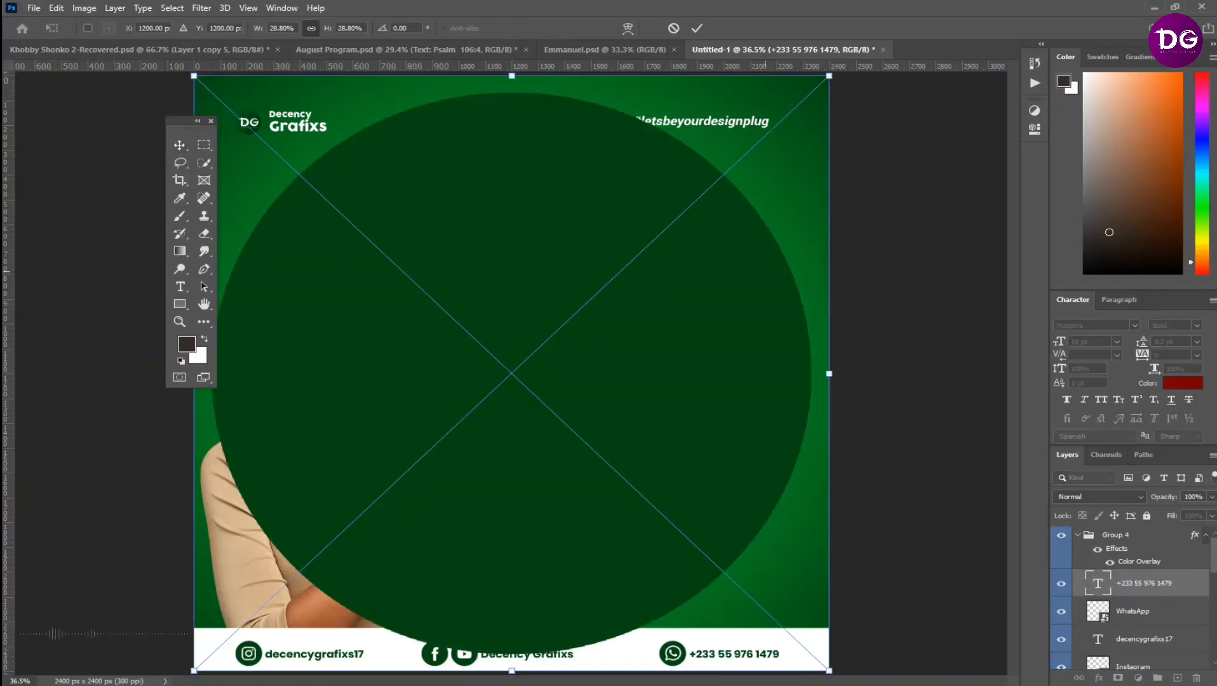
{"action": "key", "text": "Return"}
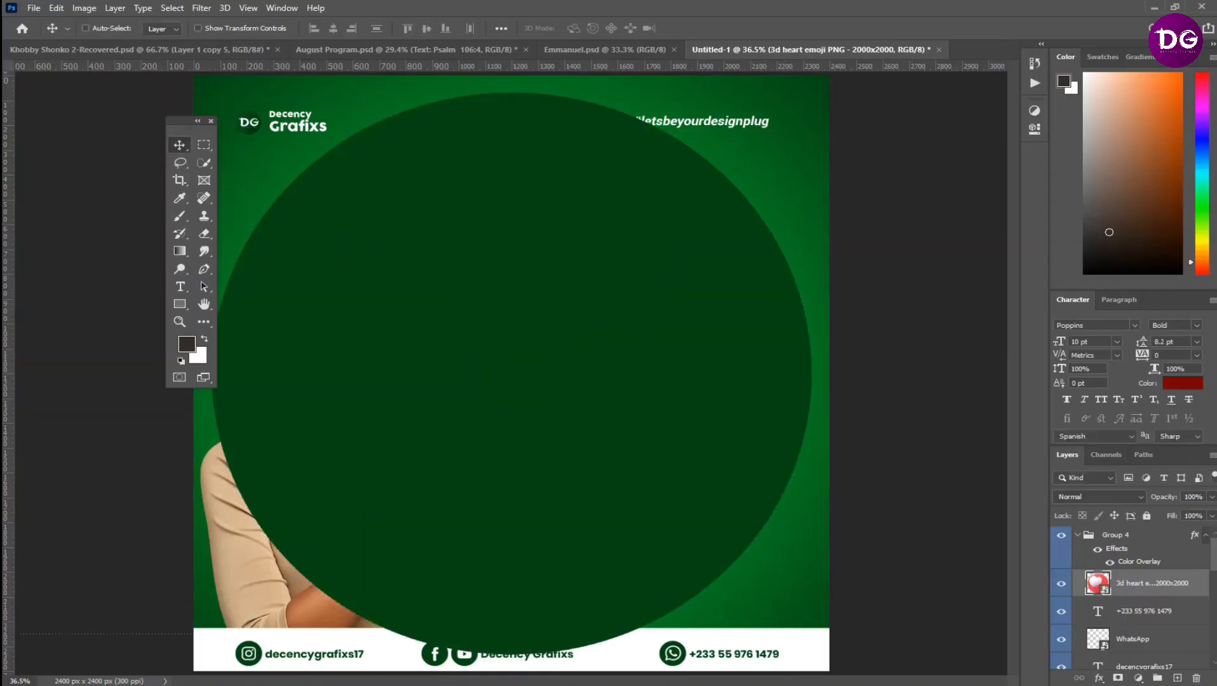
{"action": "left_click_drag", "start_coordinate": [1153, 544], "coordinate": [1152, 622]}
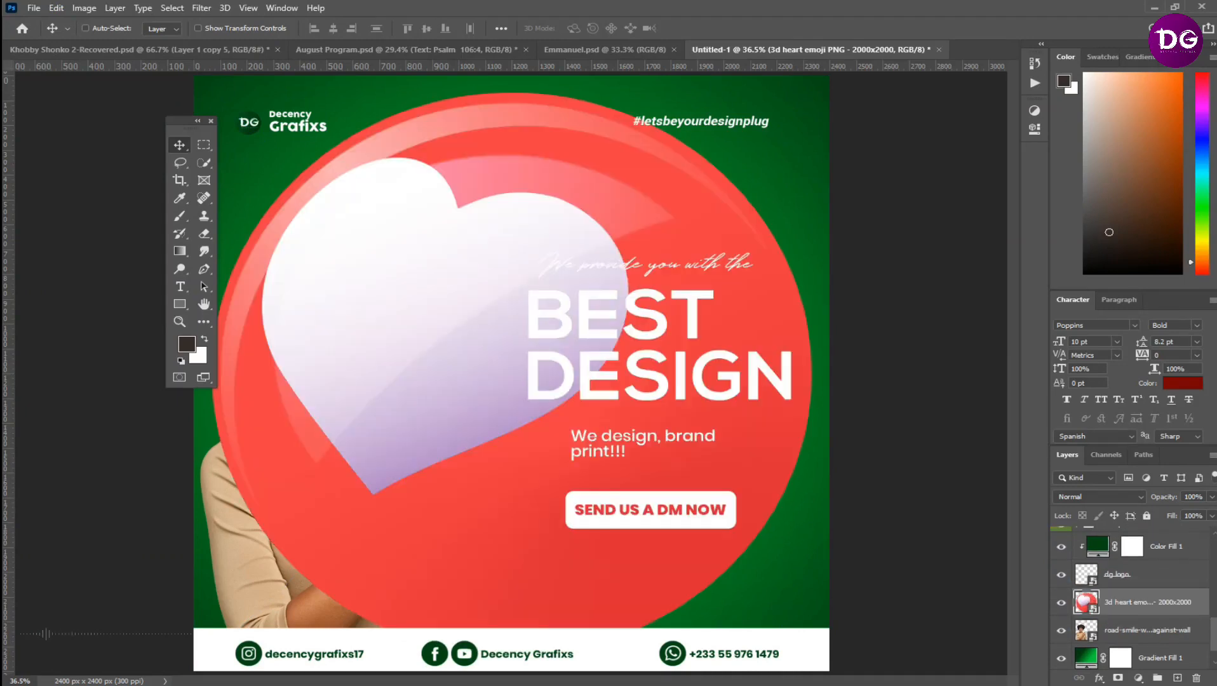
Scale the heart emoji to about 7.58% and position it over the end of the DM button at the flyer's right edge
{"action": "key", "text": "ctrl+t"}
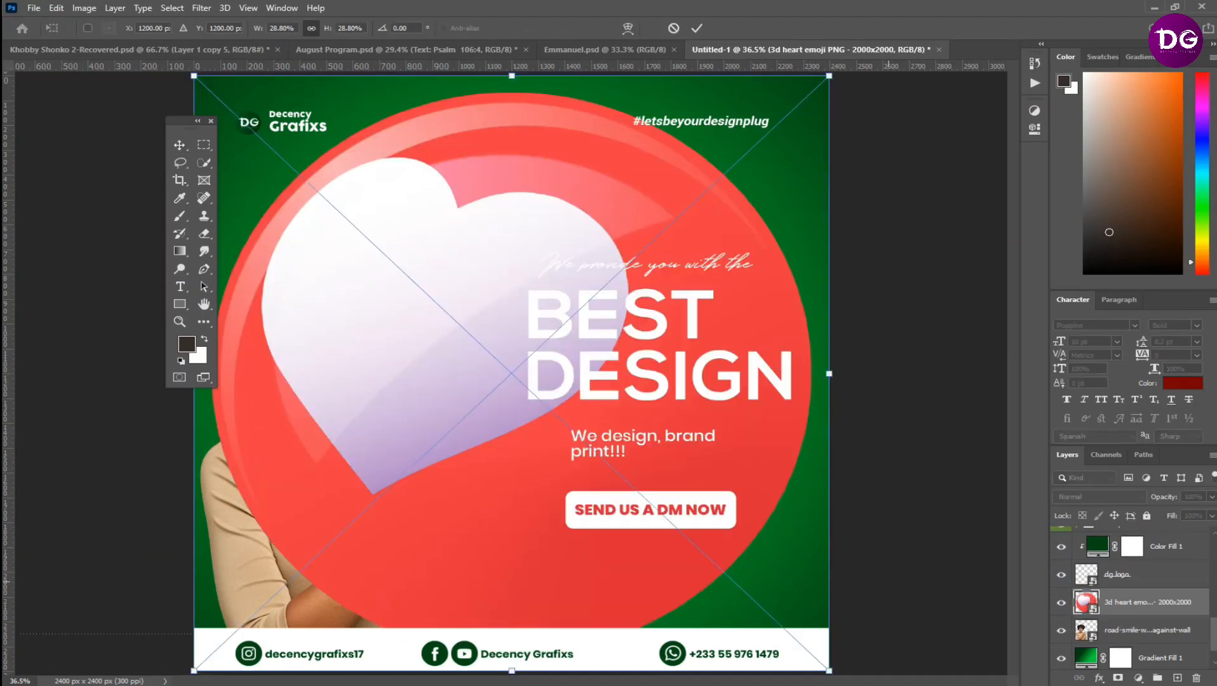
{"action": "left_click_drag", "start_coordinate": [829, 670], "coordinate": [360, 232]}
{"action": "left_click_drag", "start_coordinate": [311, 154], "coordinate": [794, 537]}
{"action": "key", "text": "Return"}
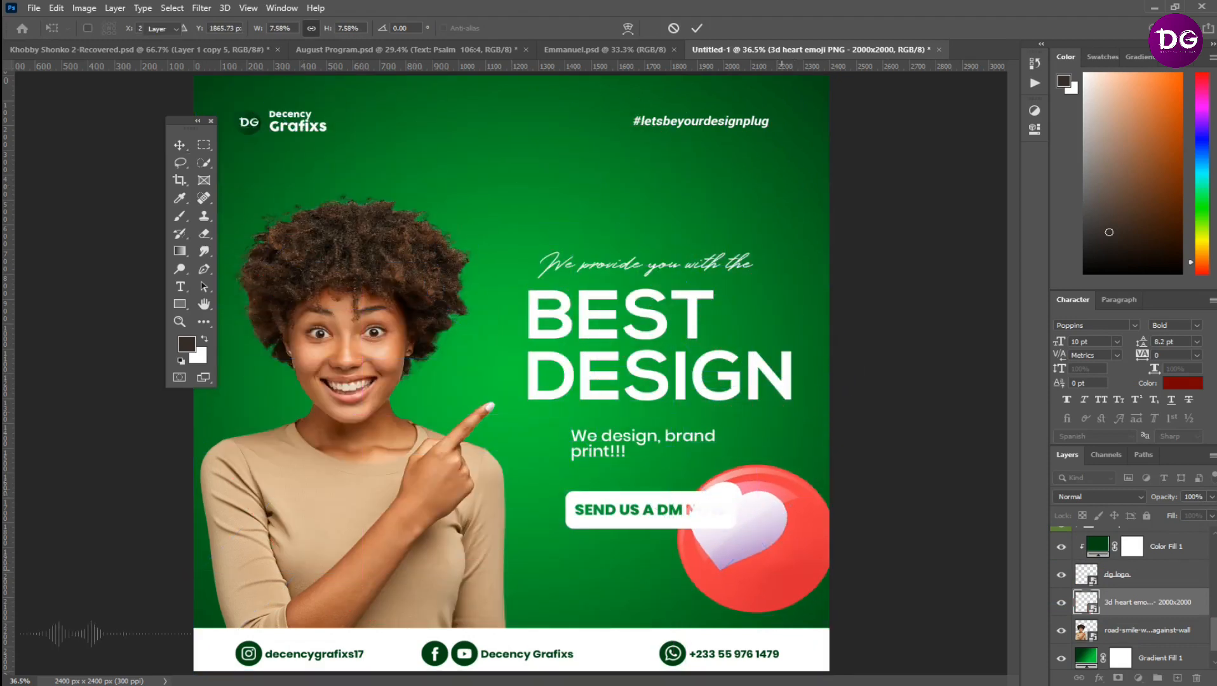
Put the heart emoji layer in a new group and add a #004814 Solid Color fill layer above it
{"action": "key", "text": "ctrl+g"}
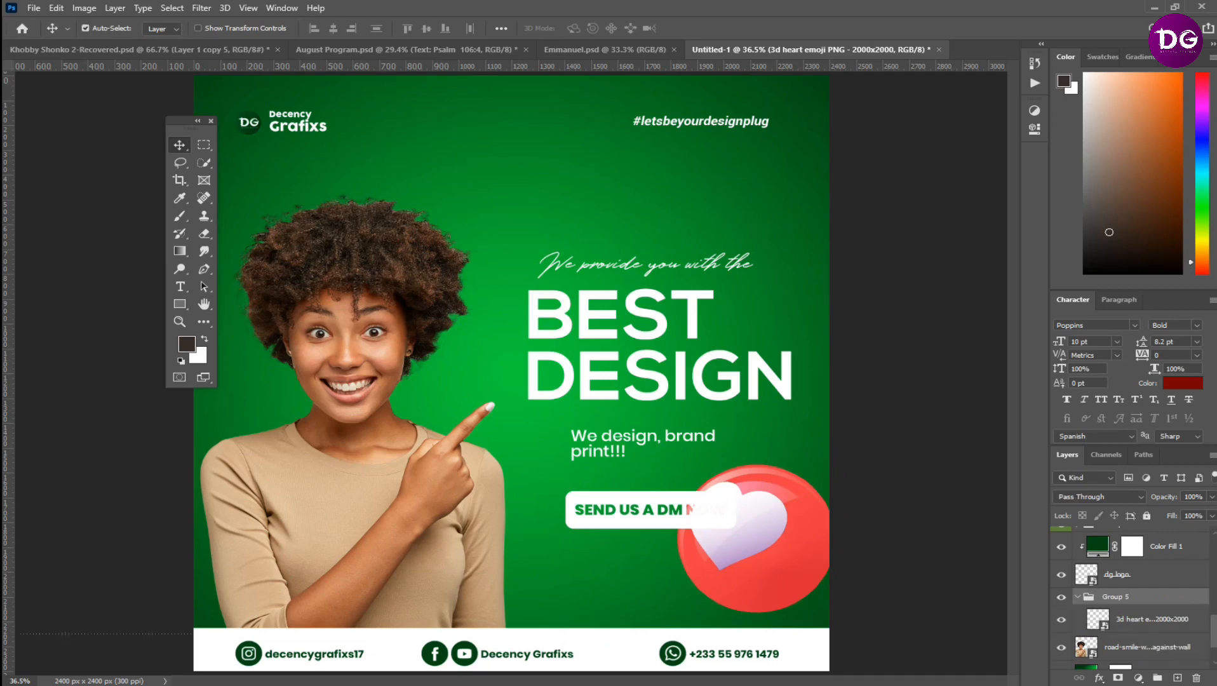
{"action": "left_click", "coordinate": [1151, 619]}
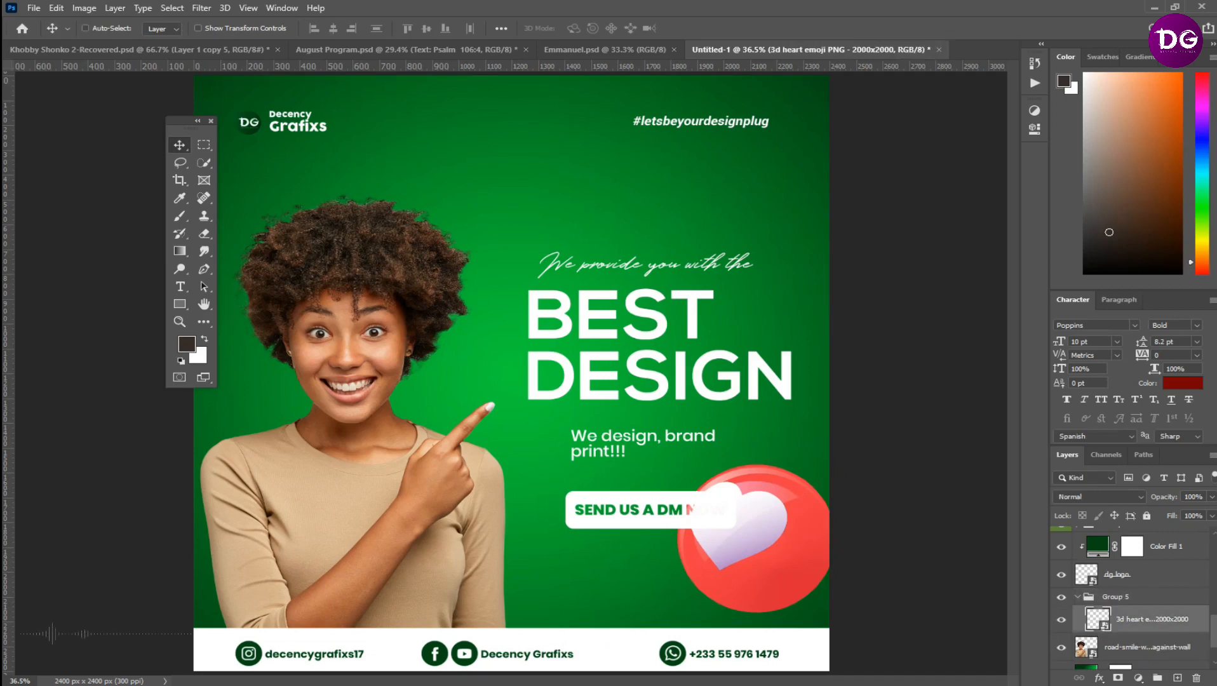
{"action": "left_click", "coordinate": [1138, 678]}
{"action": "left_click", "coordinate": [1126, 355]}
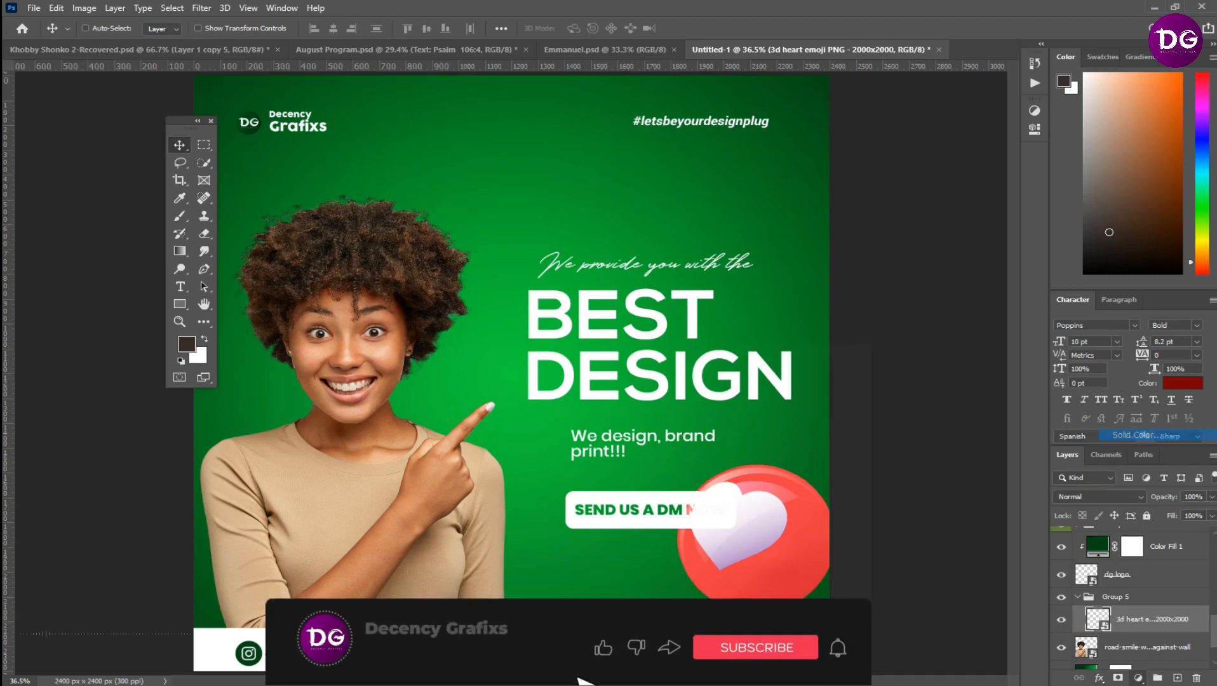
{"action": "type", "text": "004814"}
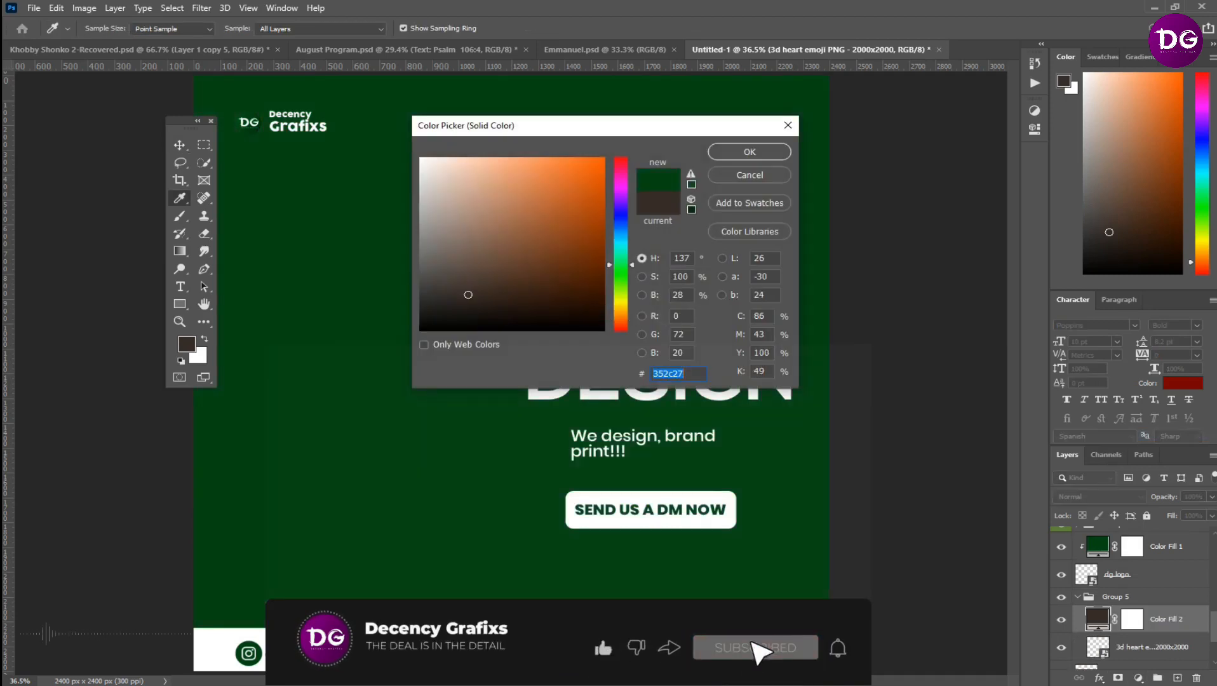
{"action": "key", "text": "Return"}
Clip the green fill to the heart emoji and set the fill's blend mode to Color
{"action": "key", "text": "v"}
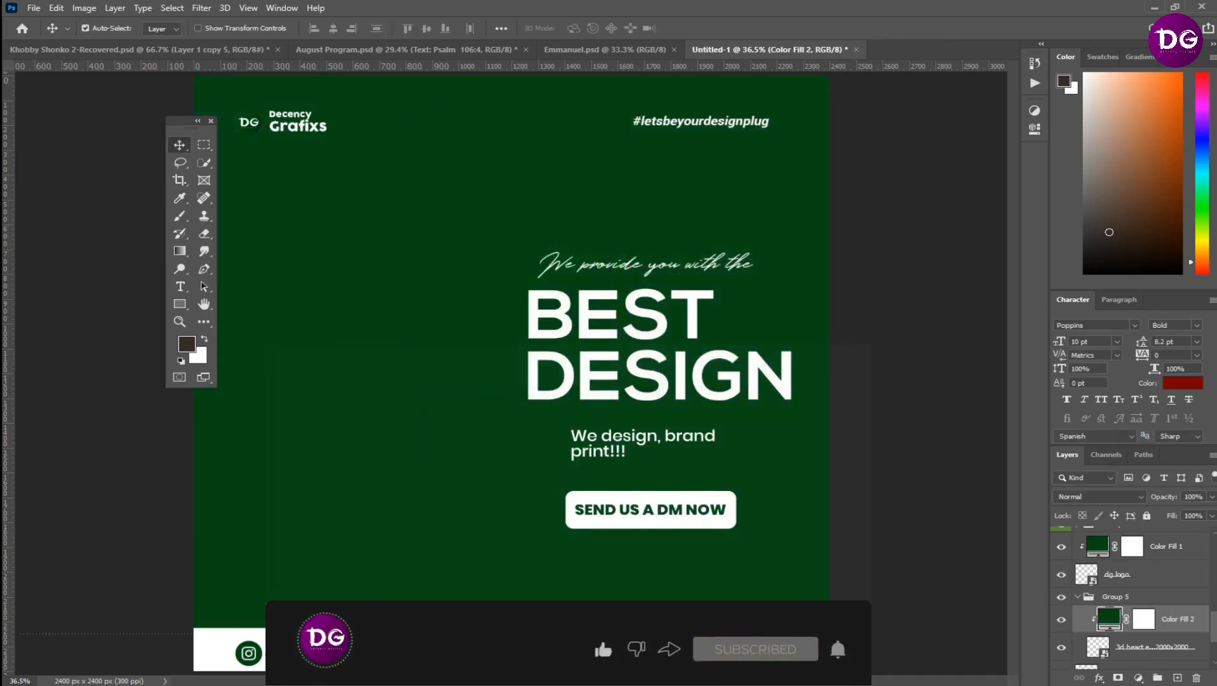
{"action": "key", "text": "ctrl+alt+g"}
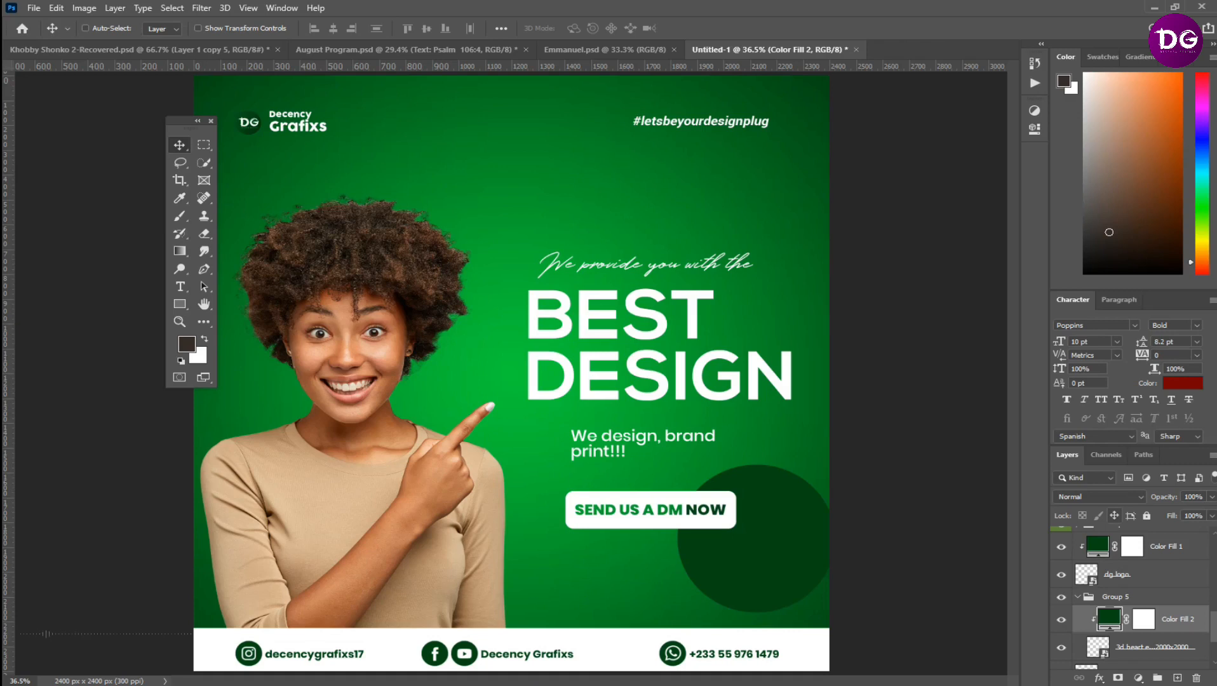
{"action": "left_click", "coordinate": [1101, 497]}
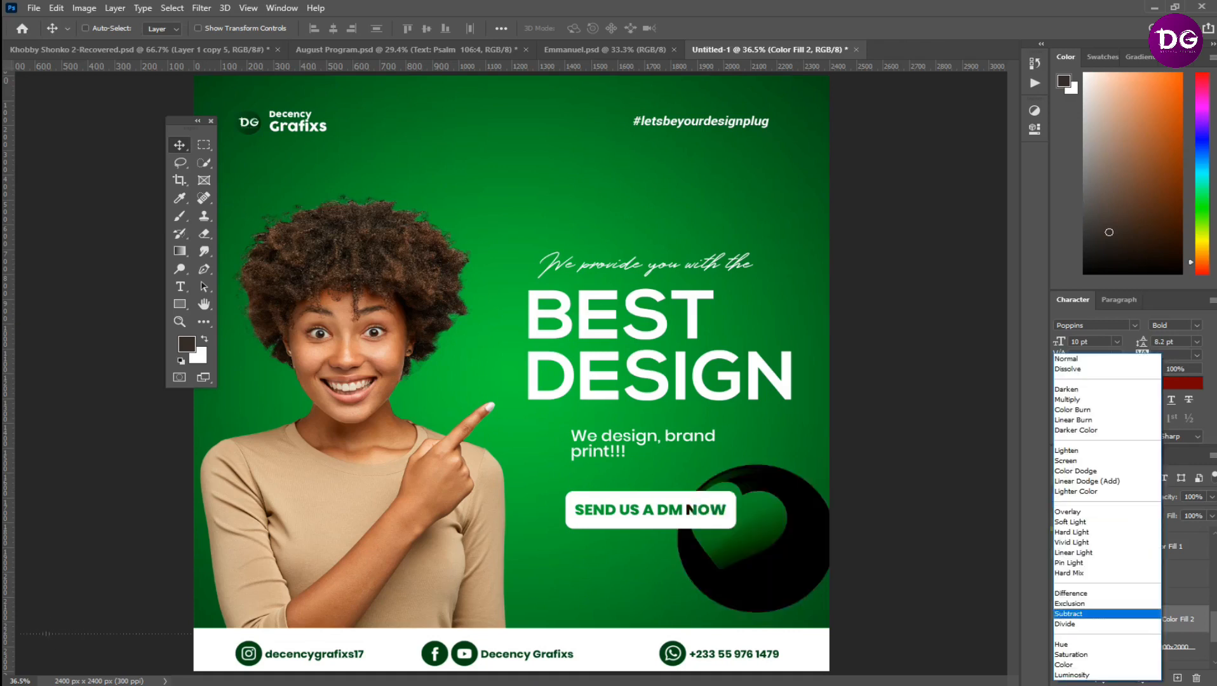
{"action": "left_click", "coordinate": [1068, 667]}
Stamp the green fill and the heart emoji layers together into a new merged layer
{"action": "left_click", "coordinate": [1153, 647]}
{"action": "left_click", "coordinate": [1177, 619], "text": "ctrl"}
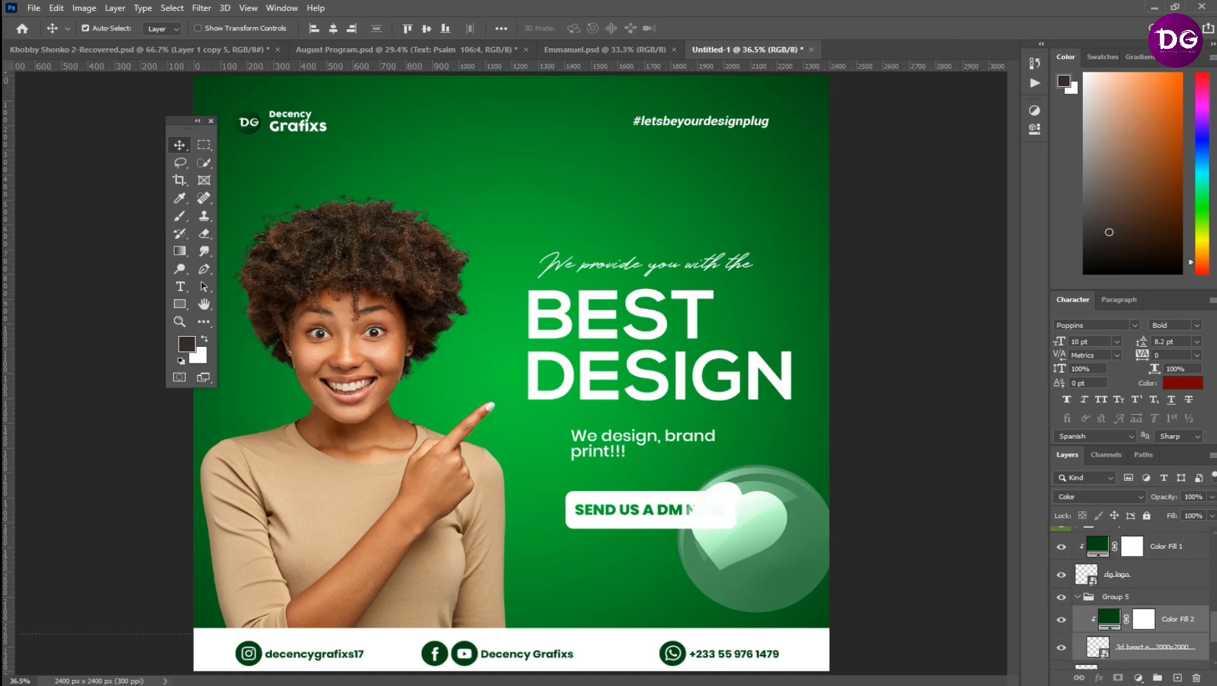
{"action": "key", "text": "ctrl+alt+e"}
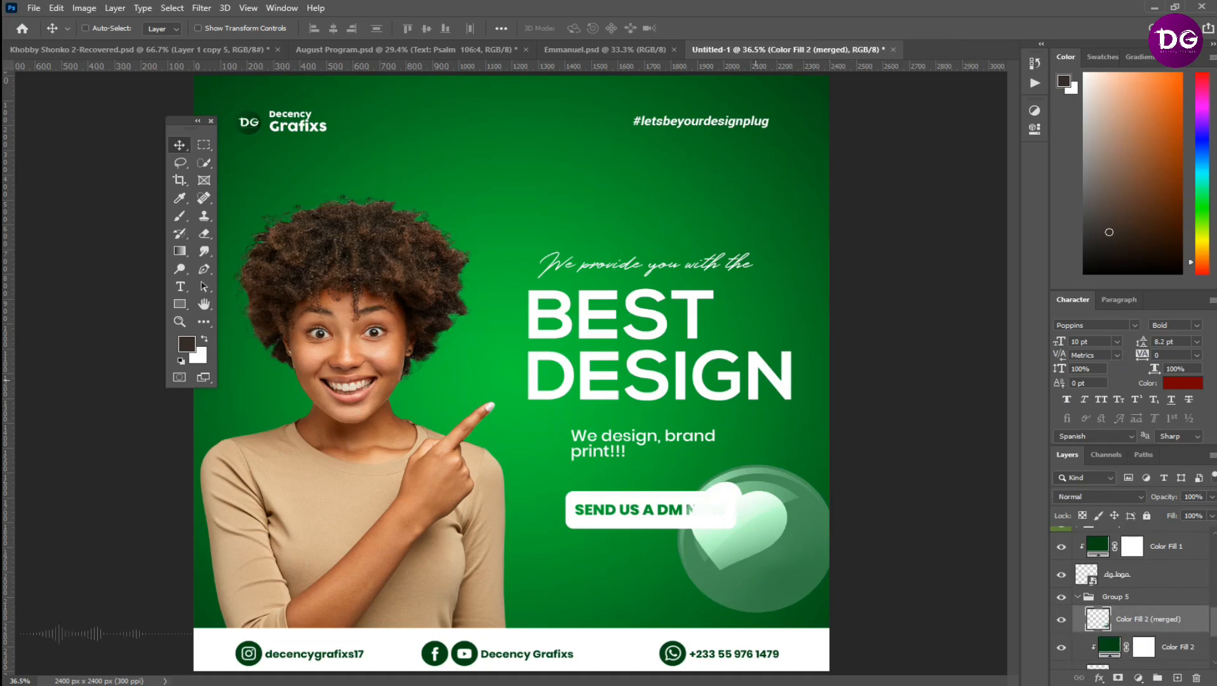
Move the merged heart up to just below the "DESIGN" headline at the flyer's right edge and hide its two source layers
{"action": "scroll", "coordinate": [756, 380], "scroll_direction": "down", "scroll_amount": 6}
{"action": "scroll", "coordinate": [756, 379], "scroll_direction": "up", "scroll_amount": 3}
{"action": "left_click_drag", "start_coordinate": [716, 513], "coordinate": [762, 381]}
{"action": "scroll", "coordinate": [1130, 598], "scroll_direction": "down", "scroll_amount": 3}
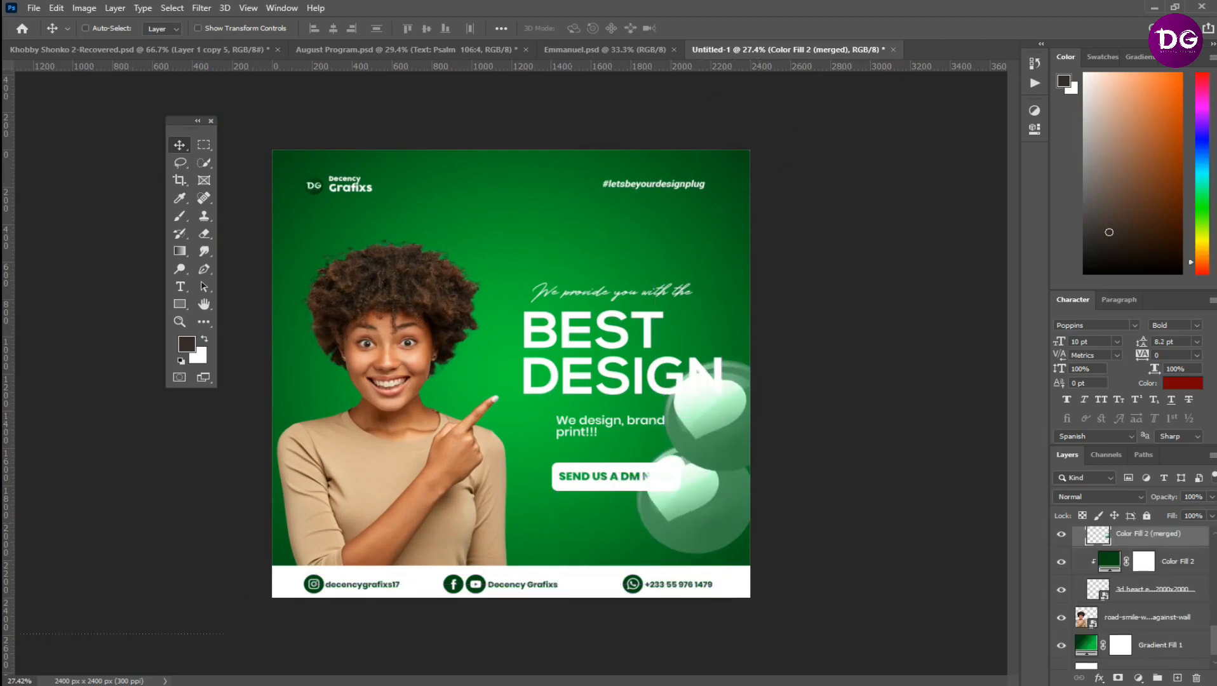
{"action": "scroll", "coordinate": [1137, 597], "scroll_direction": "up", "scroll_amount": 2}
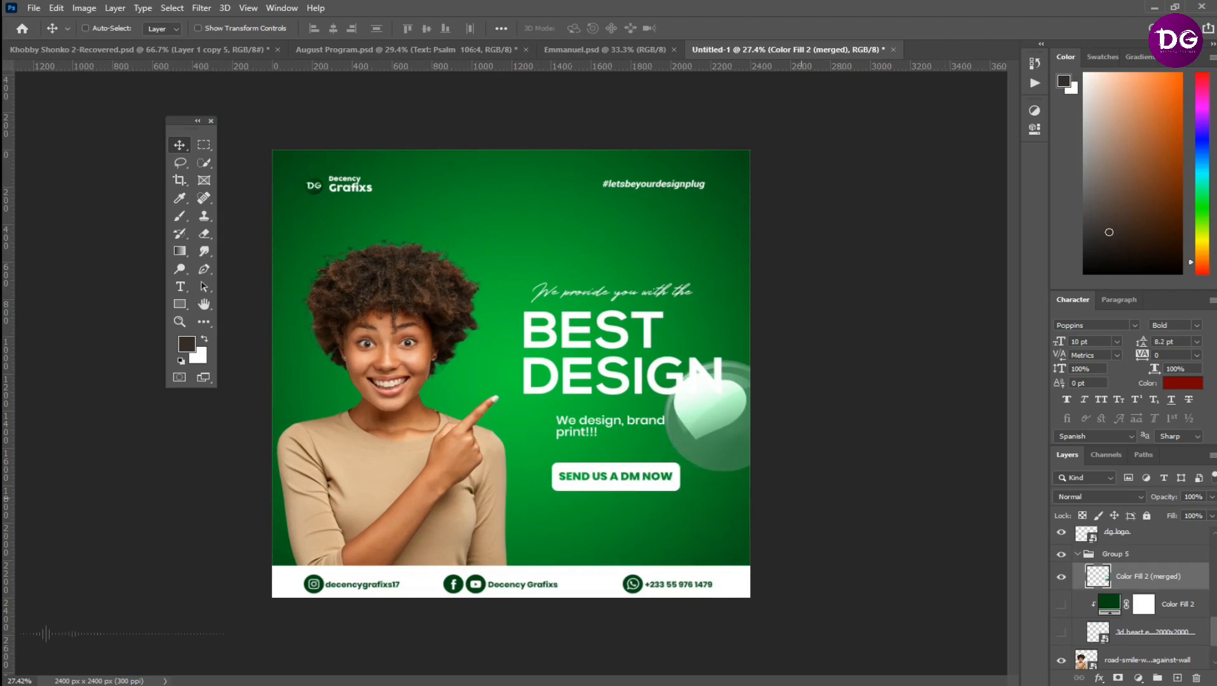
{"action": "left_click_drag", "start_coordinate": [733, 433], "coordinate": [730, 453]}
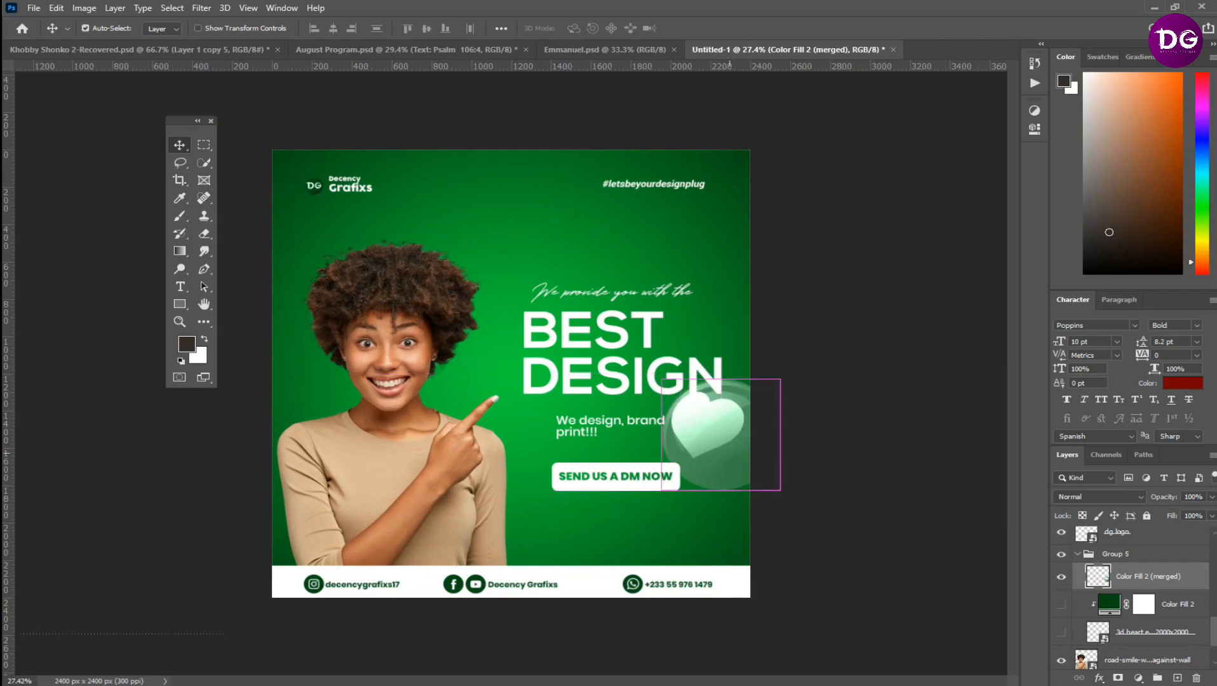
Scale the merged heart down slightly to 98.17%
{"action": "key", "text": "ctrl+t"}
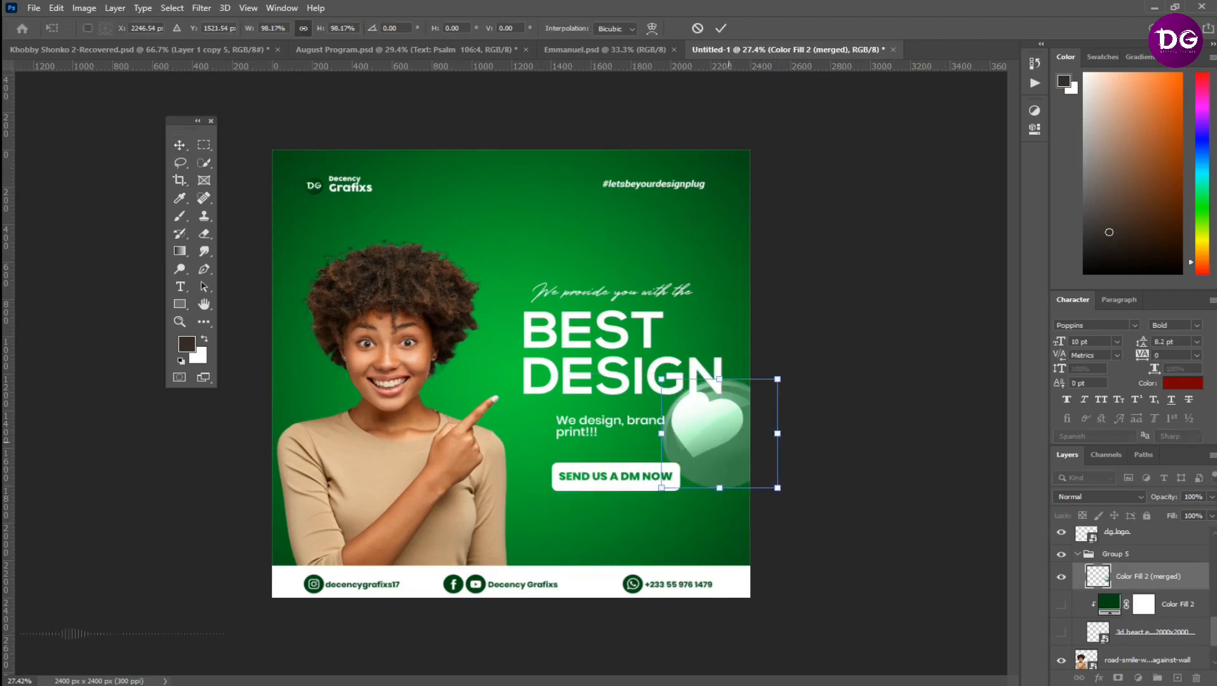
{"action": "key", "text": "Return"}
{"action": "right_click", "coordinate": [726, 444]}
{"action": "key", "text": "Escape"}
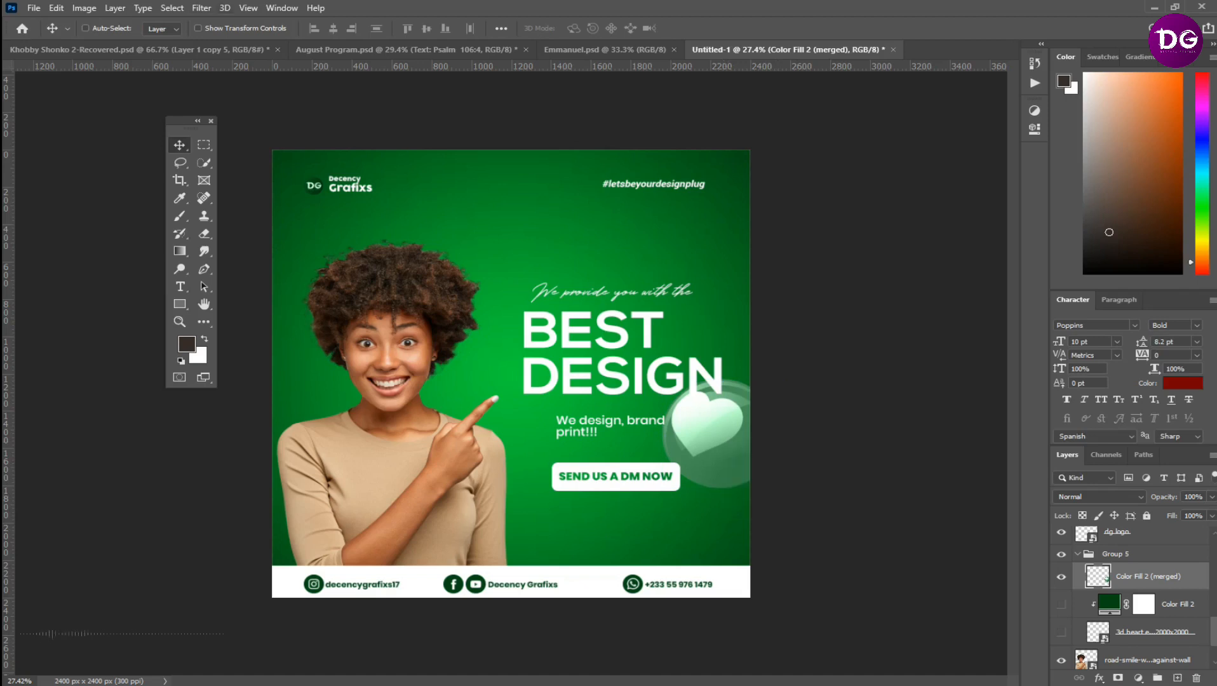
Apply a Motion Blur to the merged heart with a 0° angle and a distance of 57 pixels
{"action": "left_click", "coordinate": [201, 8]}
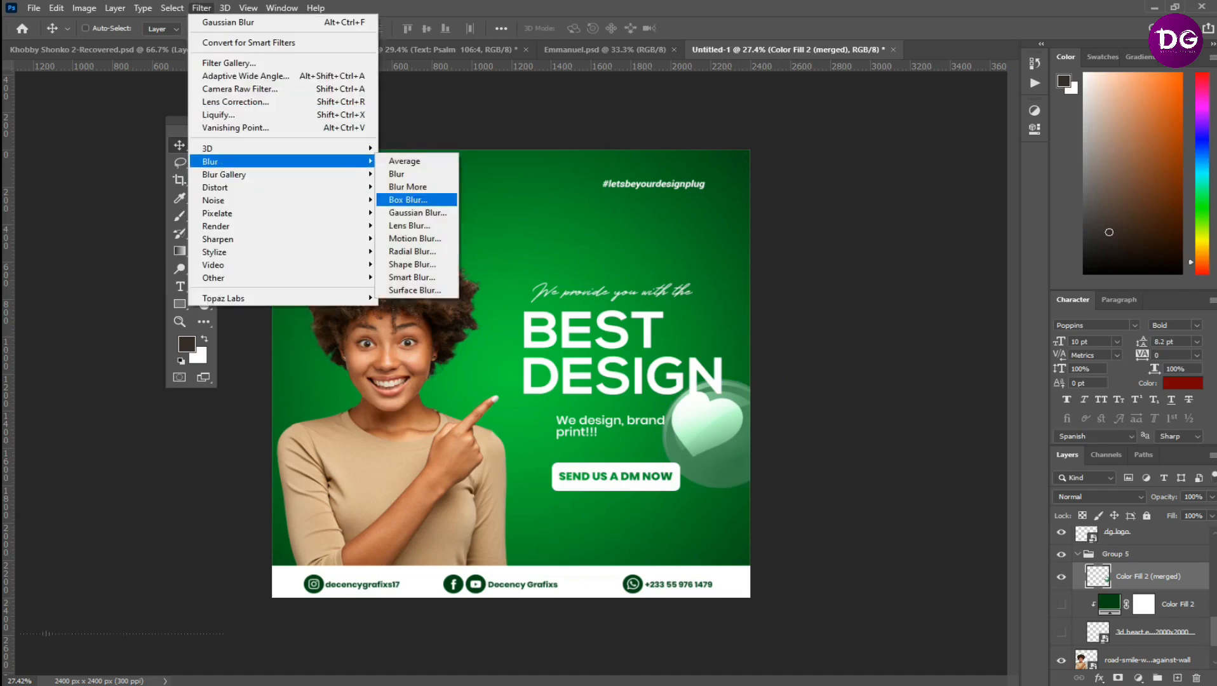
{"action": "left_click", "coordinate": [416, 238]}
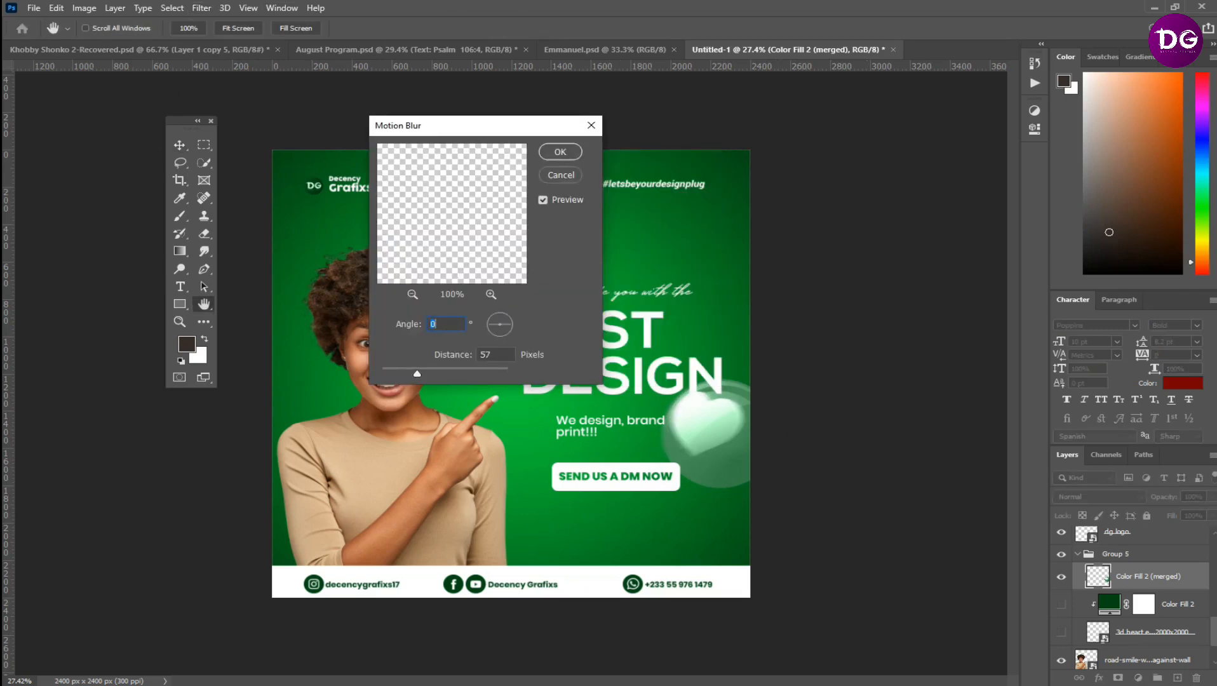
{"action": "key", "text": "Tab"}
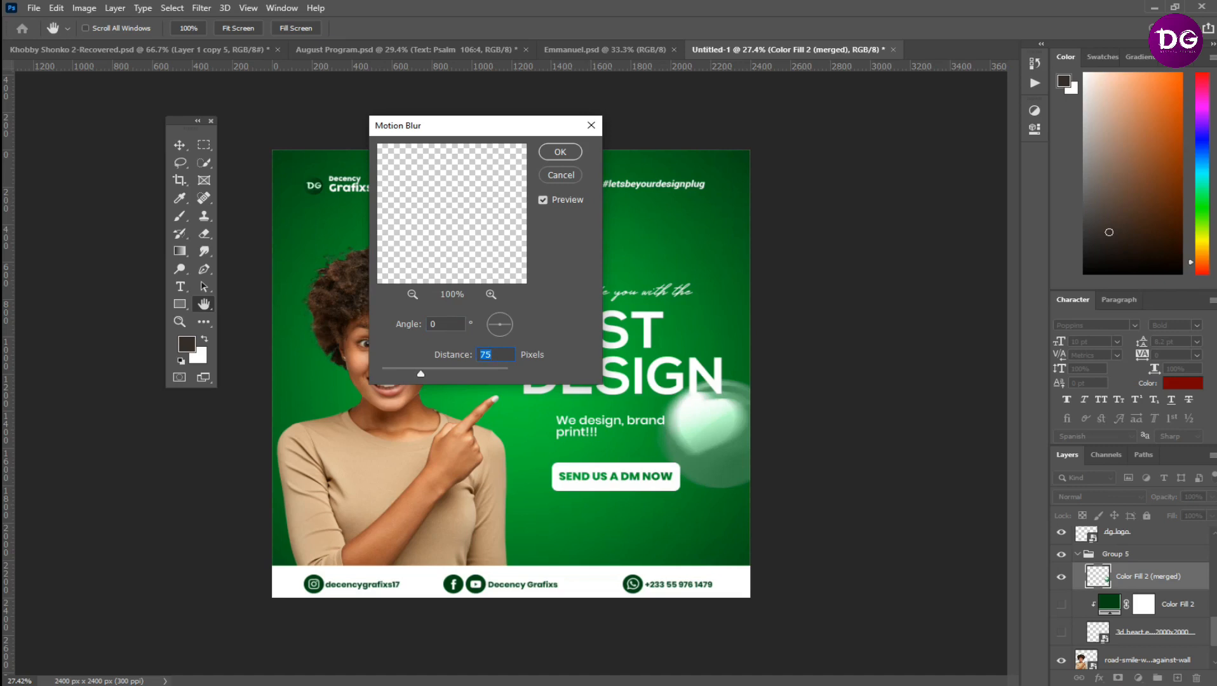
{"action": "type", "text": "54"}
{"action": "key", "text": "Return"}
Soften the merged heart beside the "DESIGN" headline with a Gaussian Blur of 45.6 pixels radius
{"action": "left_click", "coordinate": [202, 8]}
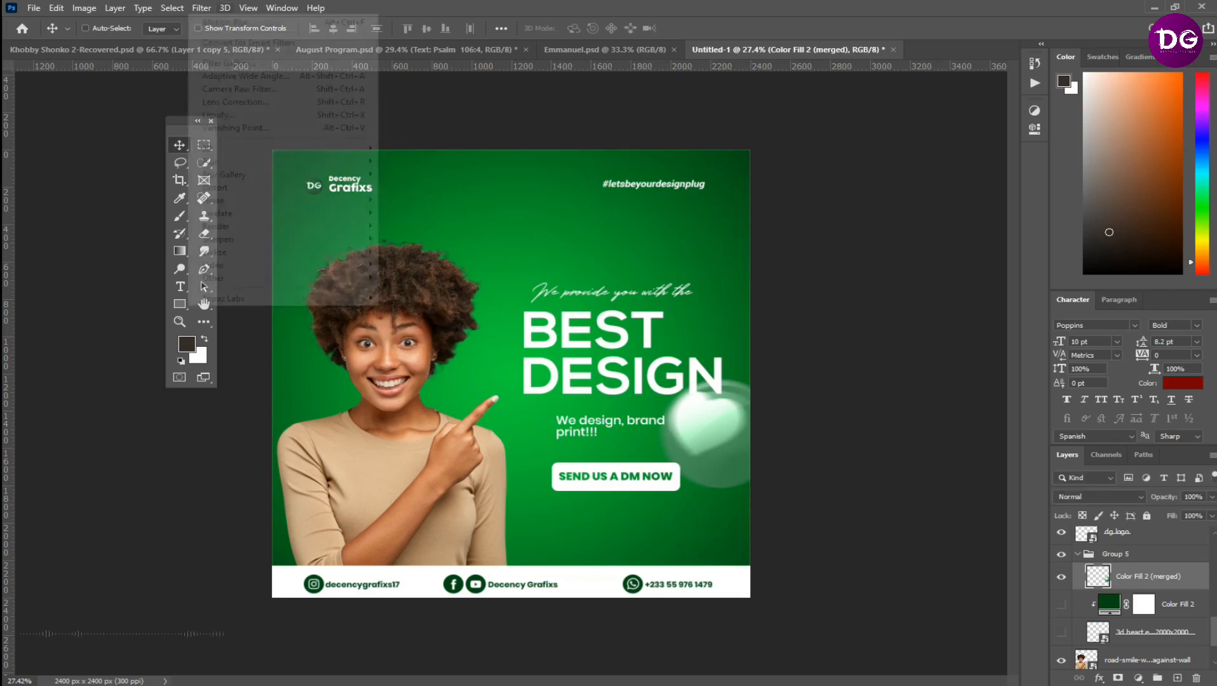
{"action": "mouse_move", "coordinate": [216, 162]}
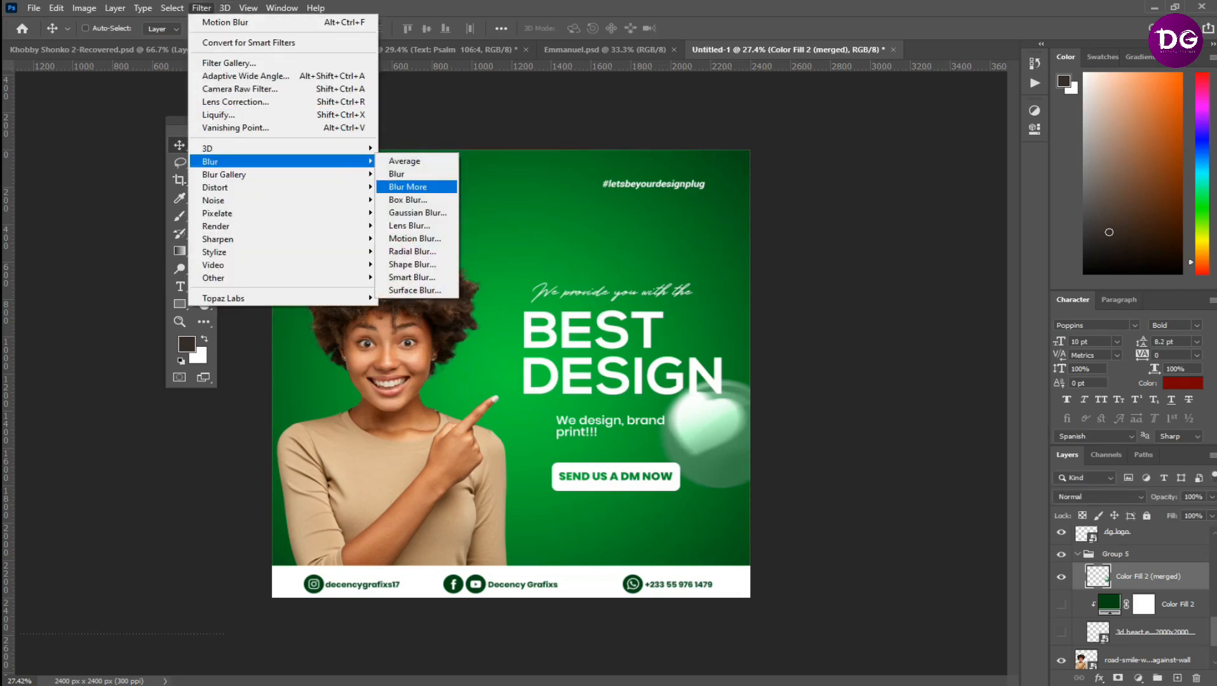
{"action": "left_click", "coordinate": [416, 213]}
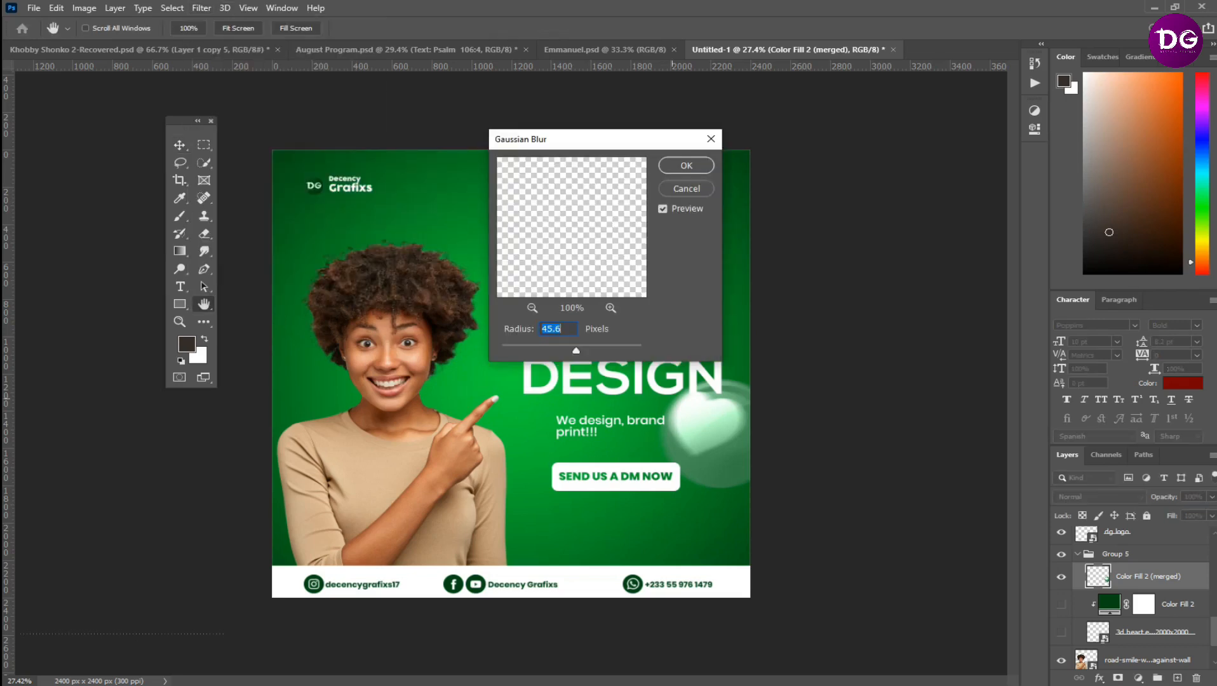
{"action": "key", "text": "Return"}
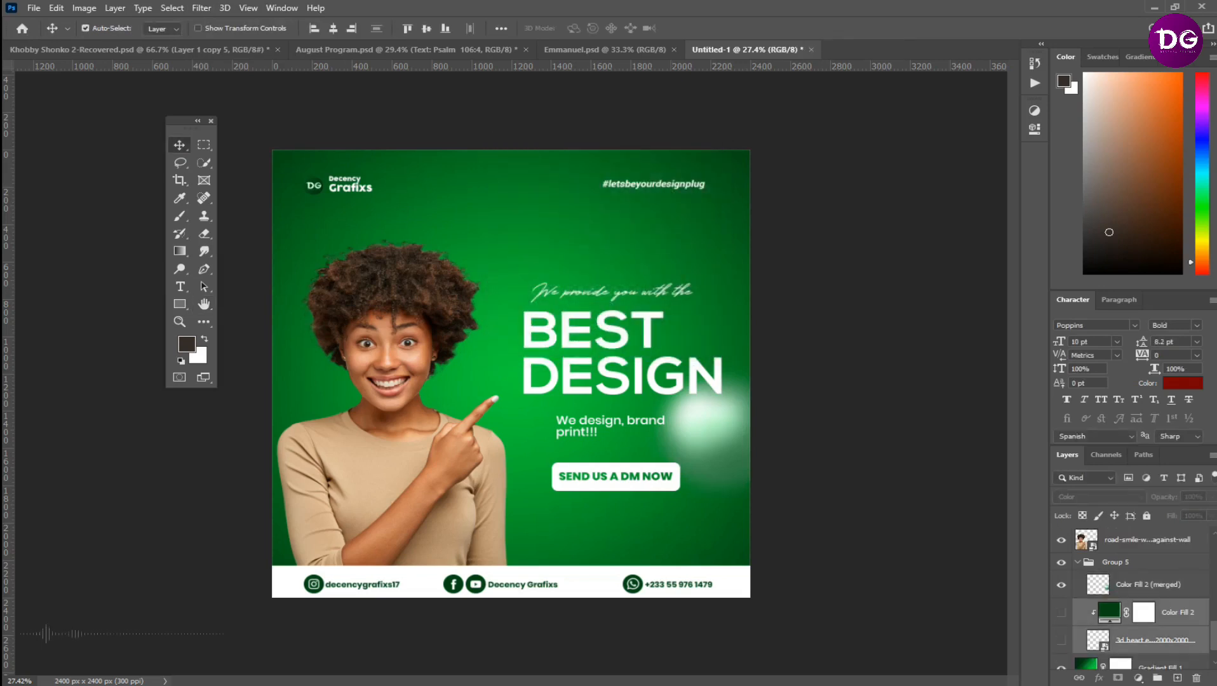
Duplicate the hidden green fill and heart emoji layers and show the copies behind the woman's pointing hand
{"action": "key", "text": "ctrl+j"}
{"action": "left_click_drag", "start_coordinate": [711, 448], "coordinate": [455, 357]}
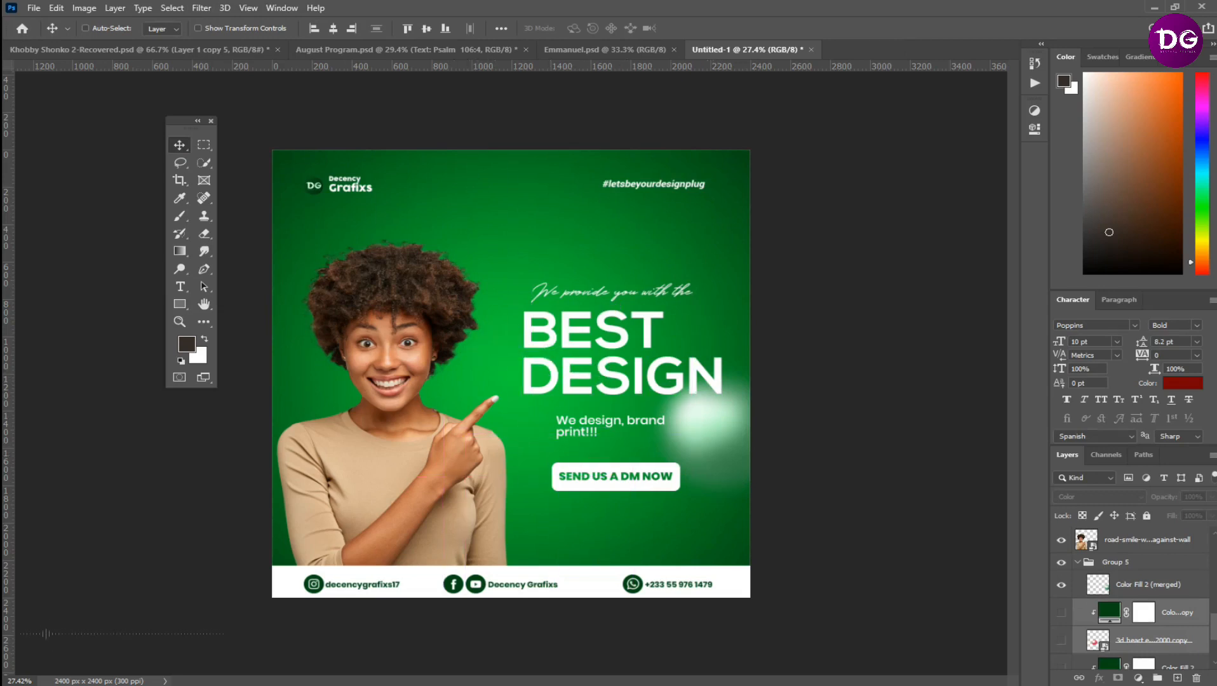
{"action": "key", "text": "ctrl+comma"}
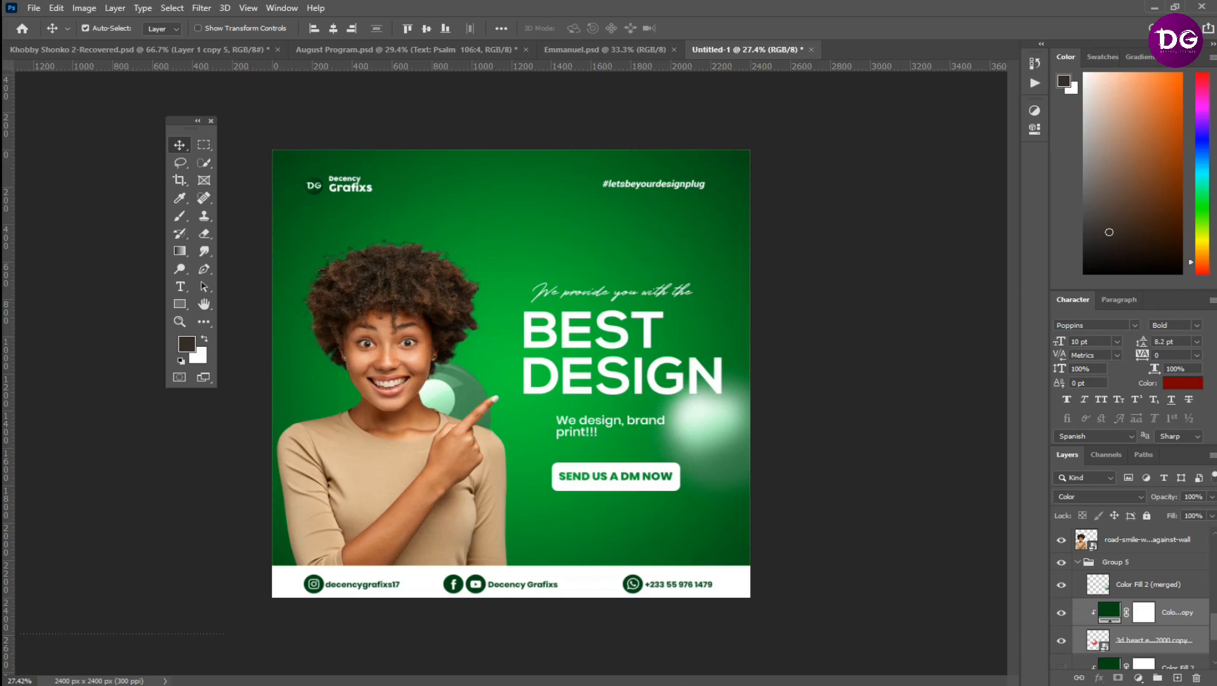
Stamp the copied fill and heart into a merged layer placed above the script tagline, and hide the two source copies
{"action": "key", "text": "ctrl+e"}
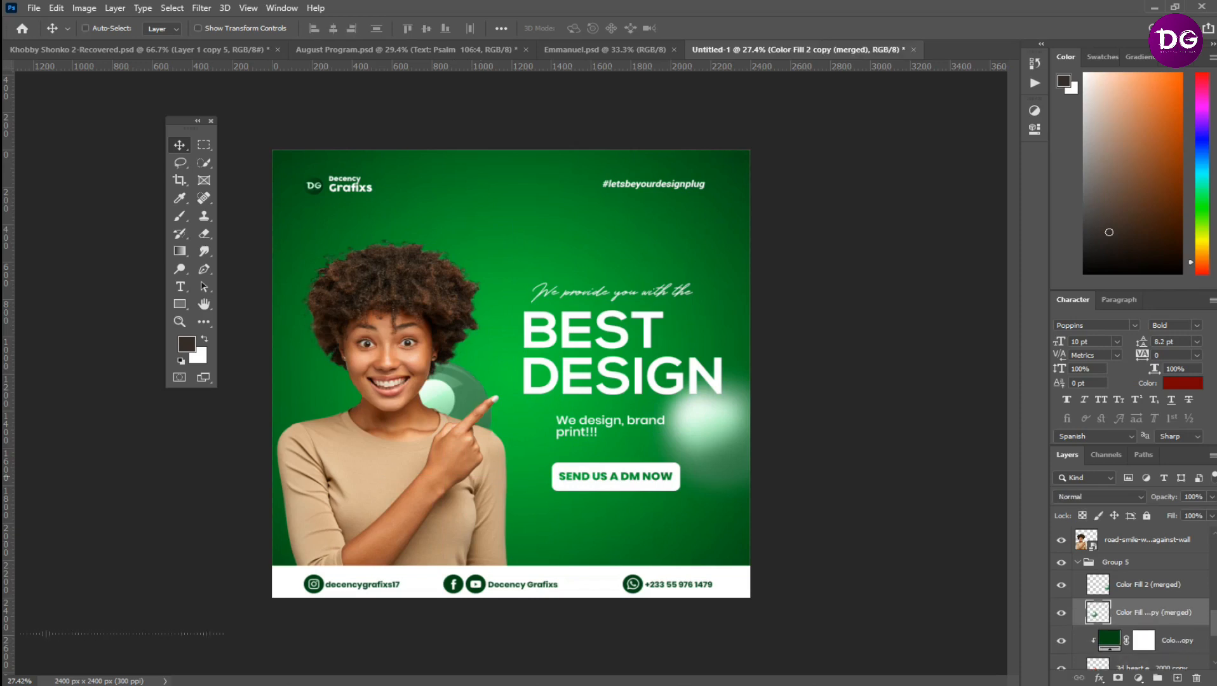
{"action": "left_click_drag", "start_coordinate": [477, 380], "coordinate": [509, 201]}
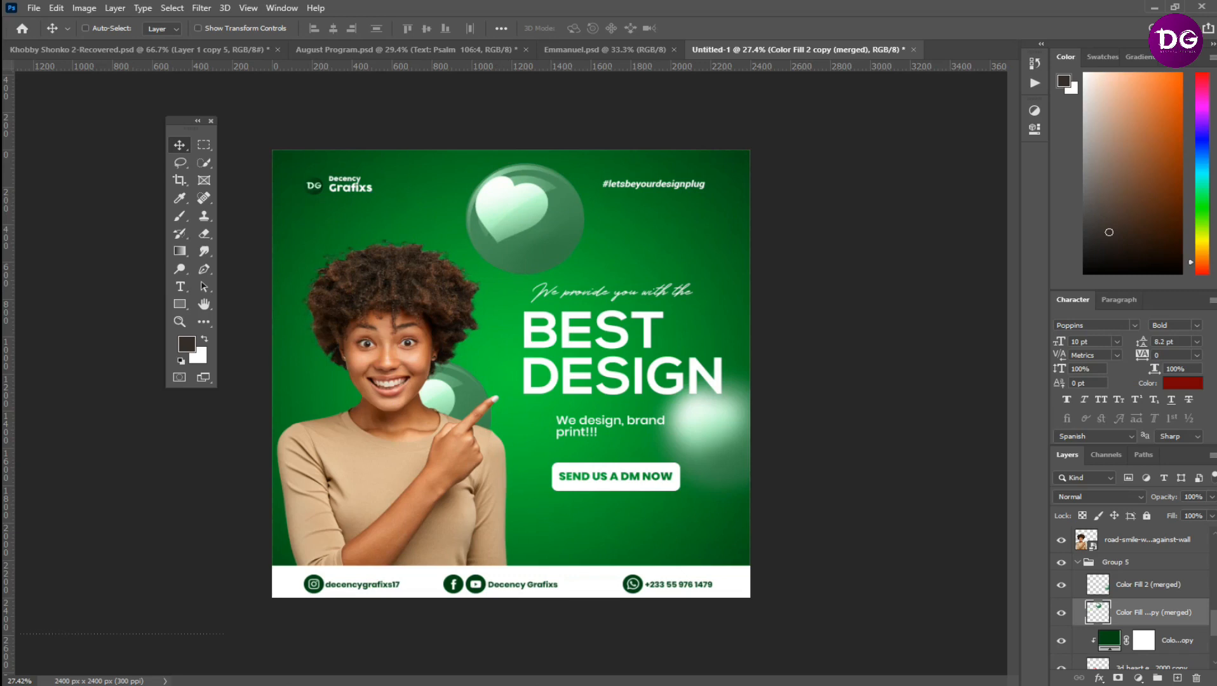
{"action": "scroll", "coordinate": [1093, 610], "scroll_direction": "down", "scroll_amount": 2}
{"action": "left_click_drag", "start_coordinate": [1061, 598], "coordinate": [1062, 655]}
Apply a Motion Blur to the second merged heart with a 0° angle and a distance of 57 pixels
{"action": "left_click", "coordinate": [202, 8]}
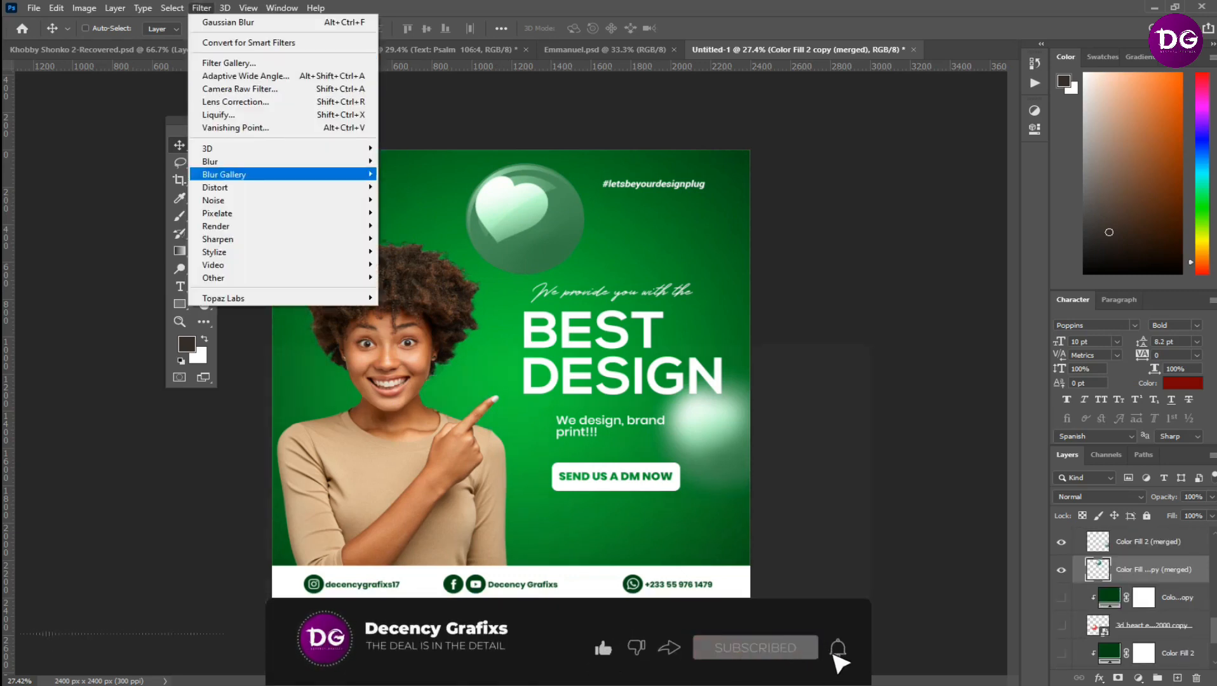
{"action": "mouse_move", "coordinate": [254, 161]}
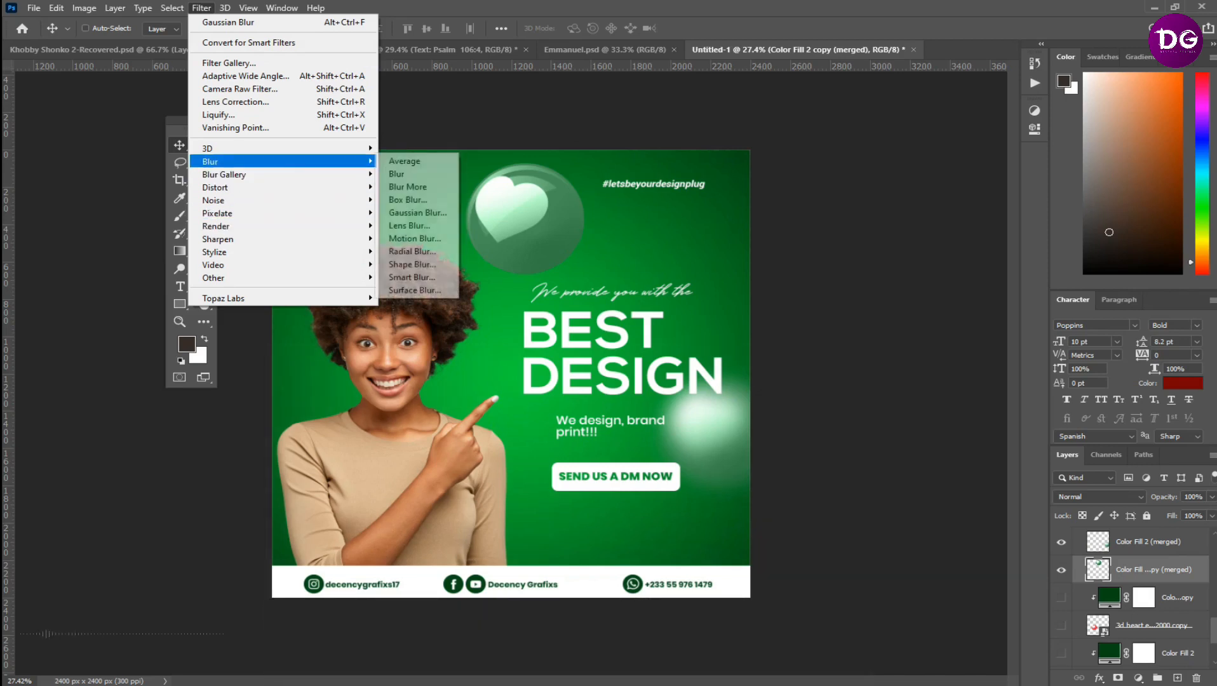
{"action": "left_click", "coordinate": [413, 238]}
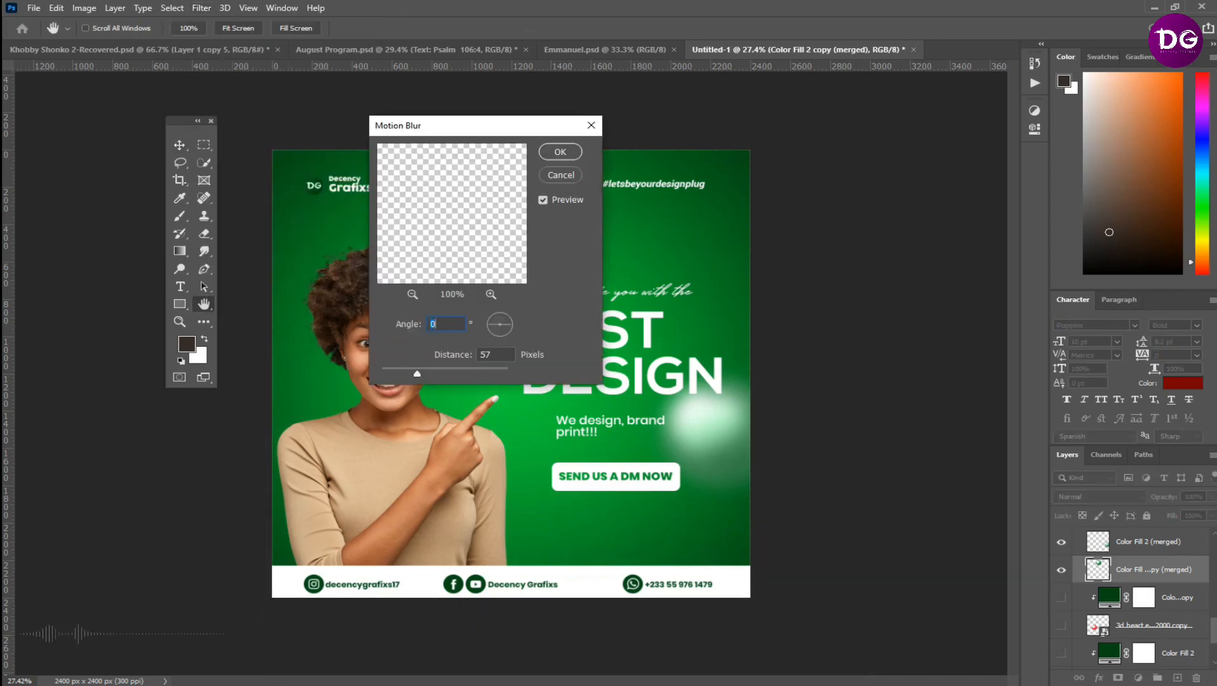
{"action": "left_click", "coordinate": [560, 151]}
Soften the second merged heart above the tagline with a Gaussian Blur of 45.6 pixels radius
{"action": "left_click", "coordinate": [201, 8]}
{"action": "mouse_move", "coordinate": [248, 191]}
{"action": "left_click", "coordinate": [416, 212]}
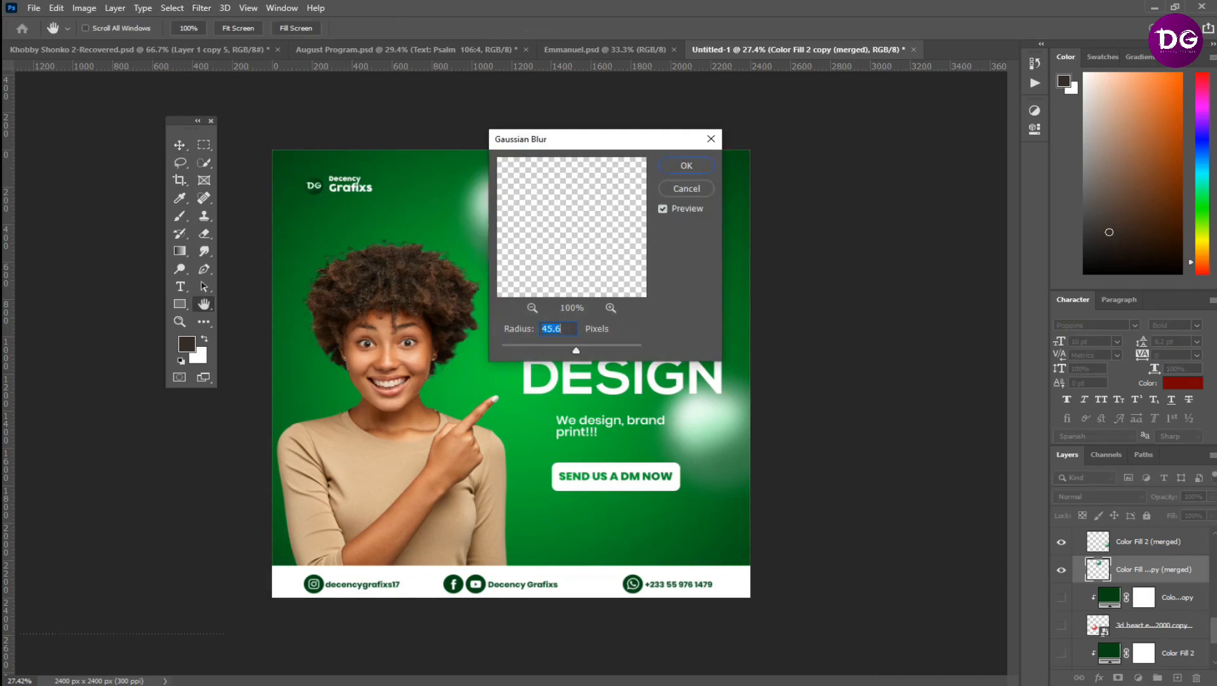
{"action": "key", "text": "Return"}
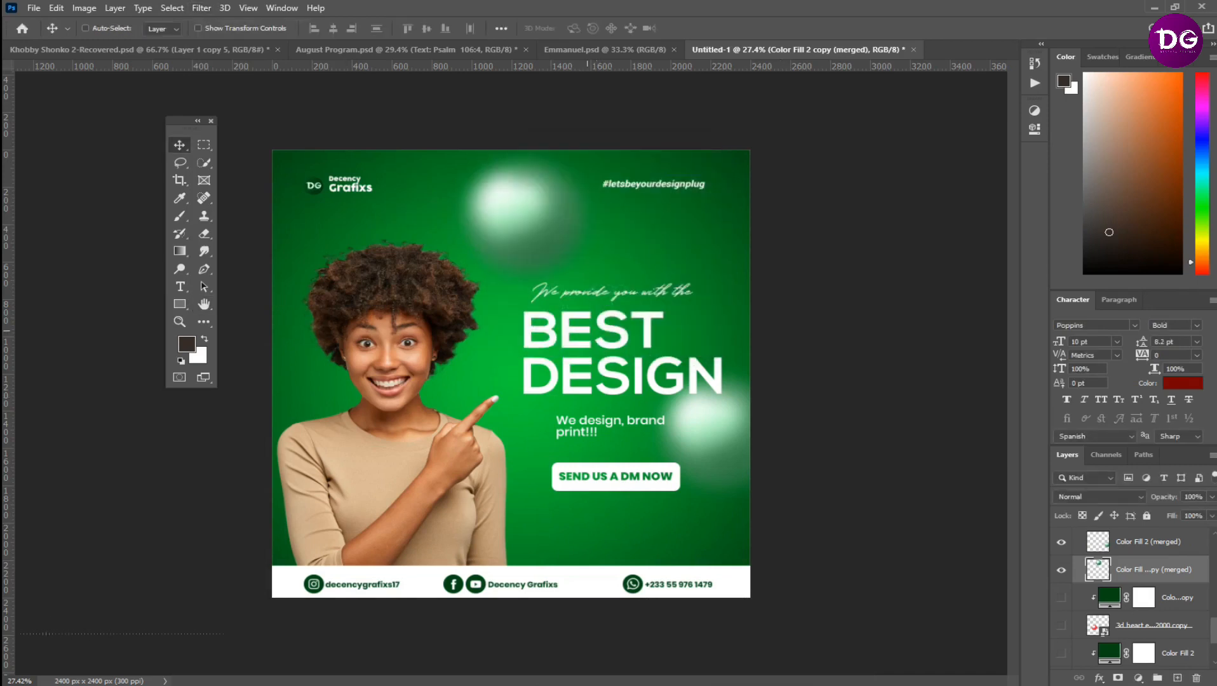